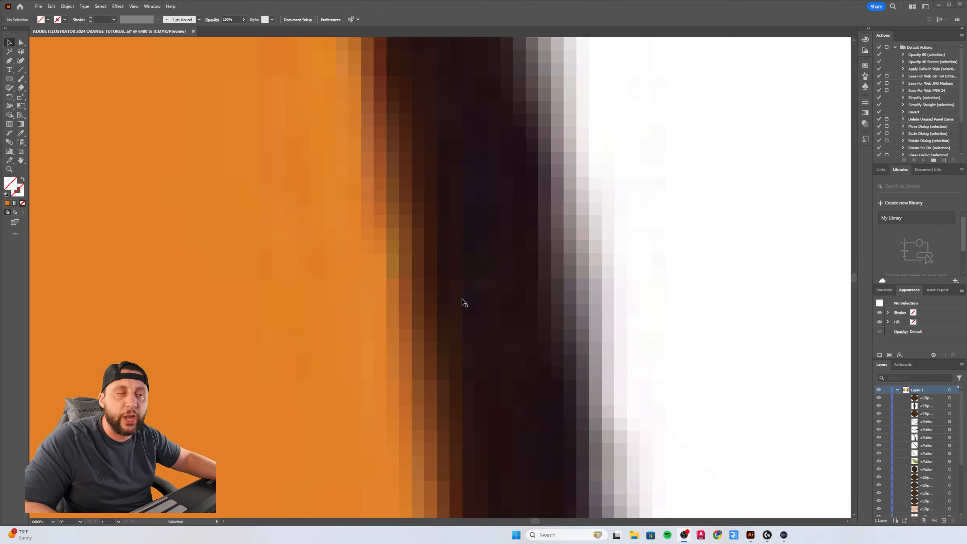
Examine the outline edges of the raster reference orange and the vector orange at high magnification to compare their sharpness
{"action": "scroll", "coordinate": [464, 303], "scroll_direction": "down", "scroll_amount": 10}
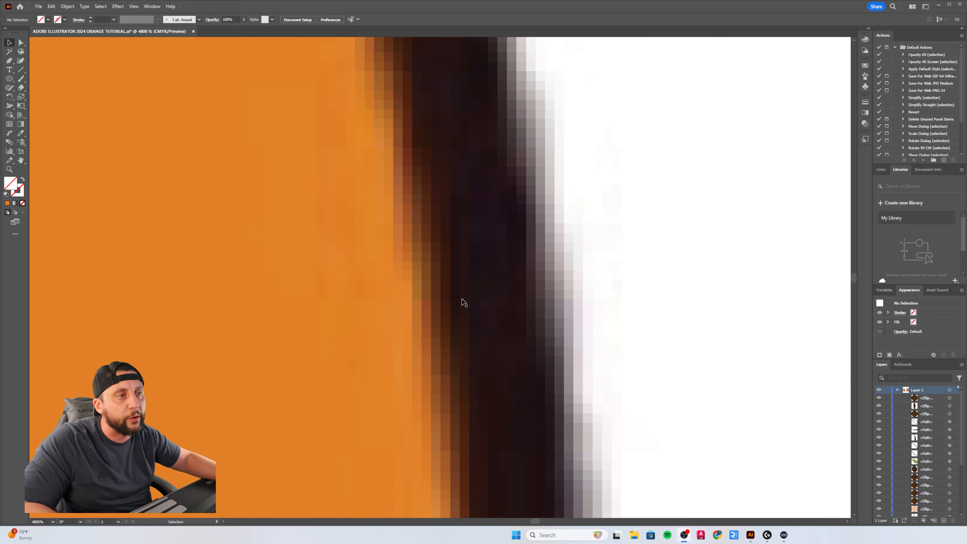
{"action": "scroll", "coordinate": [463, 303], "scroll_direction": "up", "scroll_amount": 6}
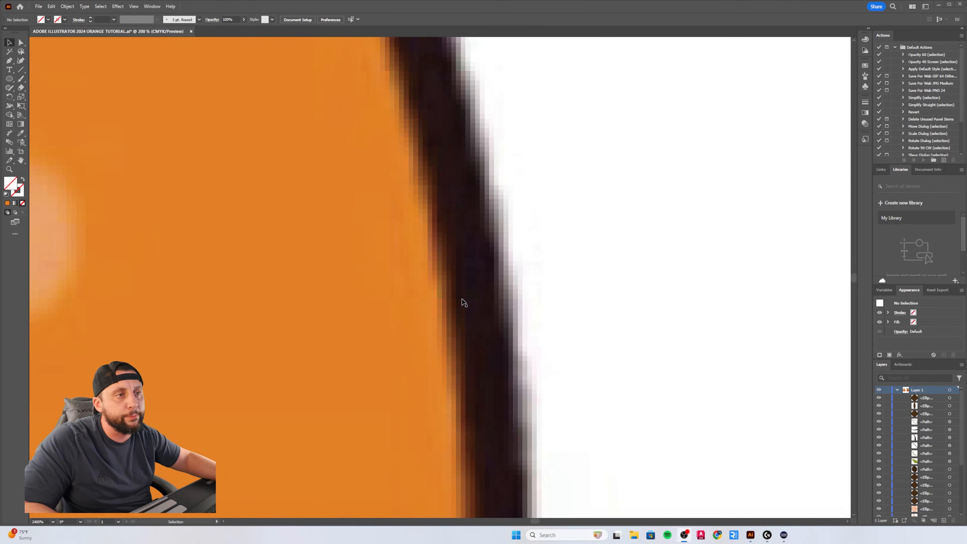
{"action": "scroll", "coordinate": [463, 303], "scroll_direction": "down", "scroll_amount": 10}
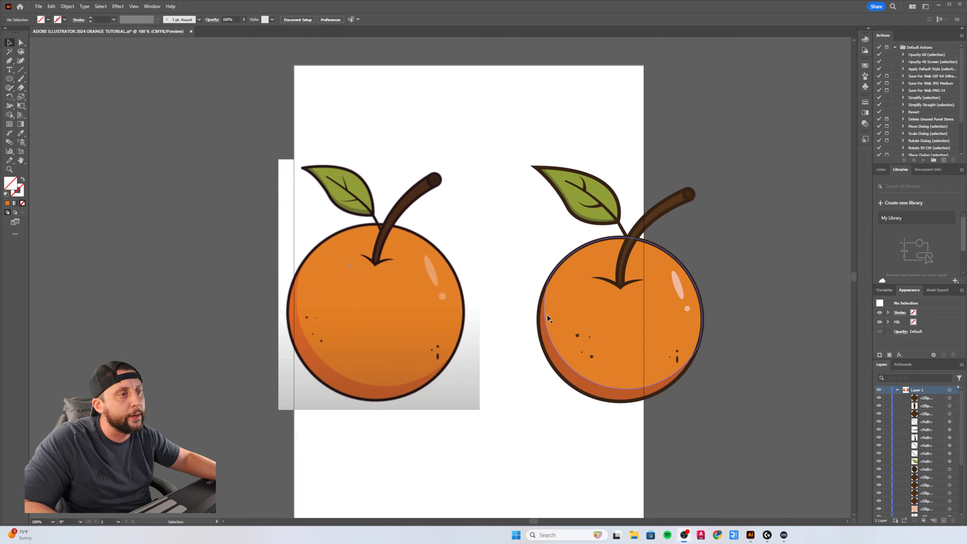
{"action": "scroll", "coordinate": [540, 316], "scroll_direction": "up", "scroll_amount": 6}
{"action": "scroll", "coordinate": [541, 319], "scroll_direction": "up", "scroll_amount": 10}
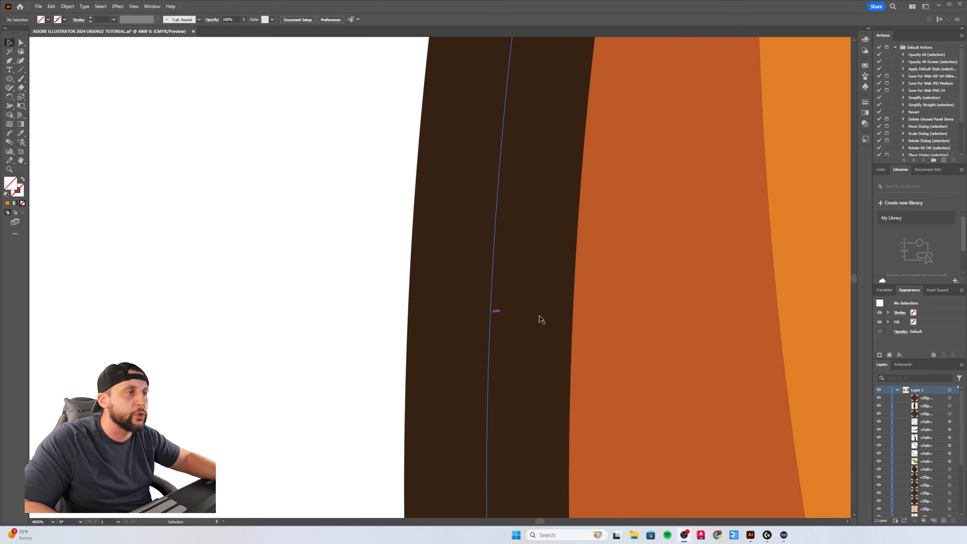
{"action": "scroll", "coordinate": [541, 319], "scroll_direction": "down", "scroll_amount": 1}
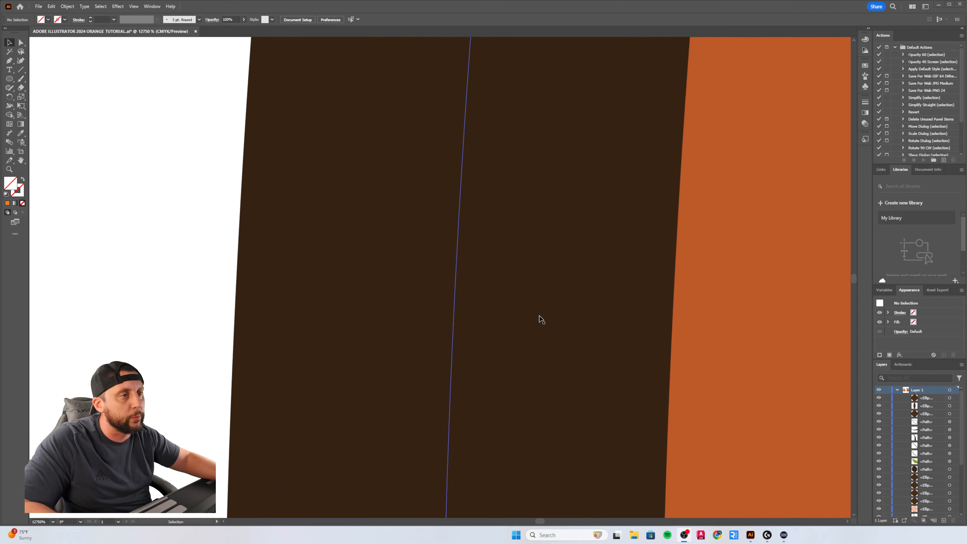
{"action": "scroll", "coordinate": [540, 319], "scroll_direction": "down", "scroll_amount": 15}
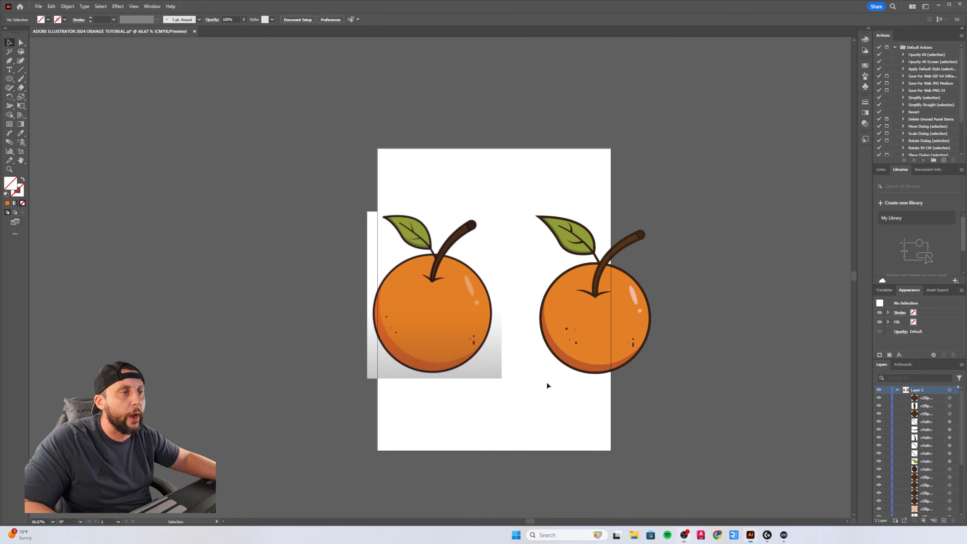
{"action": "scroll", "coordinate": [546, 382], "scroll_direction": "up", "scroll_amount": 2}
{"action": "scroll", "coordinate": [520, 366], "scroll_direction": "up", "scroll_amount": 3}
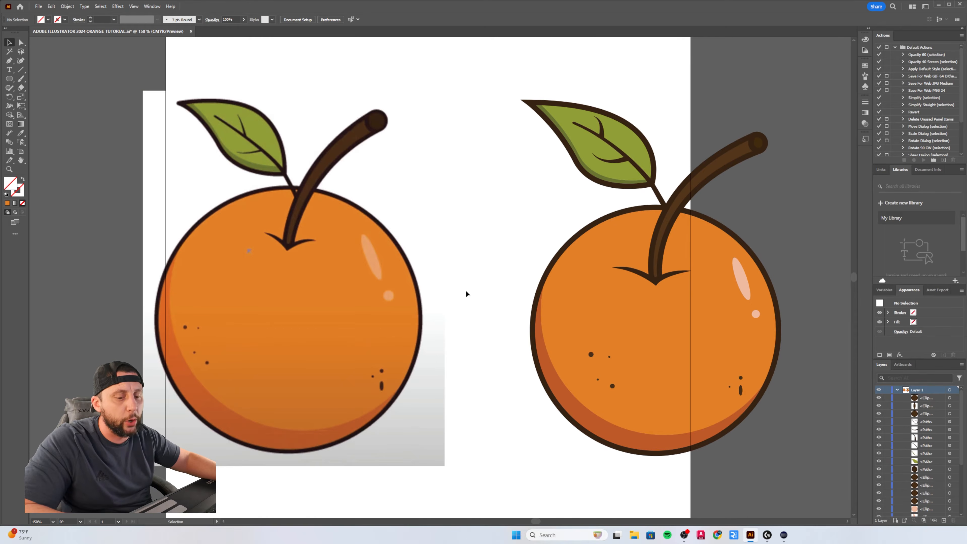
Move the reference orange image off the artboard onto the empty canvas beside it and deselect it
{"action": "key", "text": "ctrl+minus"}
{"action": "left_click", "coordinate": [399, 290]}
{"action": "left_click_drag", "start_coordinate": [398, 290], "coordinate": [204, 277]}
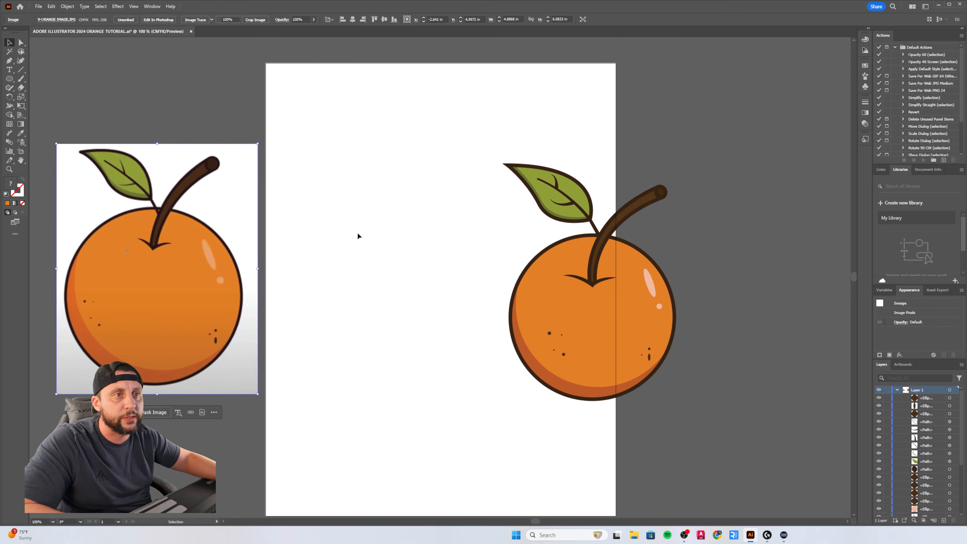
{"action": "left_click", "coordinate": [358, 233]}
Enable Scale Strokes & Effects in the General preferences
{"action": "left_click", "coordinate": [51, 6]}
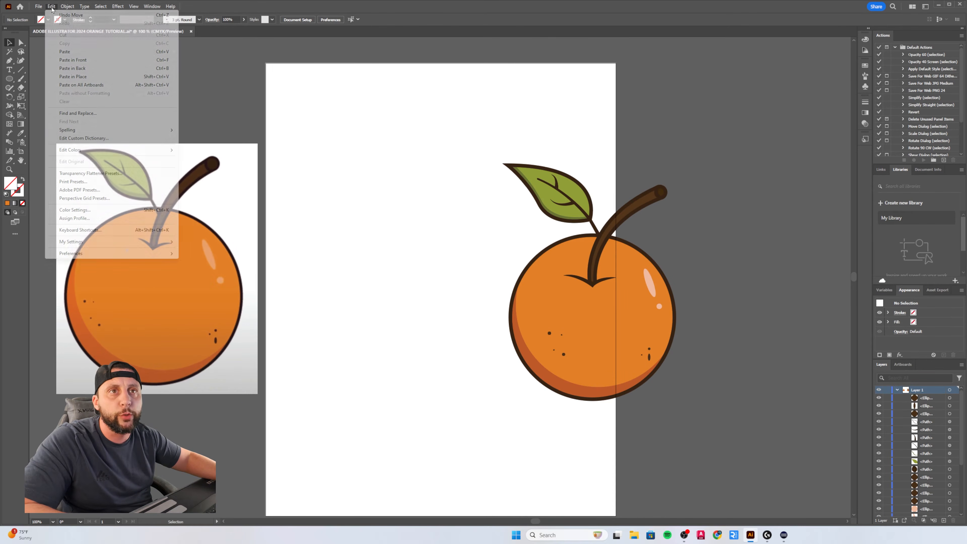
{"action": "mouse_move", "coordinate": [122, 256]}
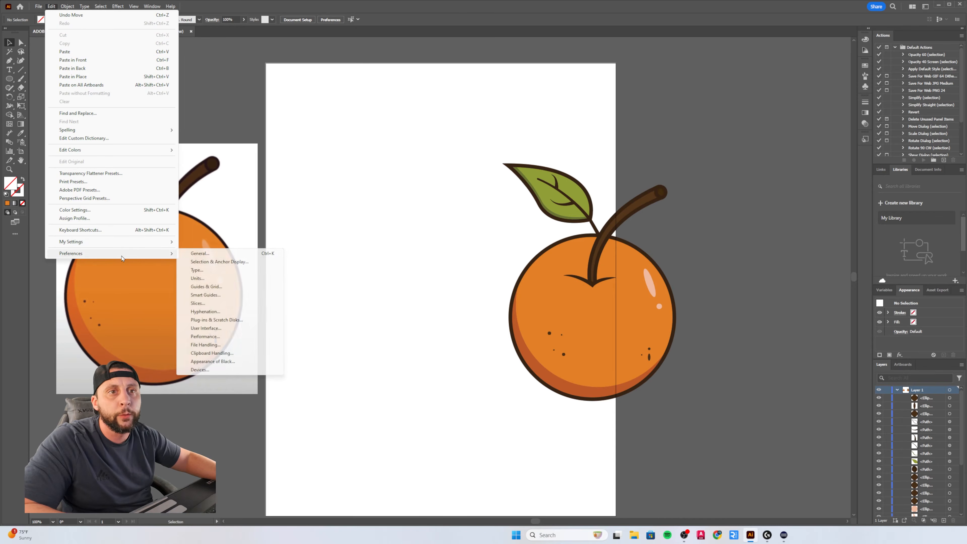
{"action": "left_click", "coordinate": [199, 254]}
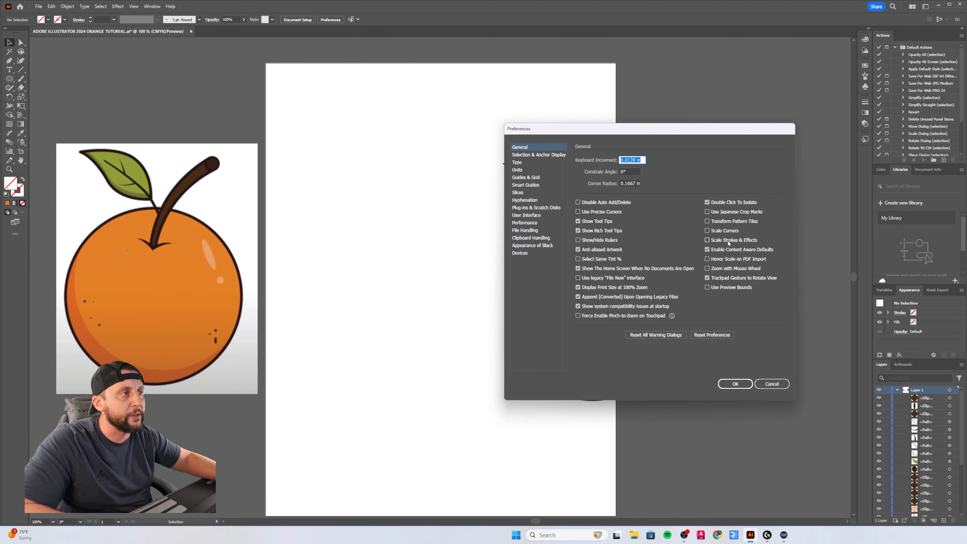
{"action": "left_click", "coordinate": [728, 240]}
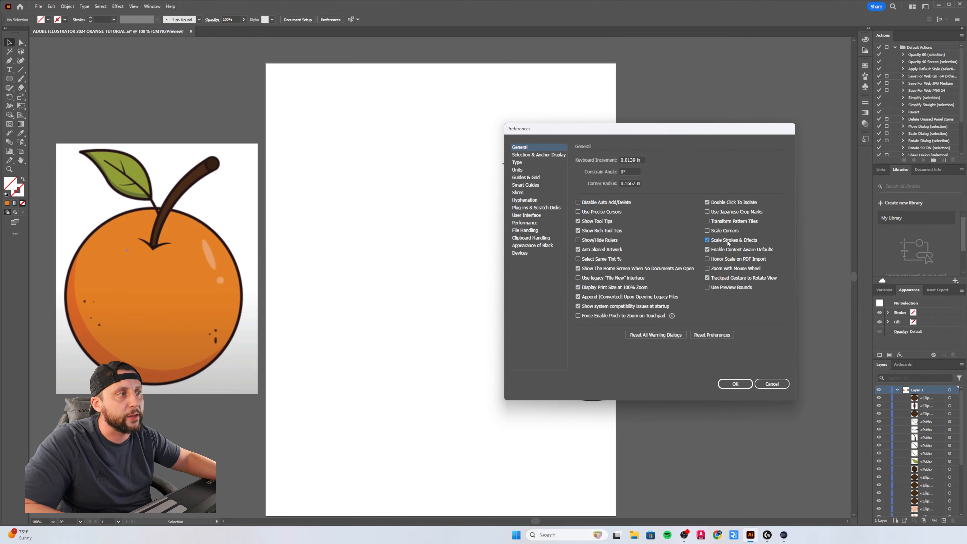
{"action": "left_click", "coordinate": [736, 384]}
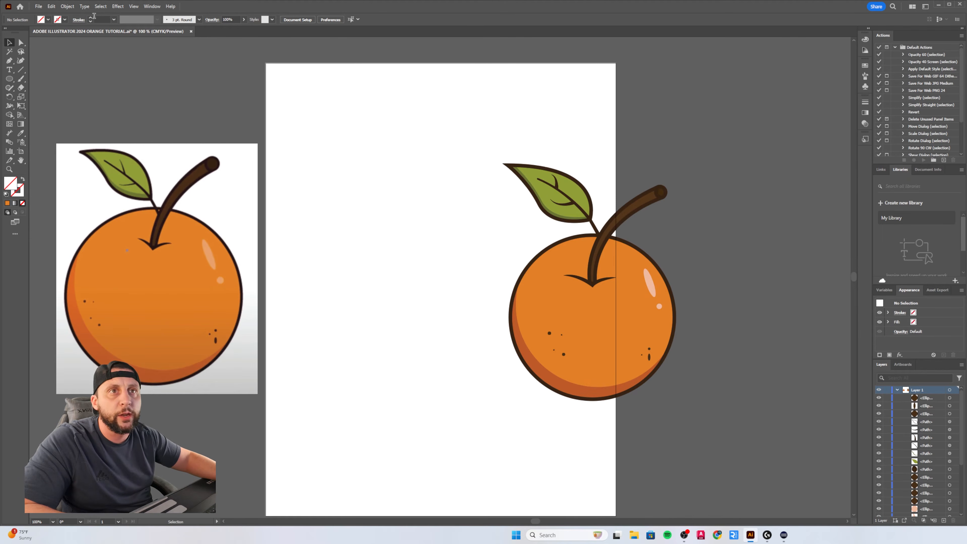
Draw a circle about 2.36 in across on the empty part of the artboard and give it a blue stroke
{"action": "left_click", "coordinate": [9, 79]}
{"action": "left_click_drag", "start_coordinate": [332, 155], "coordinate": [430, 251]}
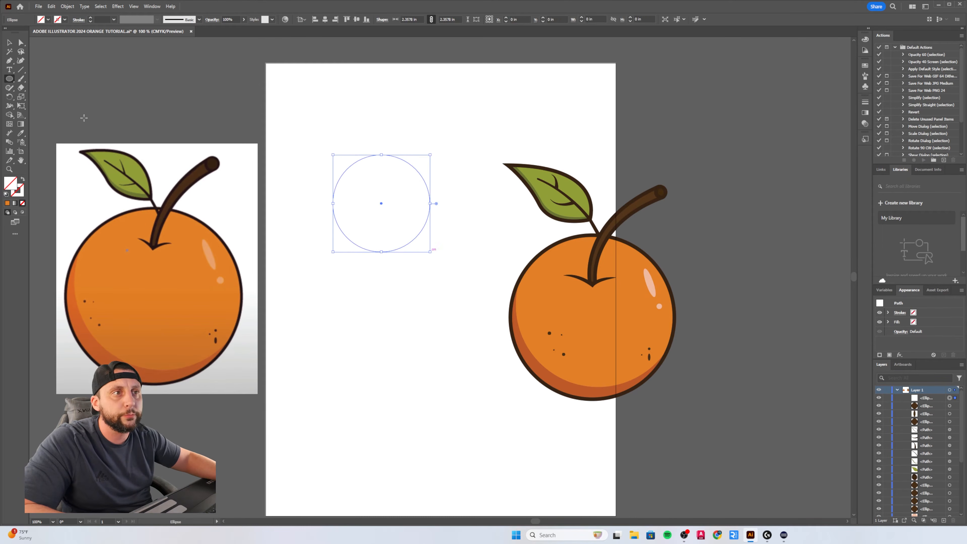
{"action": "left_click", "coordinate": [8, 44]}
{"action": "left_click", "coordinate": [64, 19]}
{"action": "left_click", "coordinate": [47, 32]}
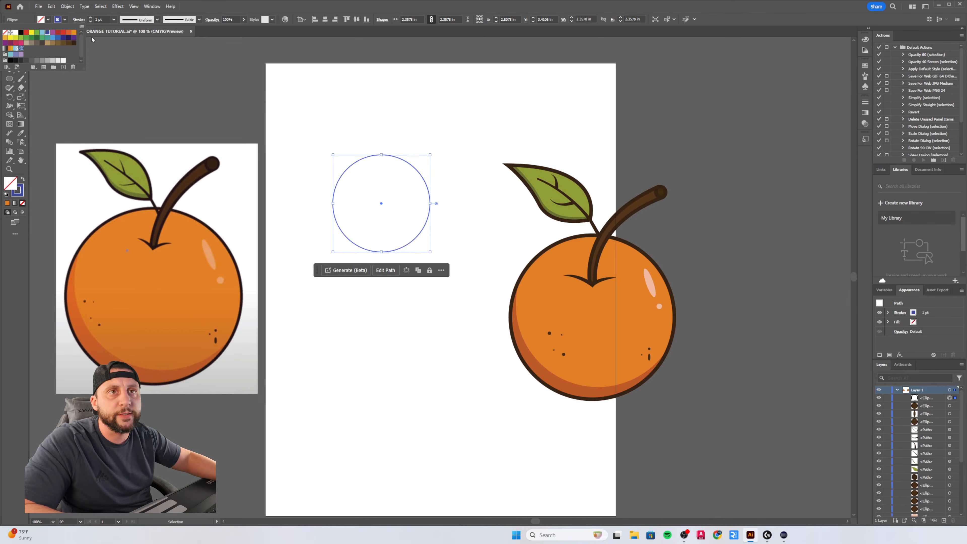
Set the blue circle's stroke weight to 20 pt
{"action": "left_click", "coordinate": [108, 19]}
{"action": "type", "text": "20"}
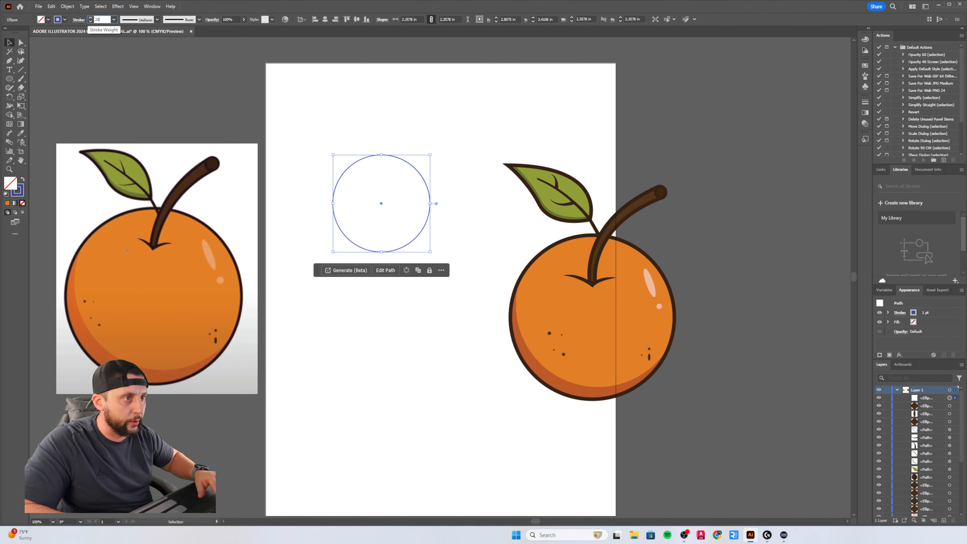
{"action": "key", "text": "Return"}
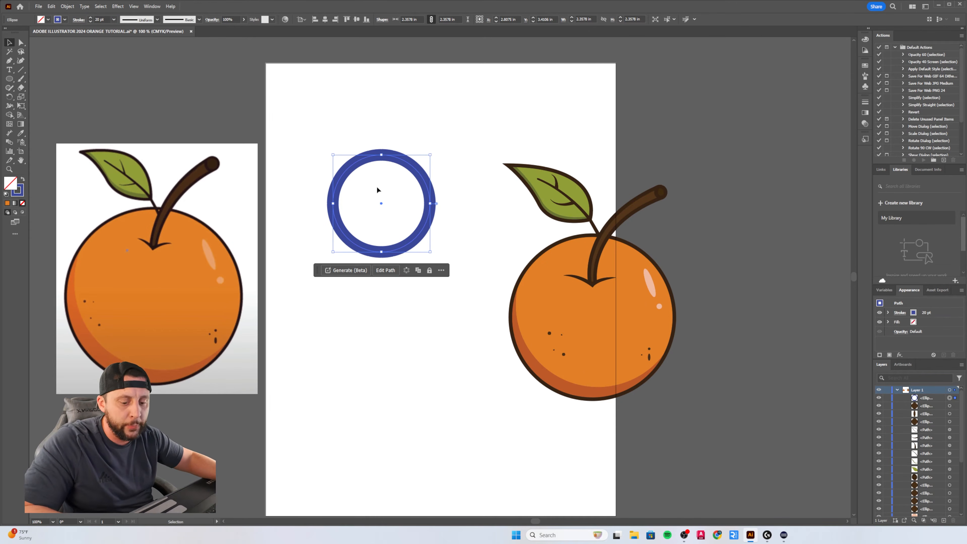
Try scaling the blue circle down proportionally to about 0.65 in, and undo the scaling
{"action": "scroll", "coordinate": [353, 182], "scroll_direction": "up", "scroll_amount": 3}
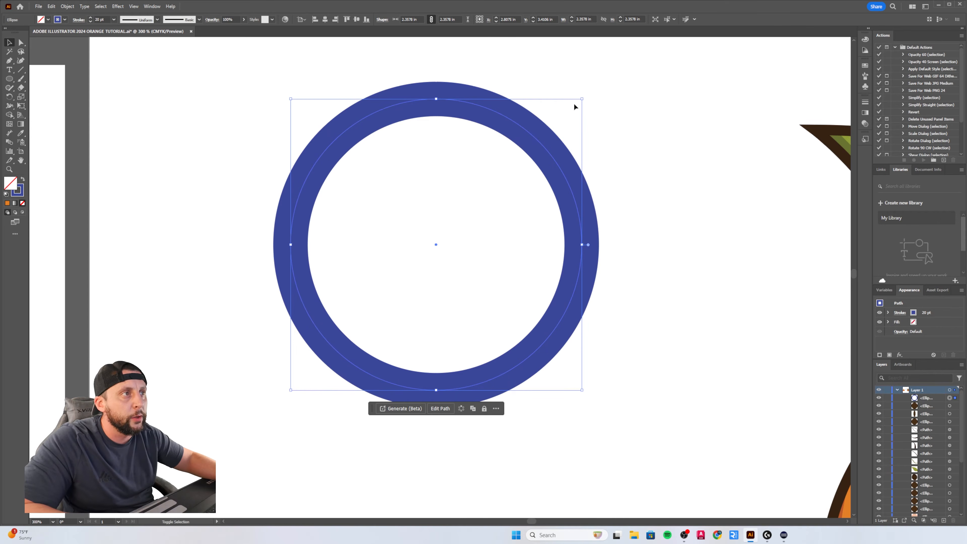
{"action": "left_click_drag", "start_coordinate": [582, 100], "coordinate": [372, 298]}
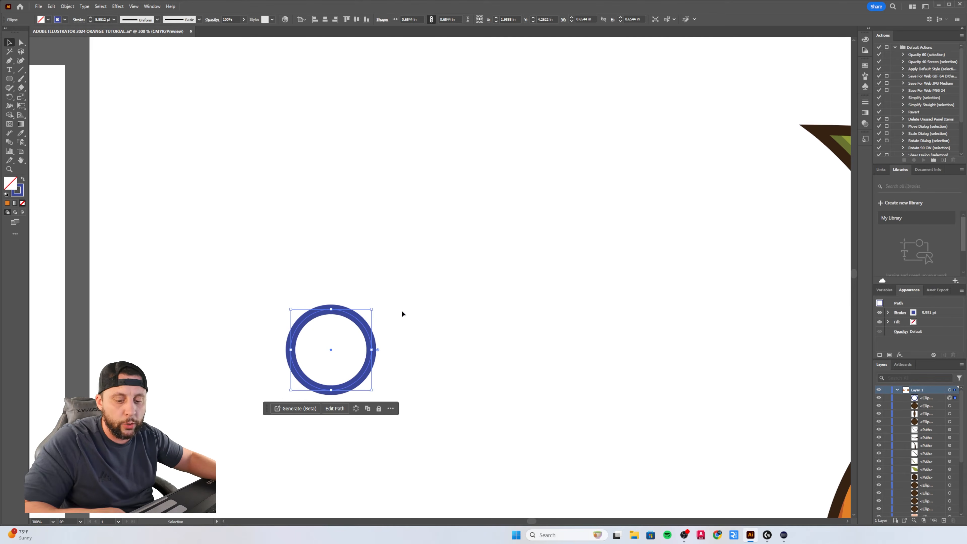
{"action": "key", "text": "ctrl+z"}
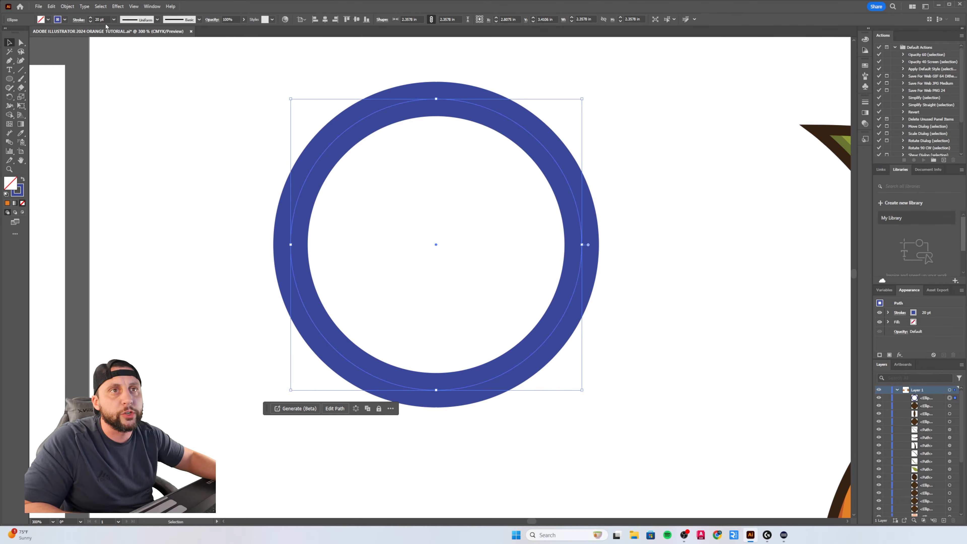
Try scaling the blue circle down to about 0.58 in, and restore its original size with the 20 pt stroke
{"action": "left_click_drag", "start_coordinate": [583, 99], "coordinate": [364, 318]}
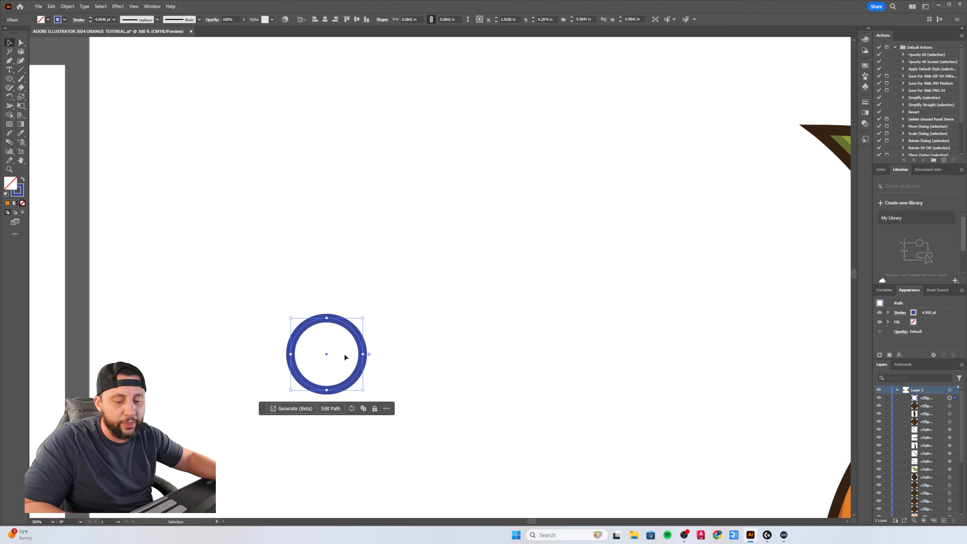
{"action": "key", "text": "ctrl+z"}
{"action": "key", "text": "ctrl+z"}
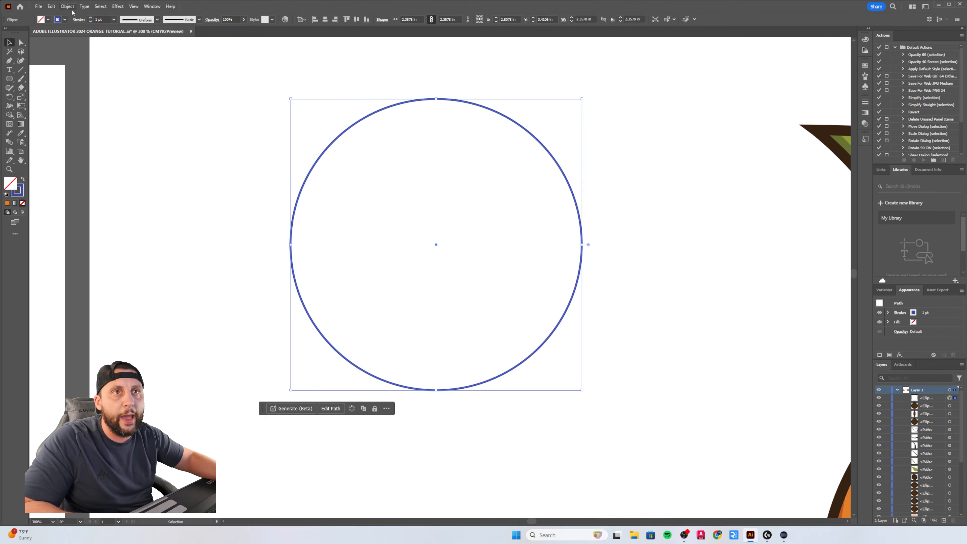
{"action": "left_click", "coordinate": [39, 6]}
{"action": "mouse_move", "coordinate": [51, 6]}
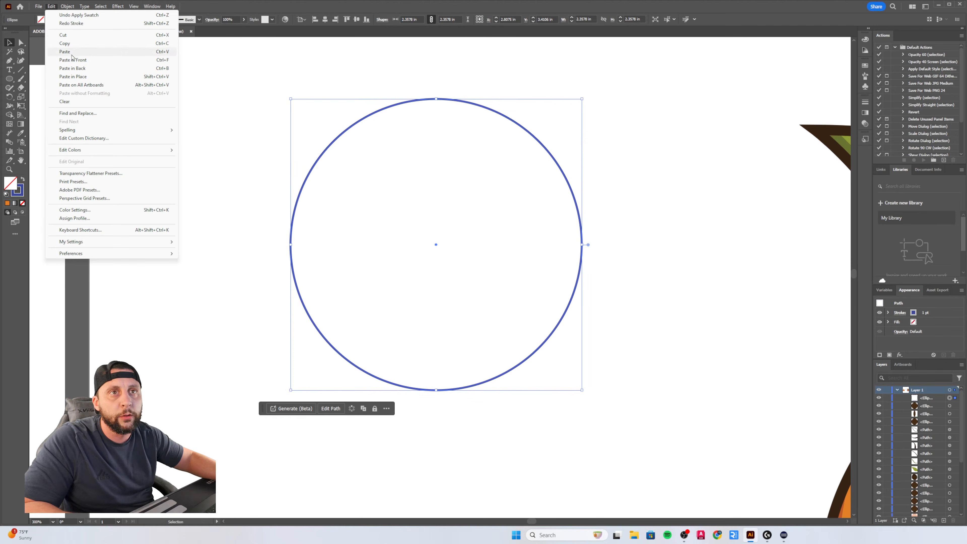
{"action": "key", "text": "ctrl+shift+z"}
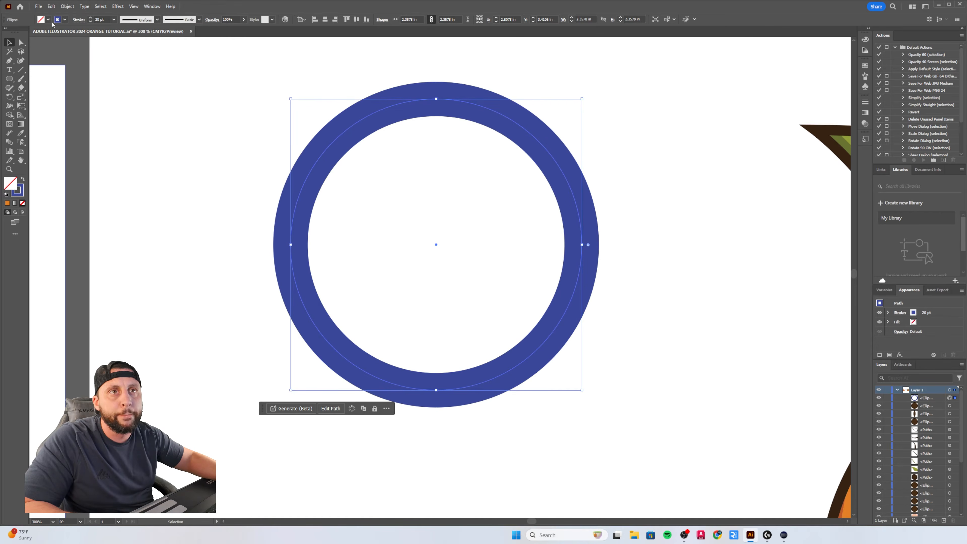
Turn off Scale Strokes & Effects in the General preferences and scale the blue circle down to about 1.84 in
{"action": "left_click", "coordinate": [51, 6]}
{"action": "mouse_move", "coordinate": [160, 254]}
{"action": "left_click", "coordinate": [221, 254]}
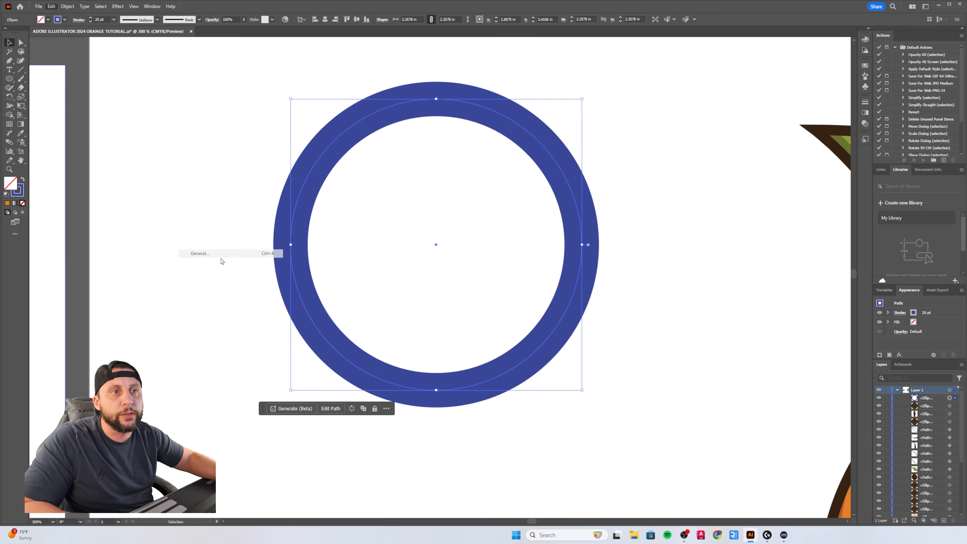
{"action": "left_click", "coordinate": [707, 240]}
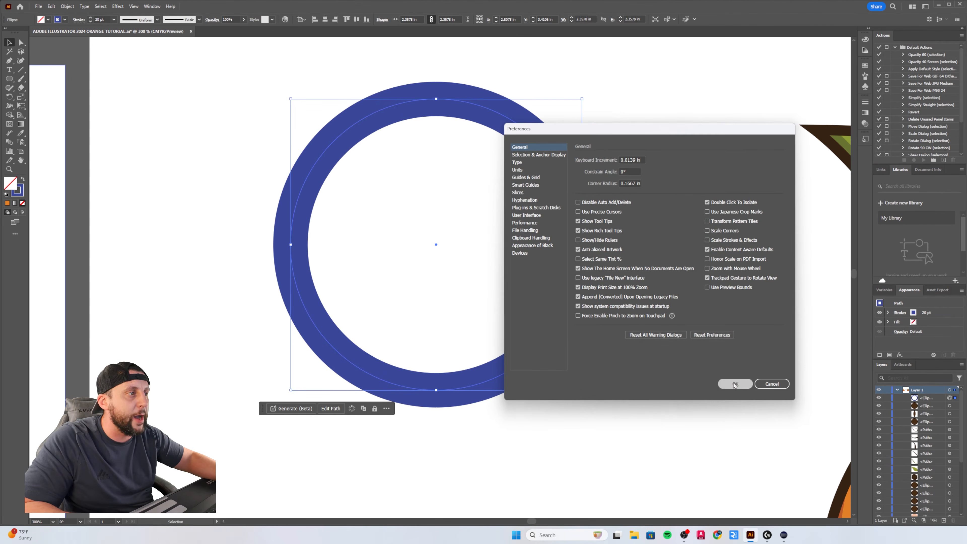
{"action": "left_click", "coordinate": [735, 384]}
{"action": "left_click_drag", "start_coordinate": [583, 100], "coordinate": [574, 164]}
Turn Scale Strokes & Effects on again in the General preferences, review the File Handling preferences, and deselect the circle
{"action": "left_click", "coordinate": [51, 6]}
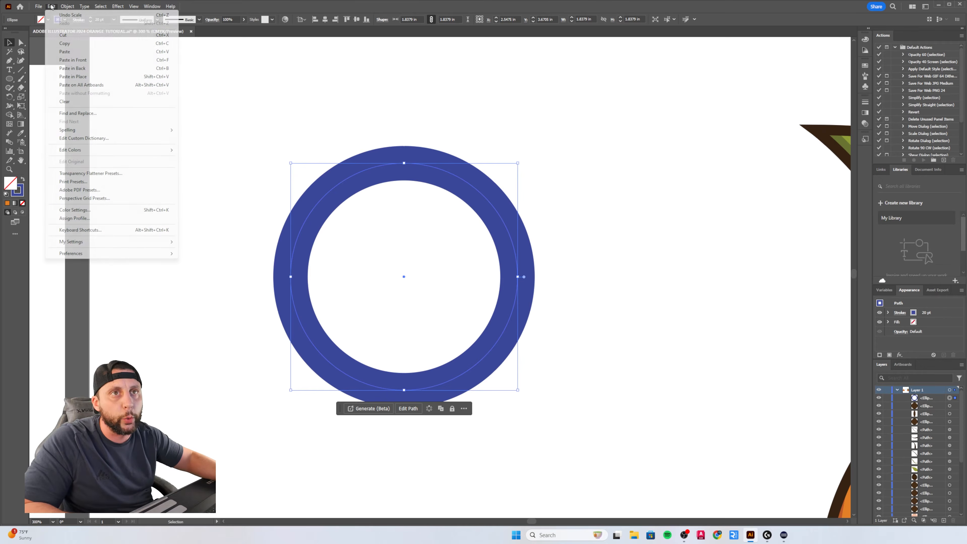
{"action": "mouse_move", "coordinate": [98, 254]}
{"action": "left_click", "coordinate": [200, 253]}
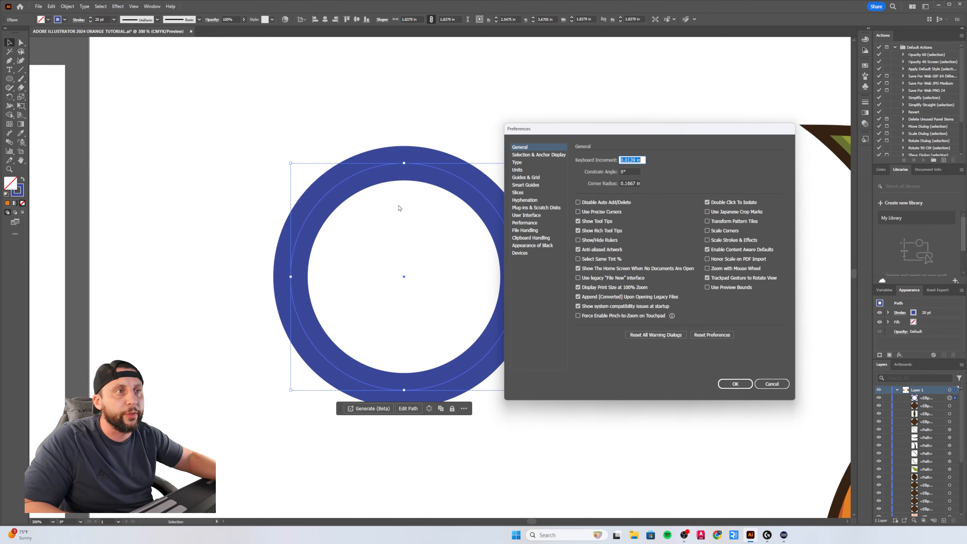
{"action": "left_click", "coordinate": [708, 240]}
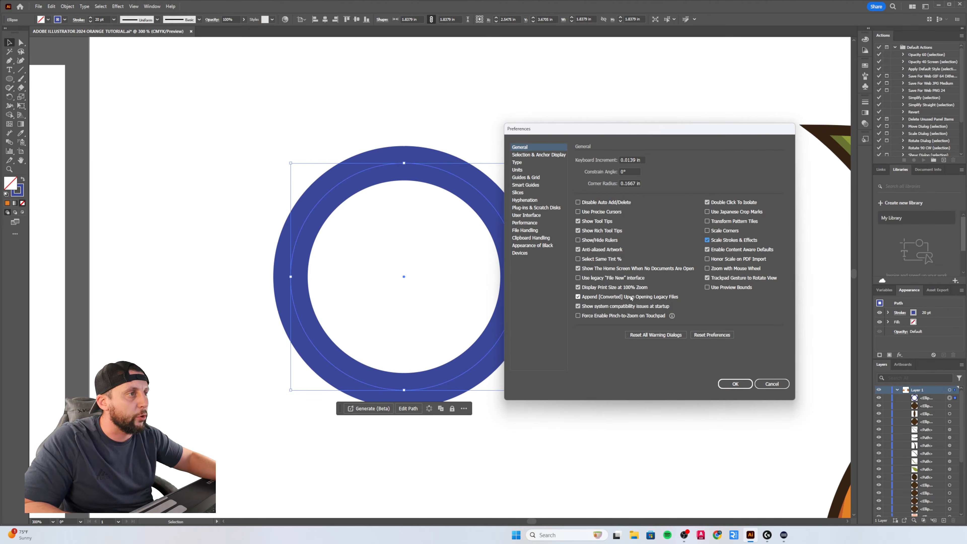
{"action": "left_click", "coordinate": [525, 230]}
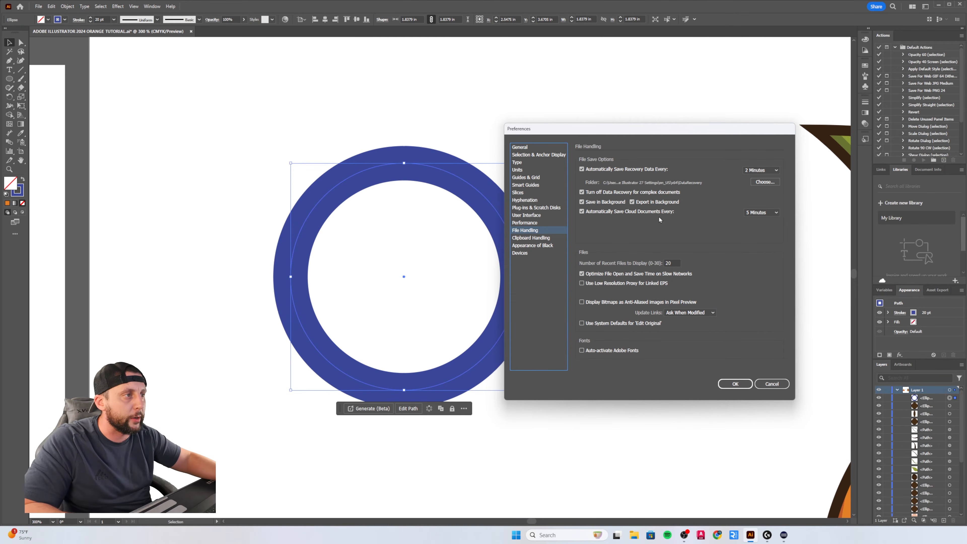
{"action": "left_click", "coordinate": [735, 383]}
{"action": "left_click", "coordinate": [530, 359]}
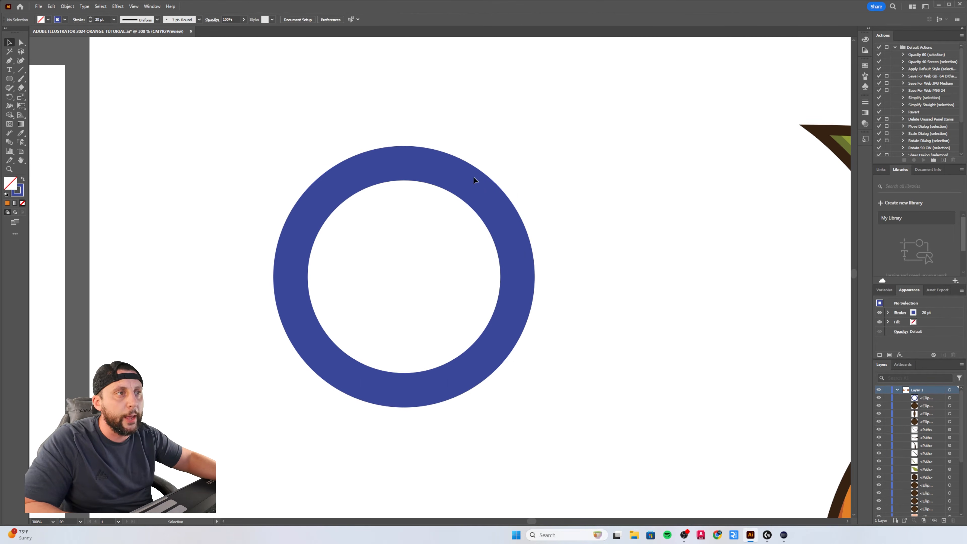
Delete the blue test circle from the artboard
{"action": "scroll", "coordinate": [538, 185], "scroll_direction": "down", "scroll_amount": 4}
{"action": "scroll", "coordinate": [538, 186], "scroll_direction": "up", "scroll_amount": 3}
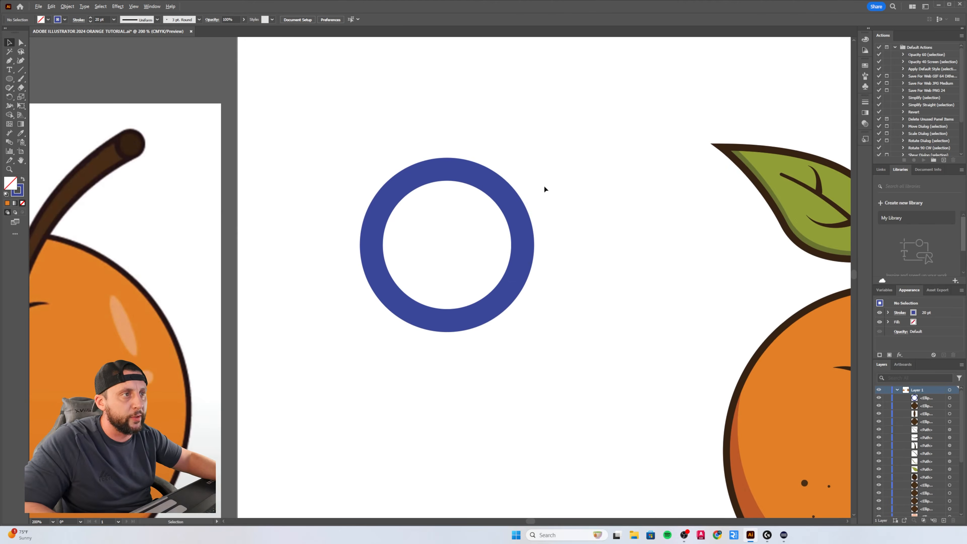
{"action": "left_click_drag", "start_coordinate": [543, 185], "coordinate": [421, 279]}
{"action": "key", "text": "Delete"}
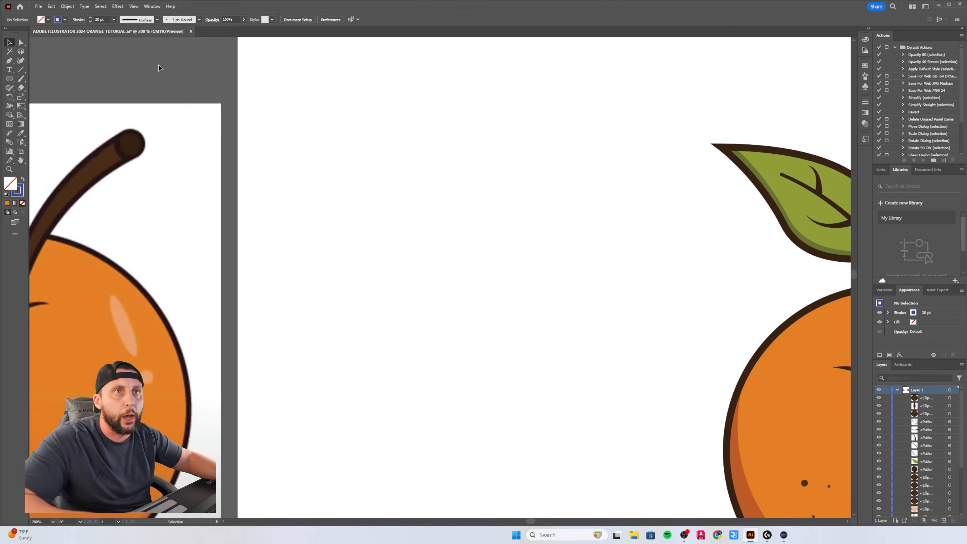
Check which workspace and which toolbar set are active
{"action": "left_click", "coordinate": [151, 6]}
{"action": "mouse_move", "coordinate": [208, 43]}
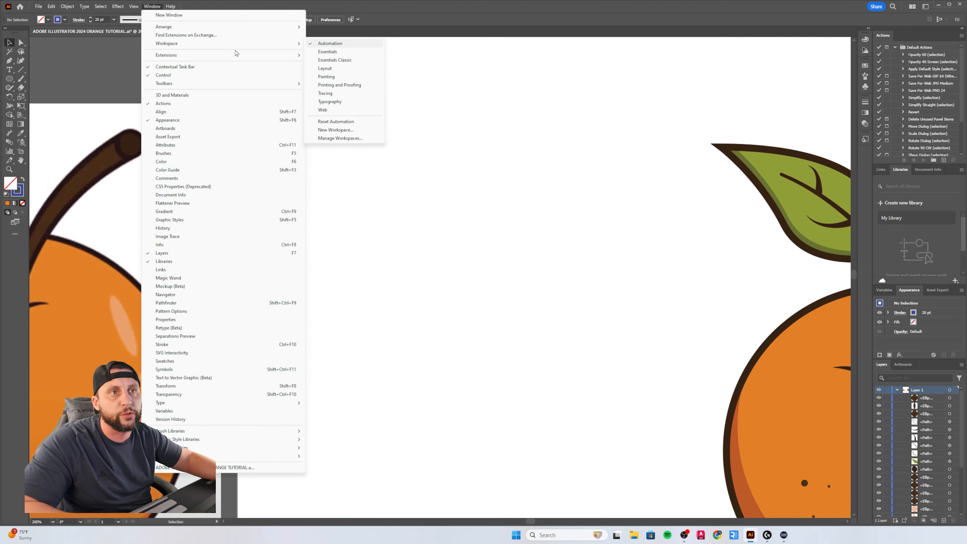
{"action": "mouse_move", "coordinate": [209, 84]}
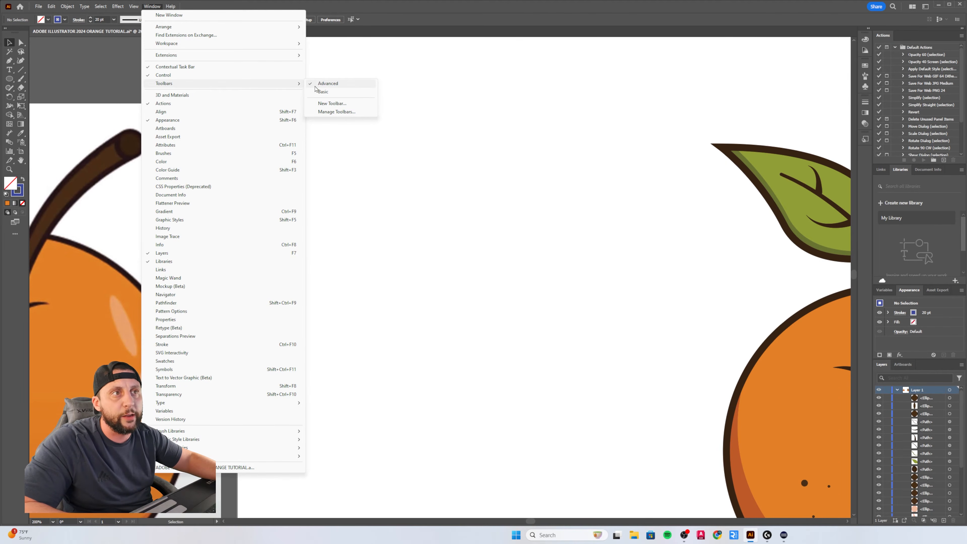
{"action": "left_click", "coordinate": [385, 163]}
Draw a circle about 3.94 in wide between the two oranges and move it toward the artboard's upper left
{"action": "scroll", "coordinate": [438, 168], "scroll_direction": "down", "scroll_amount": 1}
{"action": "scroll", "coordinate": [439, 168], "scroll_direction": "down", "scroll_amount": 1}
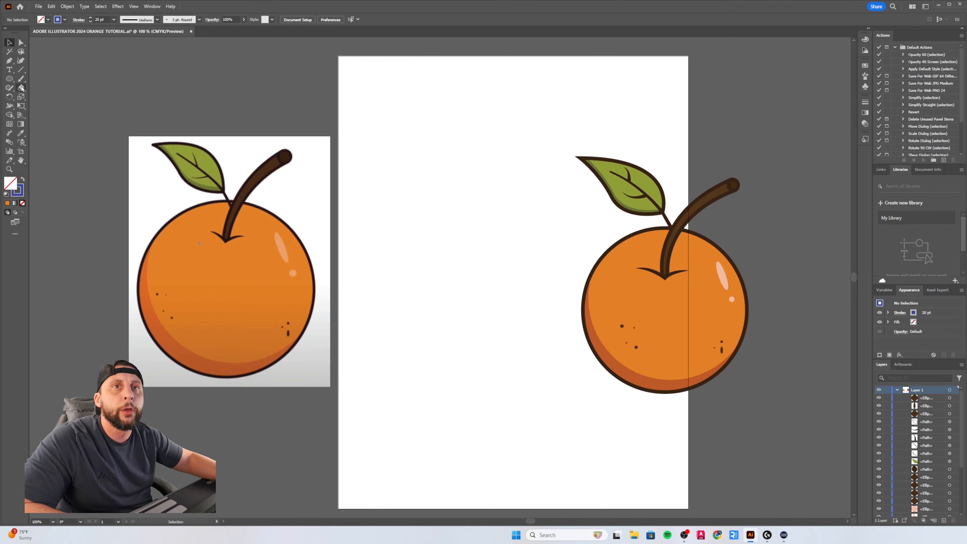
{"action": "left_click", "coordinate": [9, 79]}
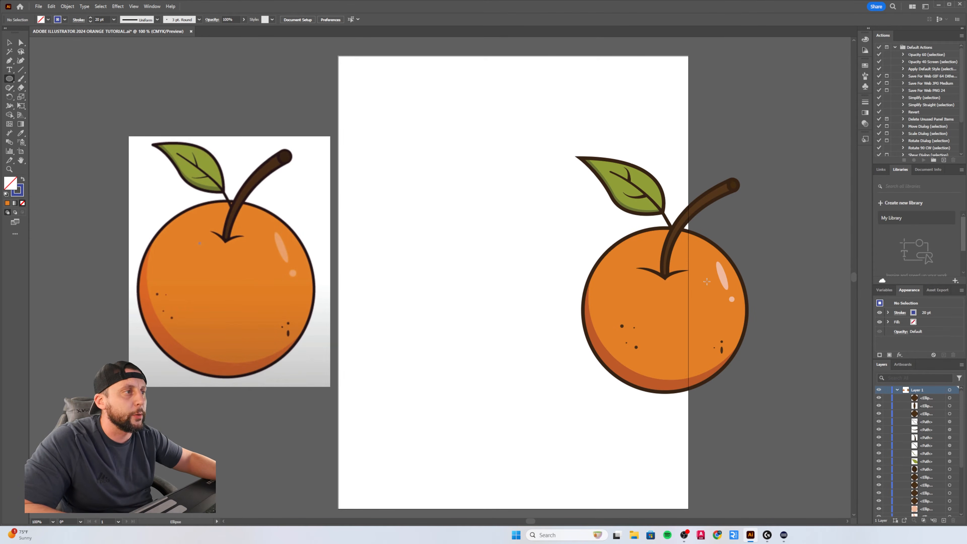
{"action": "left_click_drag", "start_coordinate": [420, 199], "coordinate": [561, 359]}
{"action": "key", "text": "v"}
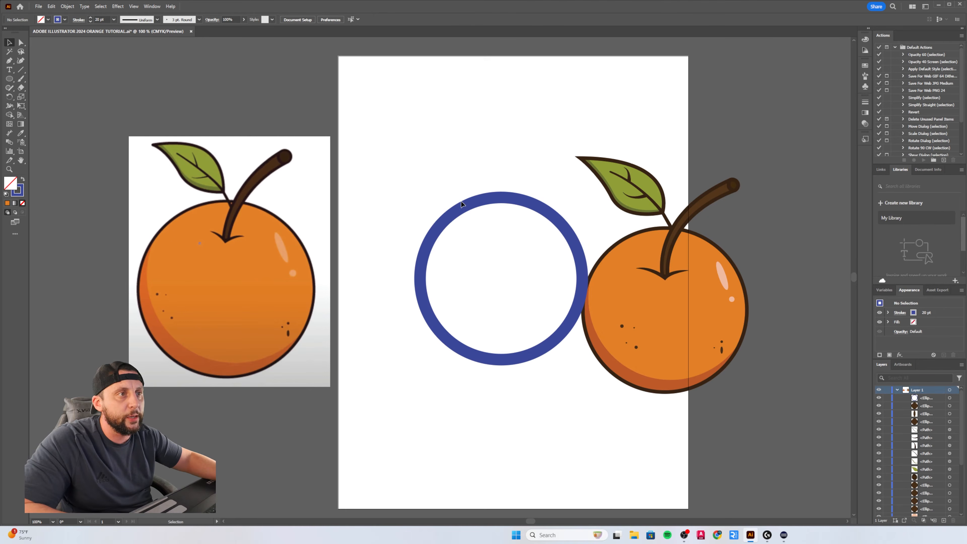
{"action": "left_click_drag", "start_coordinate": [465, 209], "coordinate": [407, 164]}
{"action": "left_click", "coordinate": [456, 127]}
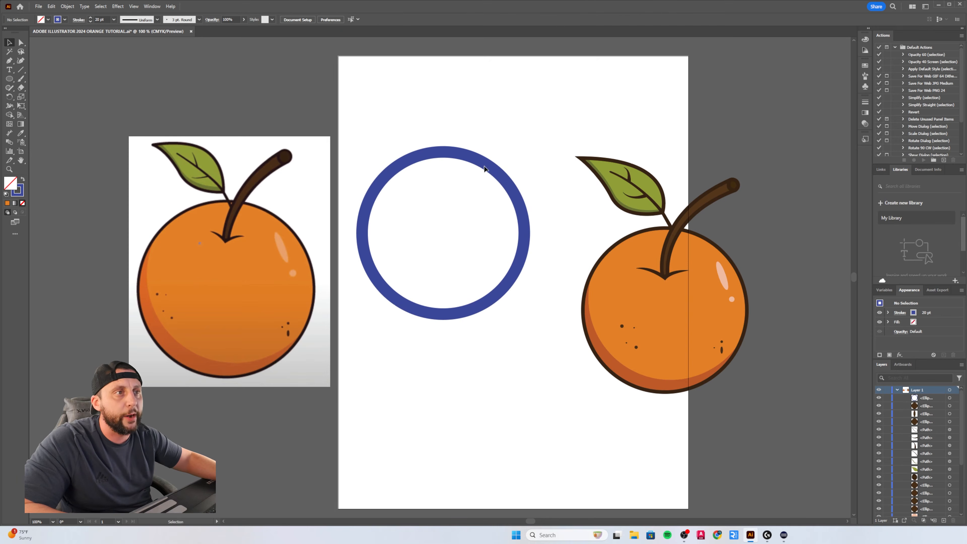
Create a second circle below the first with an exact width and height of 4 in
{"action": "left_click", "coordinate": [9, 79]}
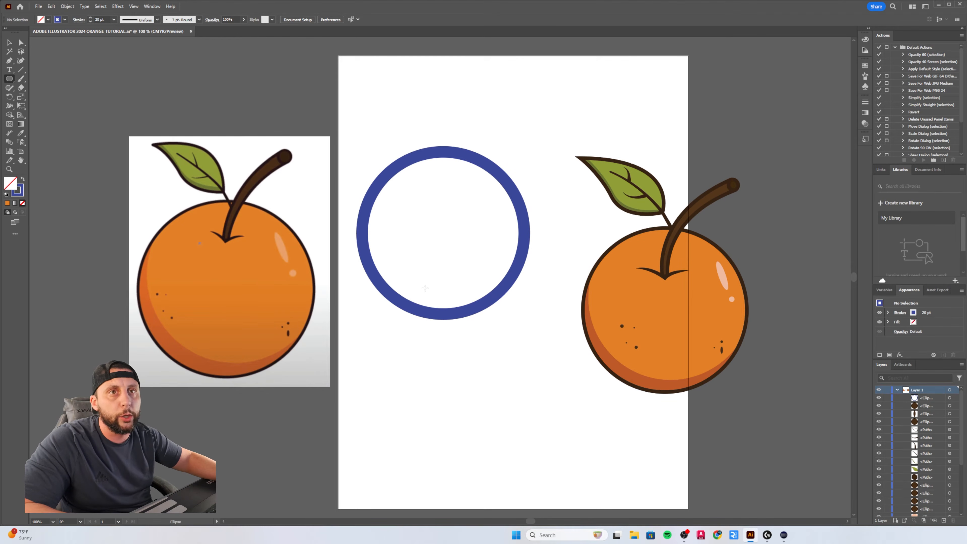
{"action": "left_click", "coordinate": [499, 390]}
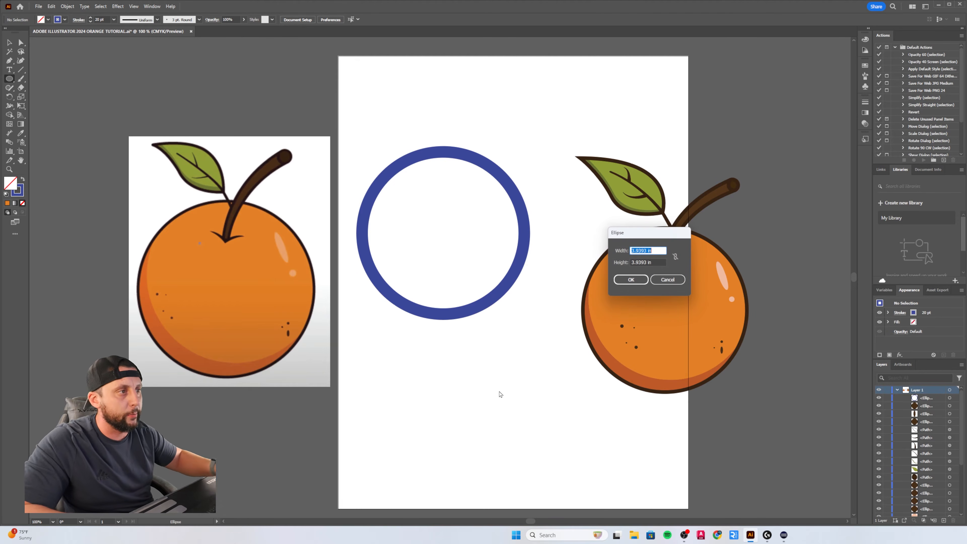
{"action": "type", "text": "4"}
{"action": "key", "text": "Tab"}
{"action": "type", "text": "4"}
{"action": "key", "text": "Return"}
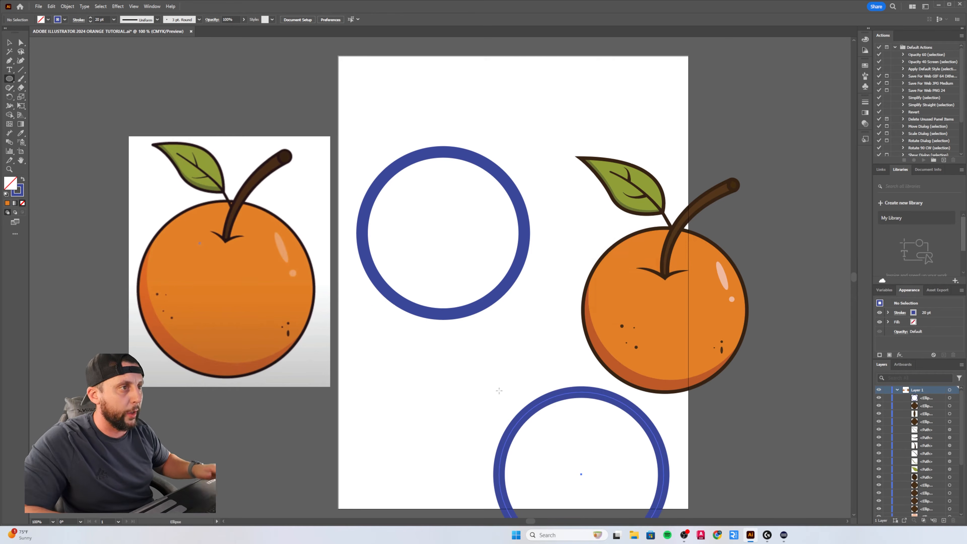
Delete the 4 in circle from the artboard
{"action": "key", "text": "v"}
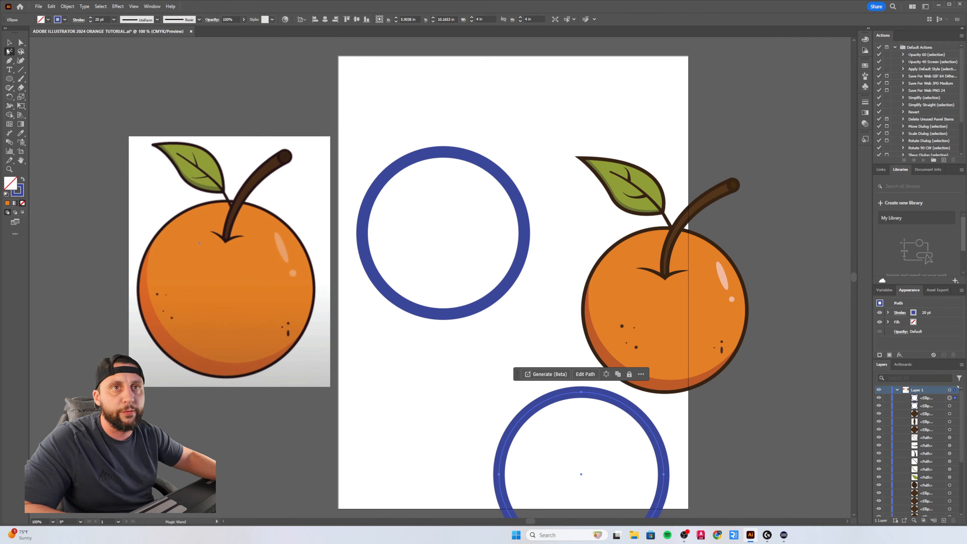
{"action": "left_click_drag", "start_coordinate": [538, 406], "coordinate": [455, 342]}
{"action": "key", "text": "Delete"}
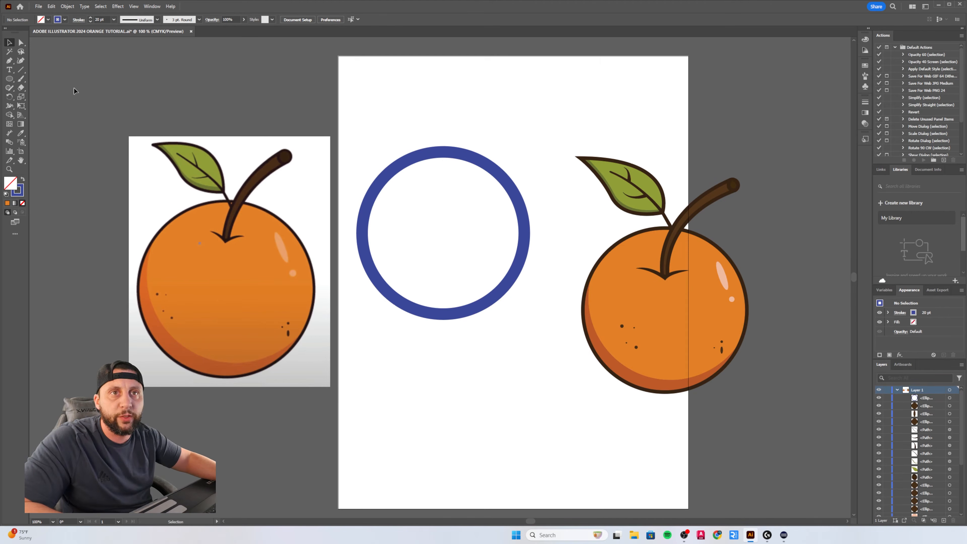
{"action": "left_click", "coordinate": [10, 62]}
{"action": "left_click", "coordinate": [350, 96]}
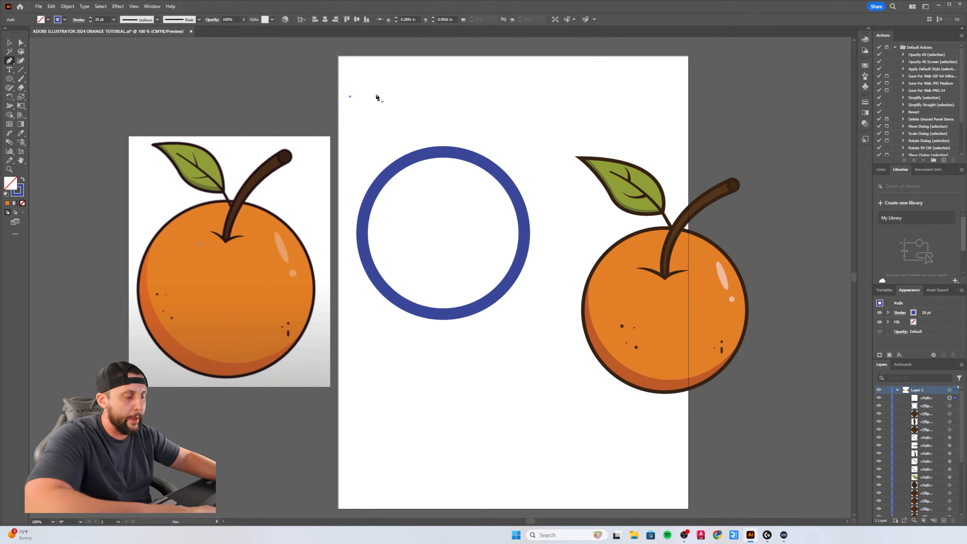
{"action": "key", "text": "Delete"}
Recolor the blue circle's stroke with the dark brown swatch and set the stroke weight to 8 pt
{"action": "left_click", "coordinate": [10, 43]}
{"action": "left_click_drag", "start_coordinate": [516, 123], "coordinate": [476, 187]}
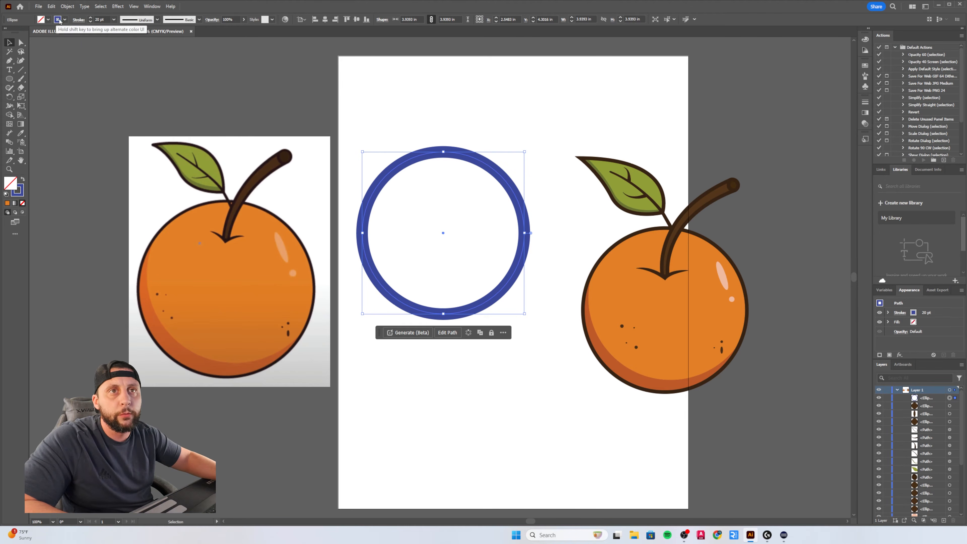
{"action": "left_click", "coordinate": [41, 20]}
{"action": "left_click", "coordinate": [74, 43]}
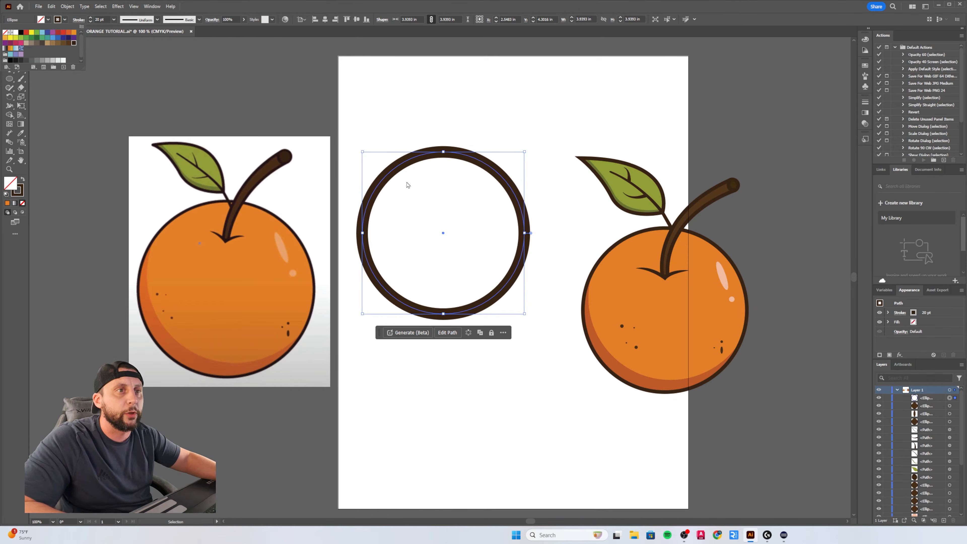
{"action": "left_click", "coordinate": [108, 19]}
{"action": "left_click", "coordinate": [107, 19]}
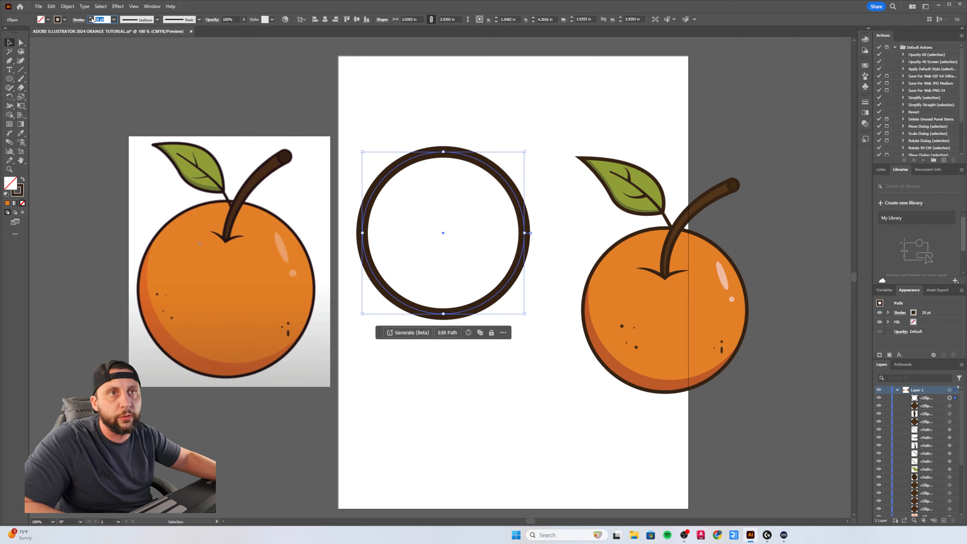
{"action": "type", "text": "8"}
{"action": "key", "text": "Return"}
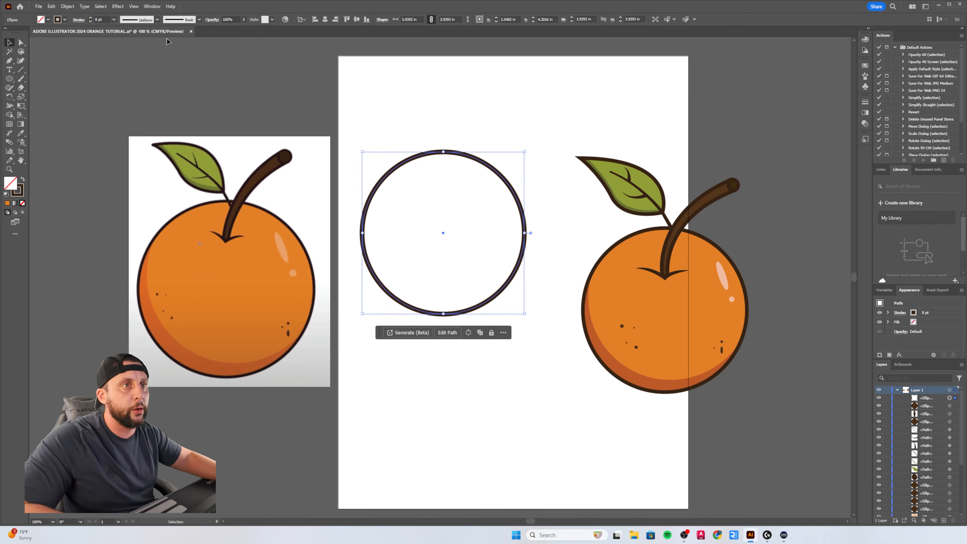
{"action": "left_click", "coordinate": [300, 101]}
Make two copies of the brown outlined circle, overlapping below it and to its right
{"action": "mouse_move", "coordinate": [460, 158]}
{"action": "left_mouse_down"}
{"action": "mouse_move", "coordinate": [381, 156]}
{"action": "mouse_move", "coordinate": [609, 191]}
{"action": "mouse_move", "coordinate": [281, 187]}
{"action": "mouse_move", "coordinate": [468, 152]}
{"action": "left_mouse_up"}
{"action": "left_click", "coordinate": [522, 134]}
{"action": "key", "text": "ctrl+v"}
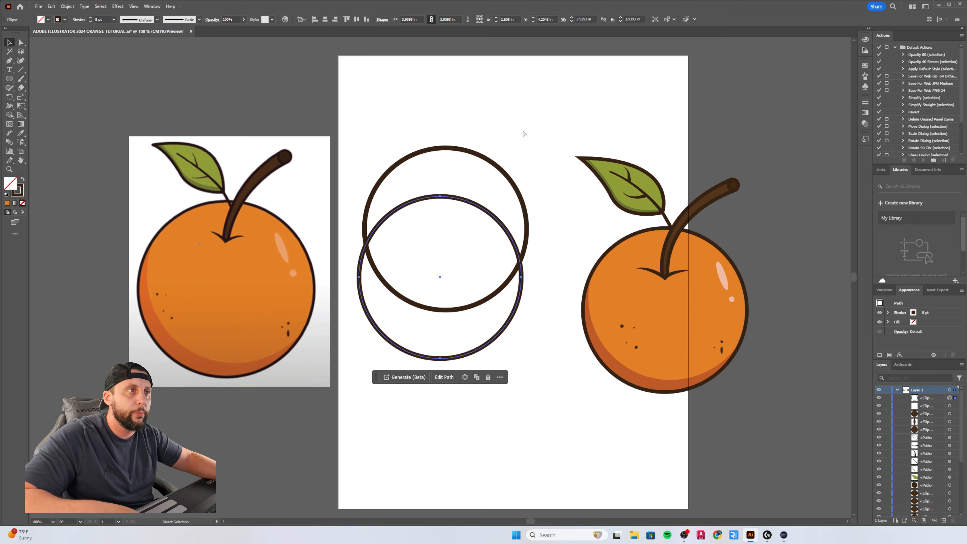
{"action": "key", "text": "v"}
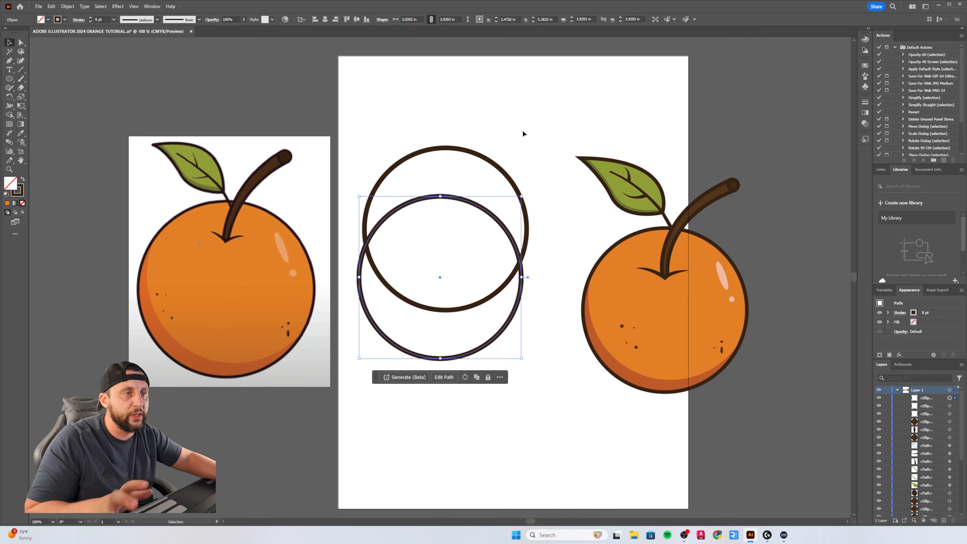
{"action": "left_click", "coordinate": [540, 146]}
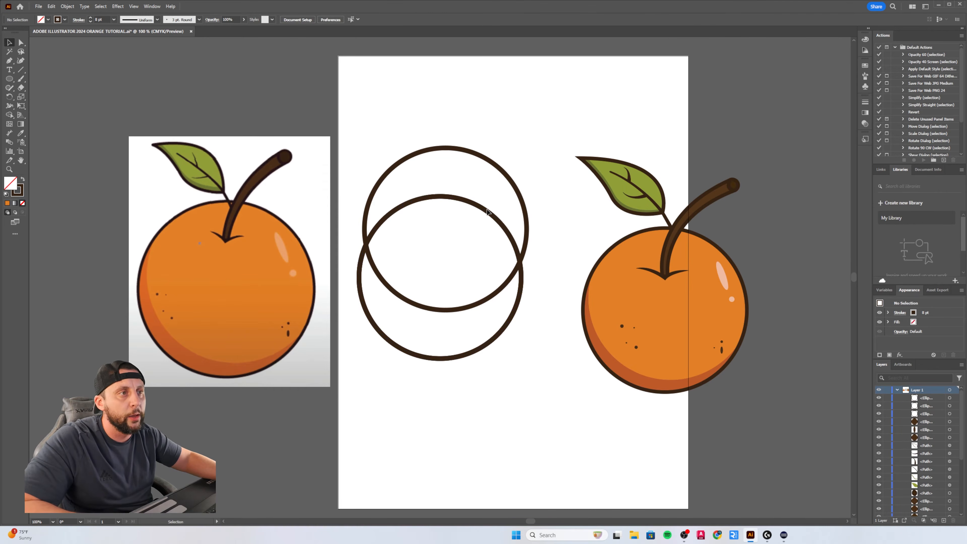
{"action": "left_click_drag", "start_coordinate": [487, 211], "coordinate": [556, 216]}
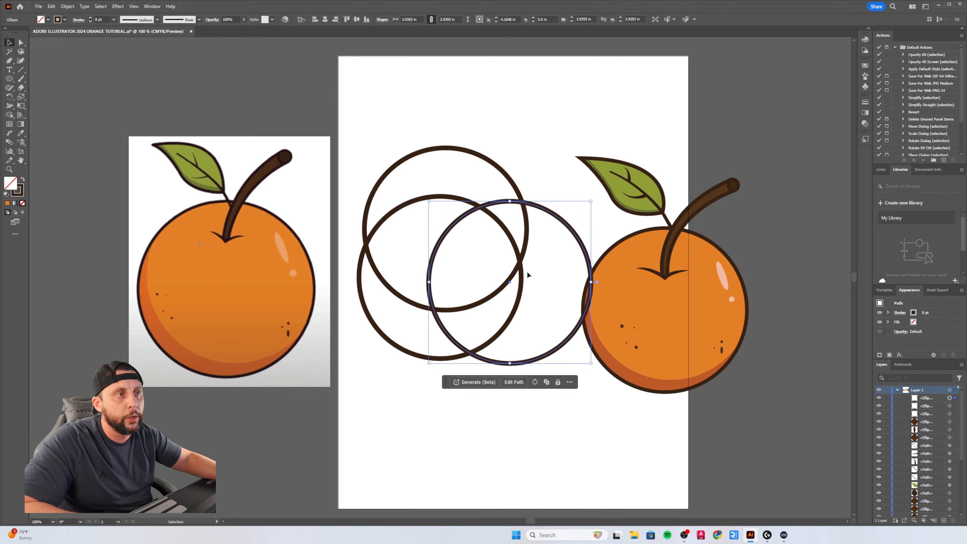
{"action": "left_click", "coordinate": [438, 116]}
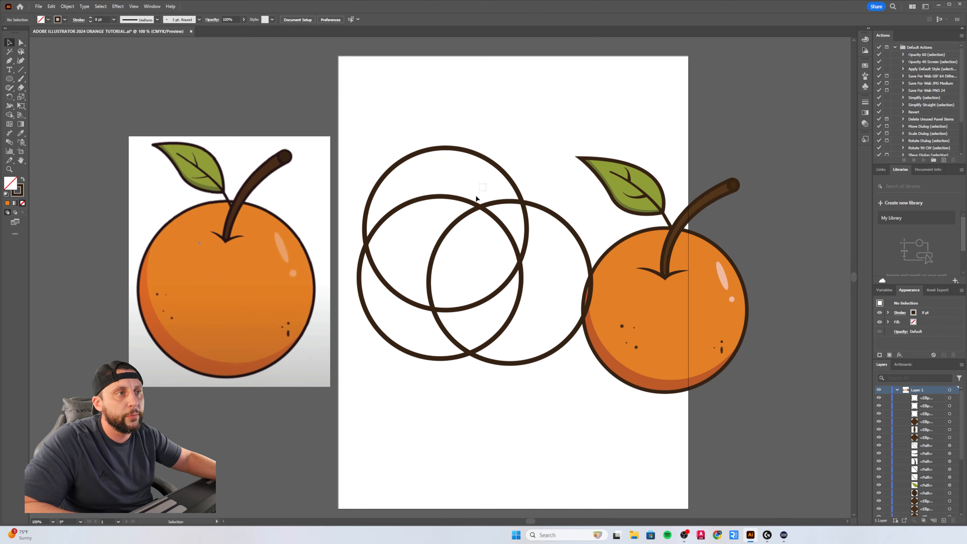
Move the two copied circles together to the artboard's lower-left area, clear of the original circle
{"action": "left_click_drag", "start_coordinate": [475, 198], "coordinate": [554, 90]}
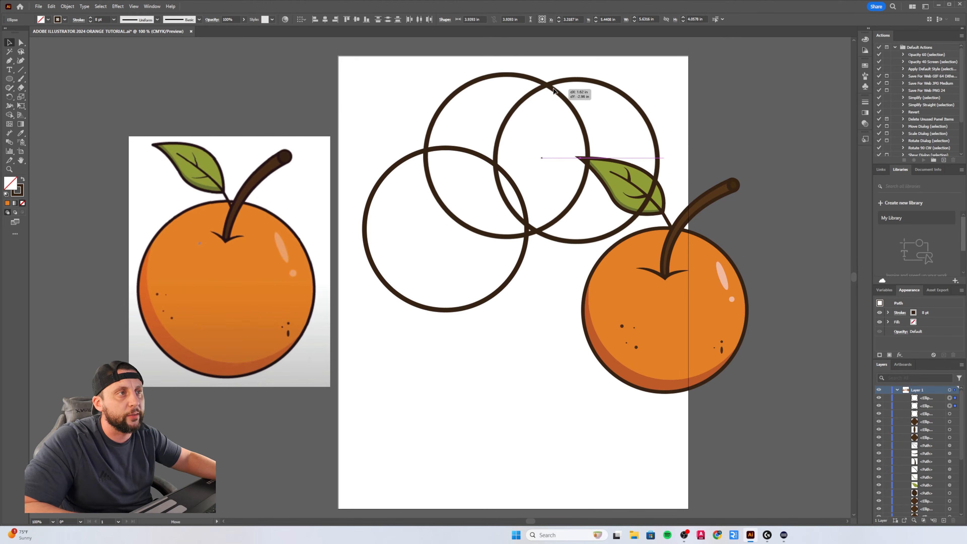
{"action": "left_click", "coordinate": [655, 77]}
{"action": "left_click", "coordinate": [624, 101]}
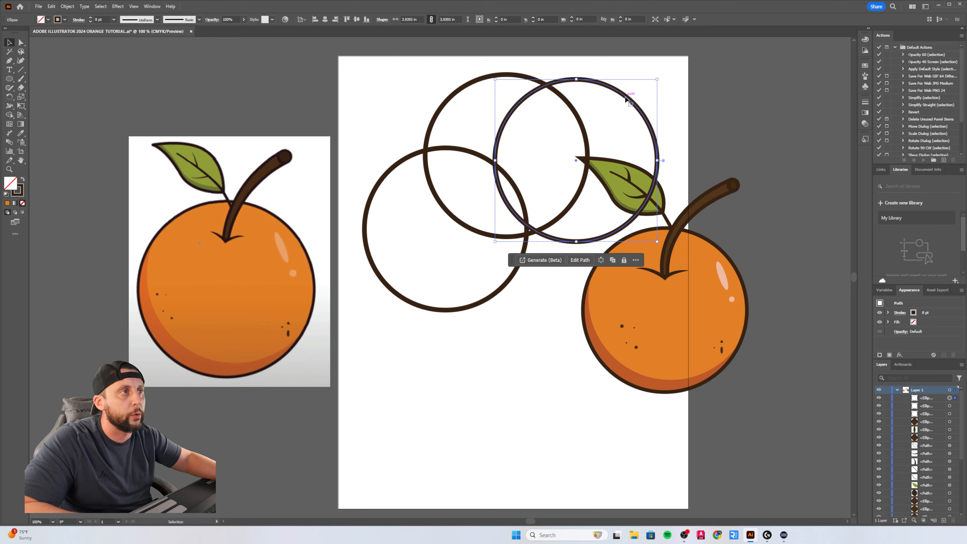
{"action": "left_click", "coordinate": [517, 78], "text": "shift"}
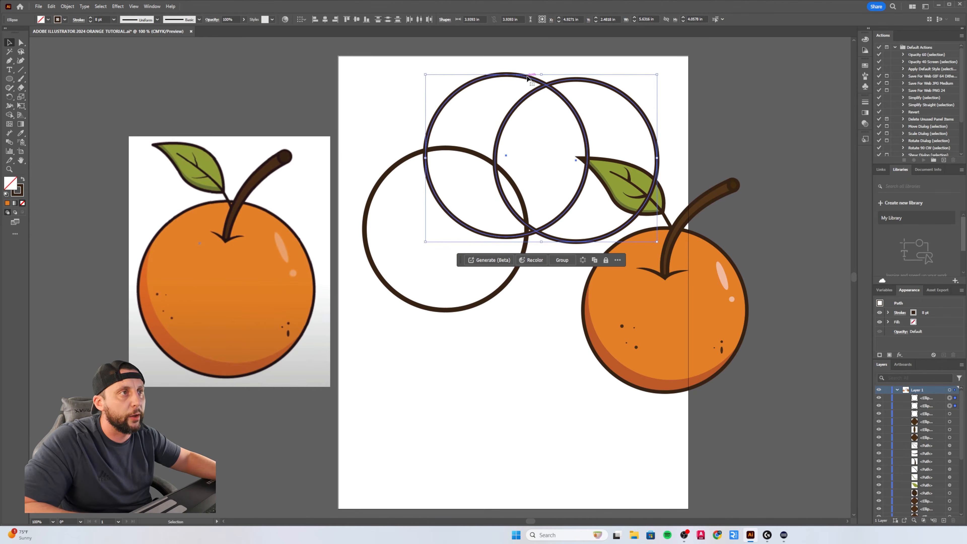
{"action": "left_click_drag", "start_coordinate": [544, 87], "coordinate": [400, 373]}
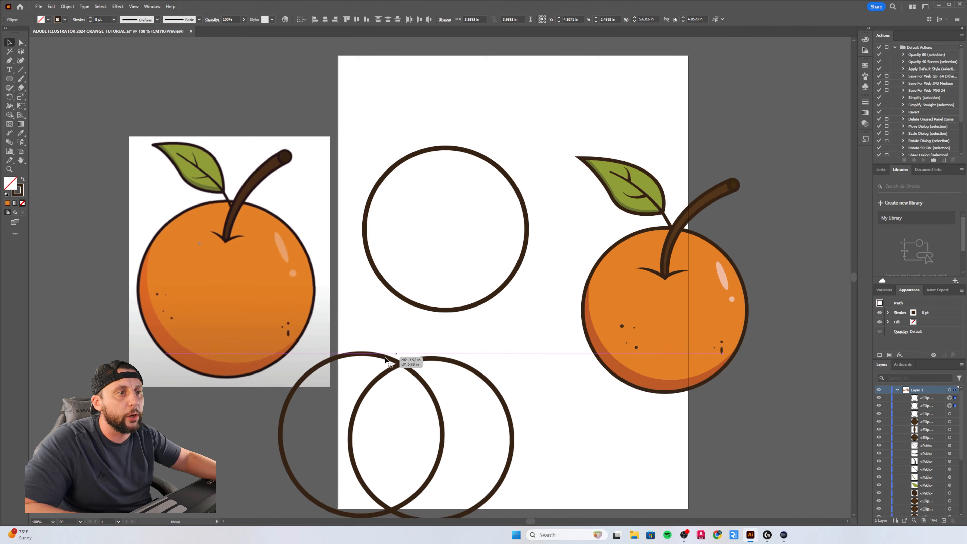
{"action": "left_click", "coordinate": [486, 344]}
Swap fill and stroke on both copied circles to give them a dark brown fill and no stroke
{"action": "left_click", "coordinate": [475, 372]}
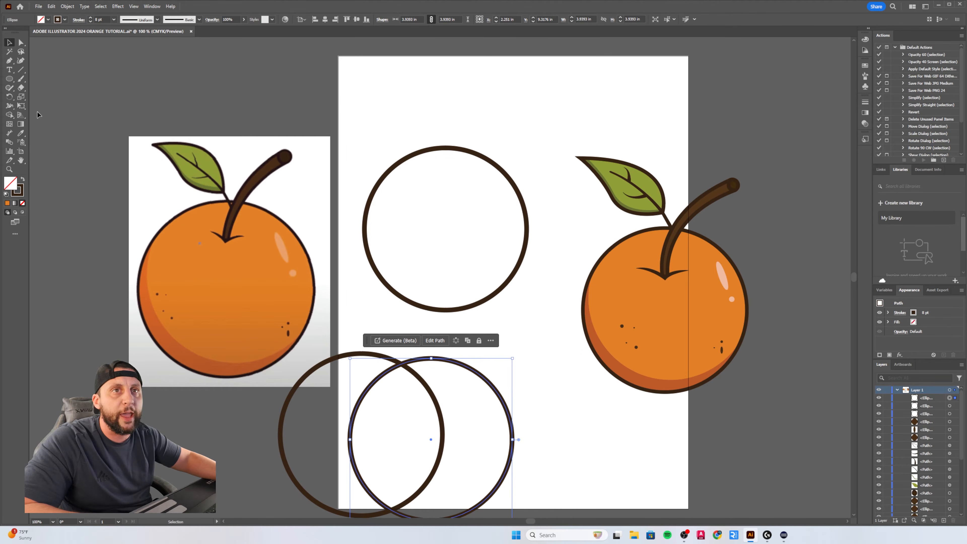
{"action": "left_click", "coordinate": [22, 179]}
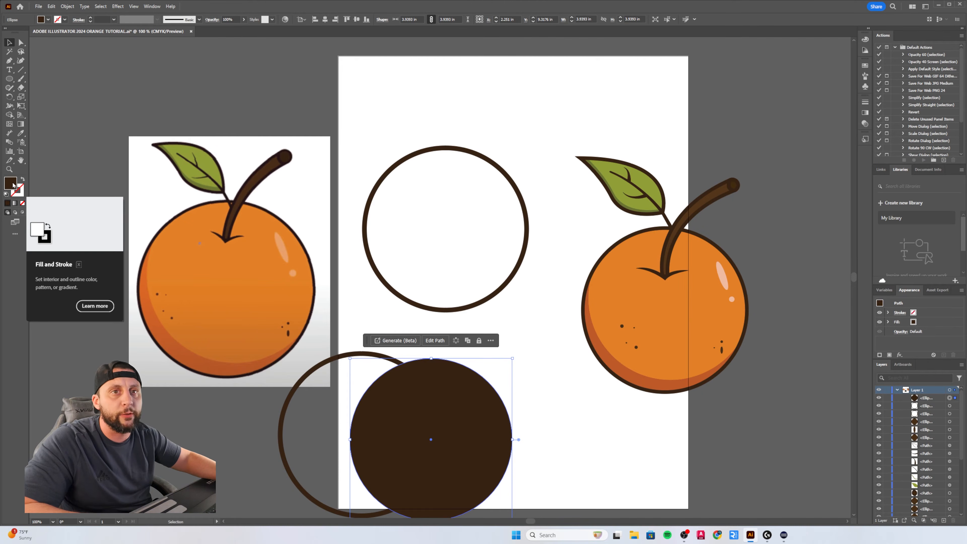
{"action": "left_click", "coordinate": [285, 416]}
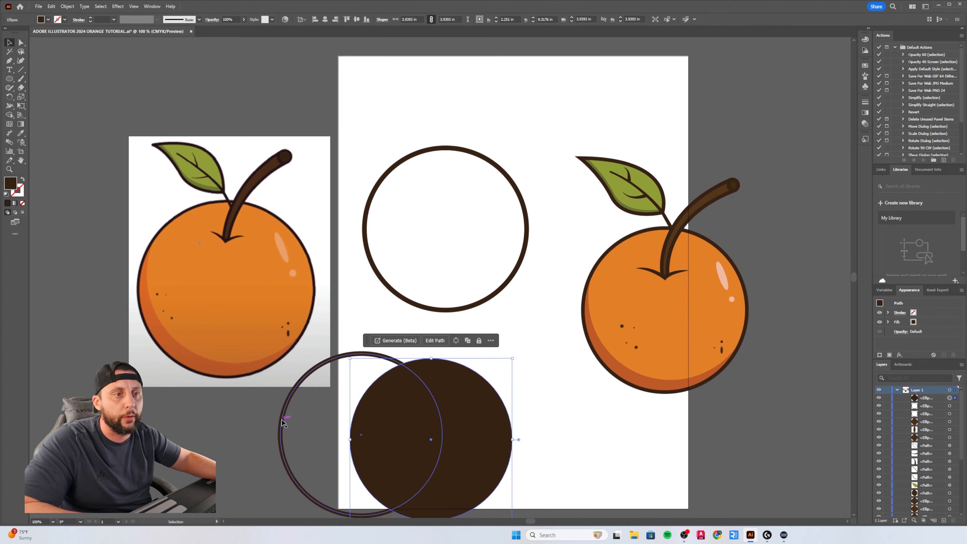
{"action": "left_click", "coordinate": [23, 180]}
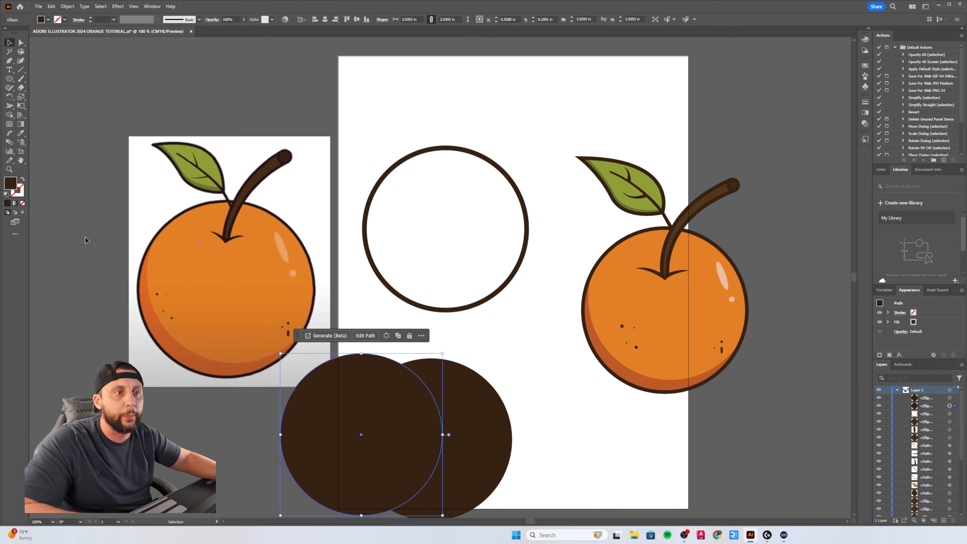
Move the front brown circle up and to the right and fill it with the light blue swatch
{"action": "left_click_drag", "start_coordinate": [467, 403], "coordinate": [524, 370]}
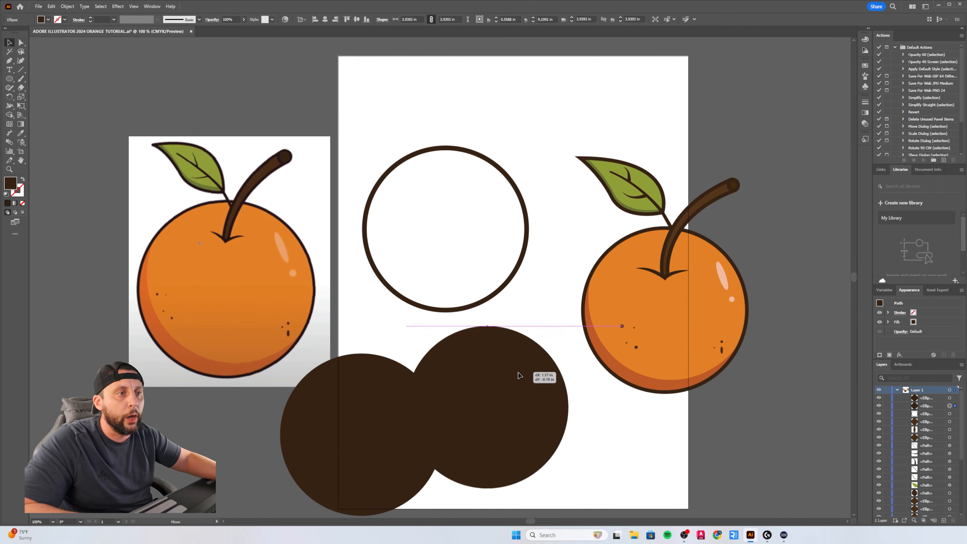
{"action": "left_click", "coordinate": [49, 20]}
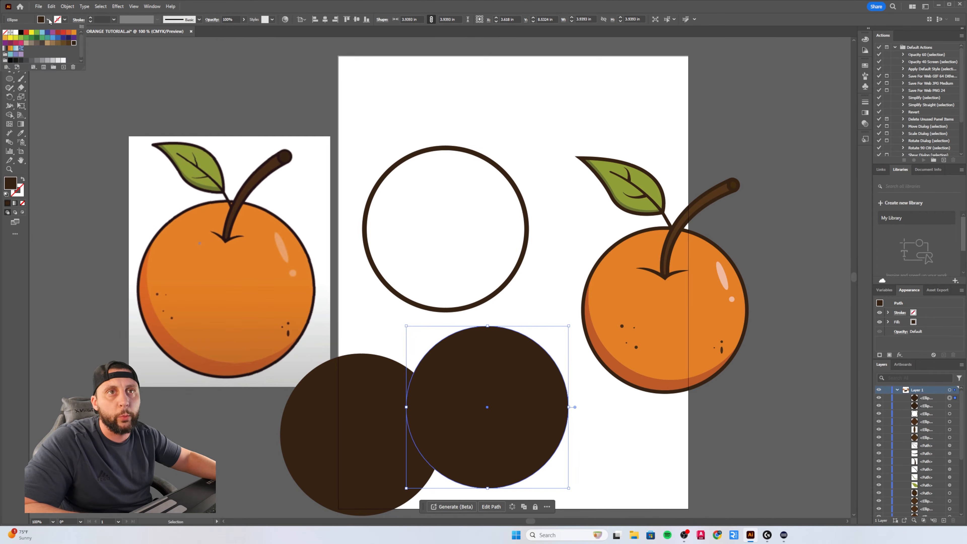
{"action": "left_click", "coordinate": [54, 40]}
{"action": "left_click", "coordinate": [613, 448]}
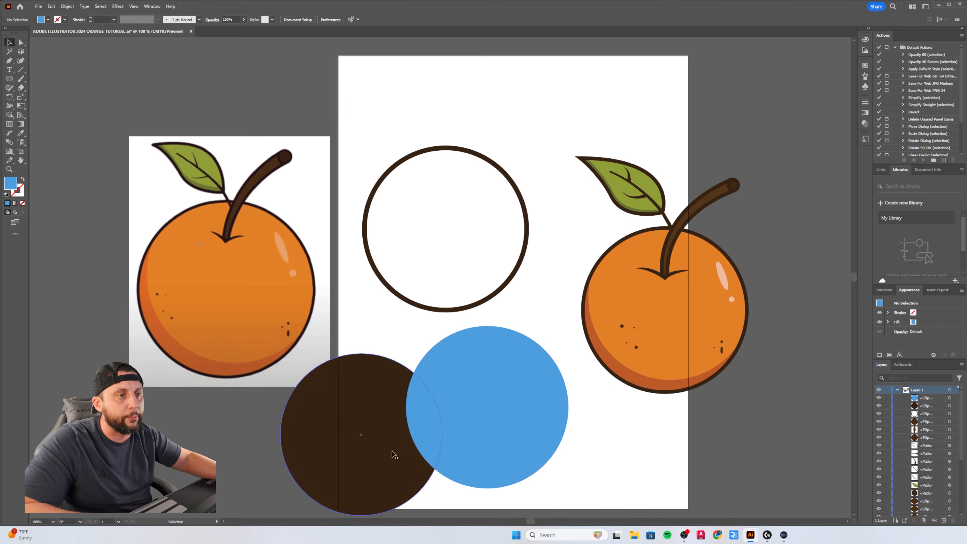
Overlap the blue circle on the brown one, leaving a brown crescent exposed at the lower left, and select both circles
{"action": "left_click_drag", "start_coordinate": [394, 454], "coordinate": [409, 425]}
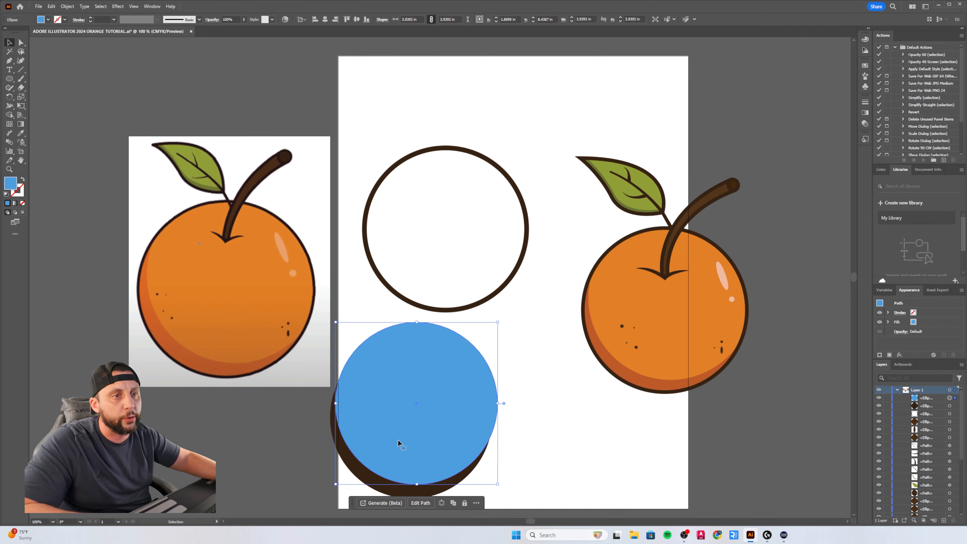
{"action": "left_click", "coordinate": [578, 434]}
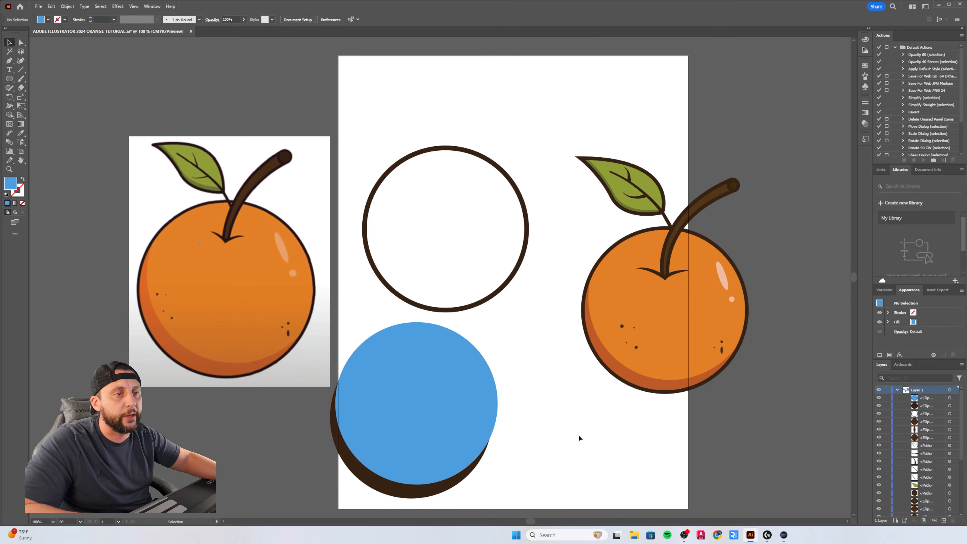
{"action": "left_click_drag", "start_coordinate": [578, 435], "coordinate": [448, 419]}
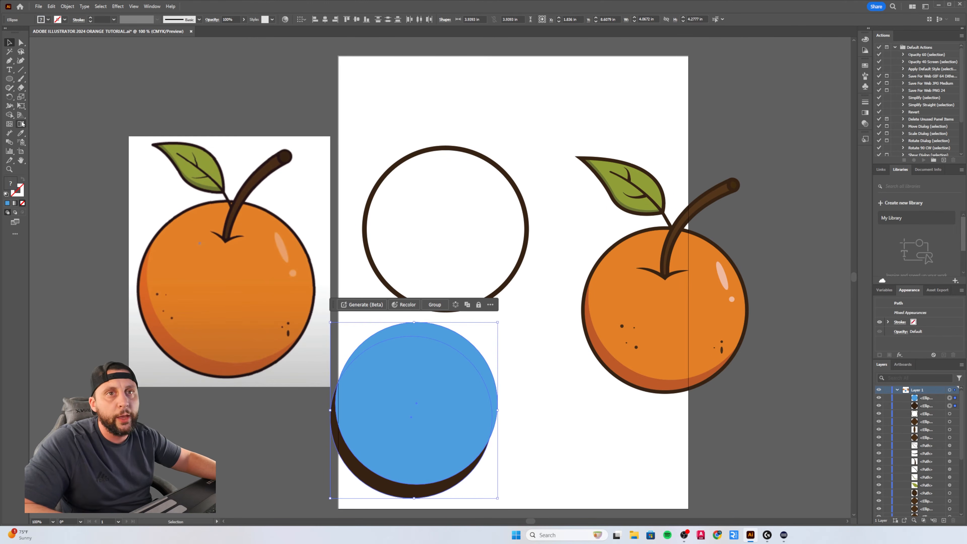
Split the overlapping circles into separate pieces with Shape Builder and delete the leftover upper-right sliver outside the rear circle
{"action": "left_click", "coordinate": [10, 116]}
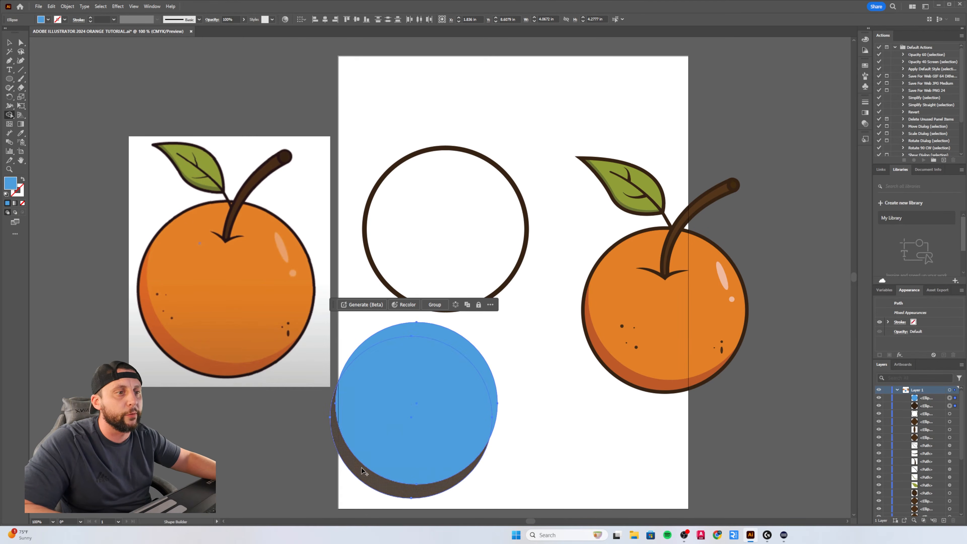
{"action": "left_click", "coordinate": [363, 477]}
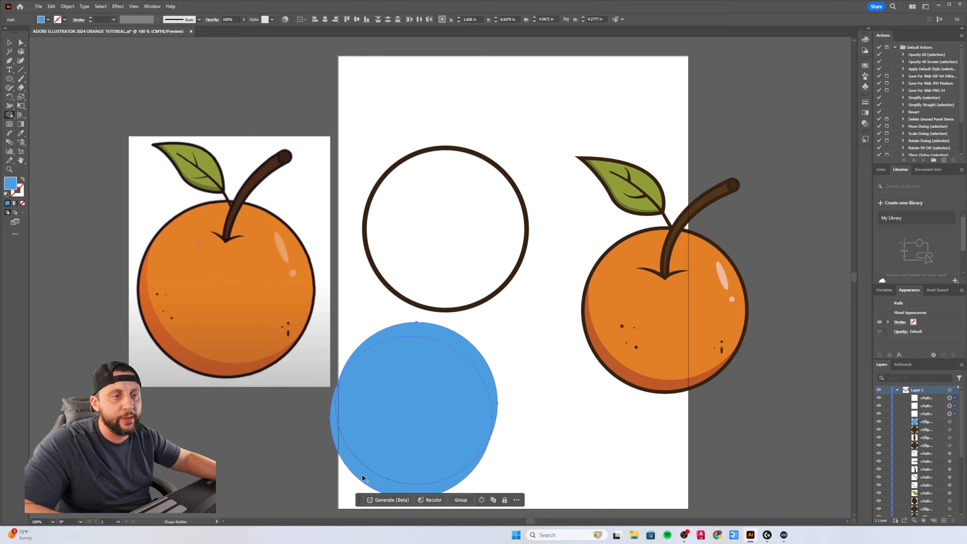
{"action": "left_click", "coordinate": [462, 342]}
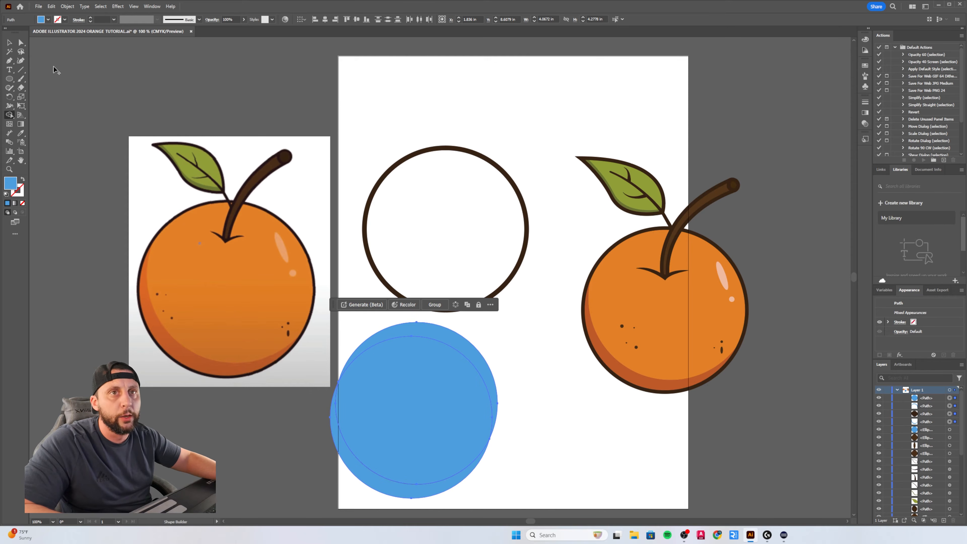
{"action": "left_click", "coordinate": [9, 43]}
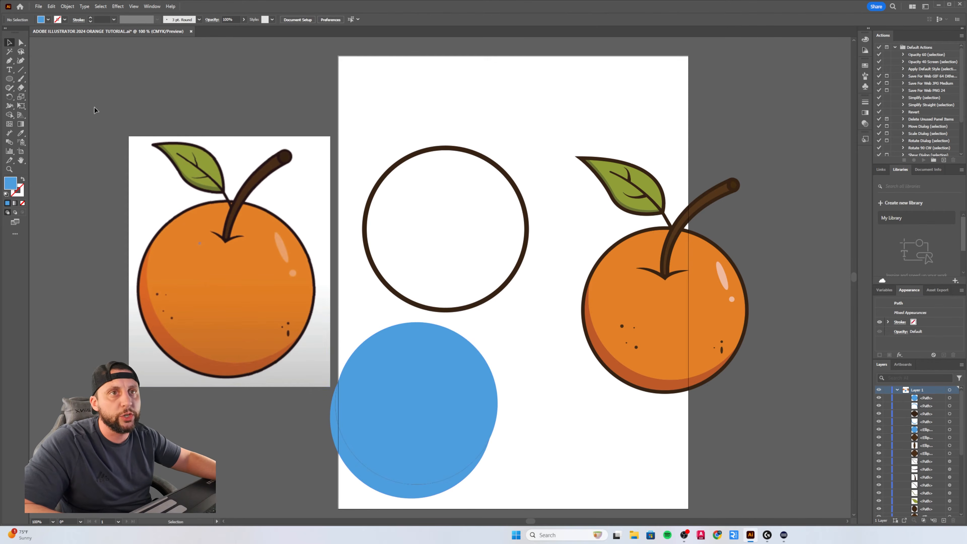
{"action": "left_click", "coordinate": [428, 340]}
{"action": "key", "text": "Delete"}
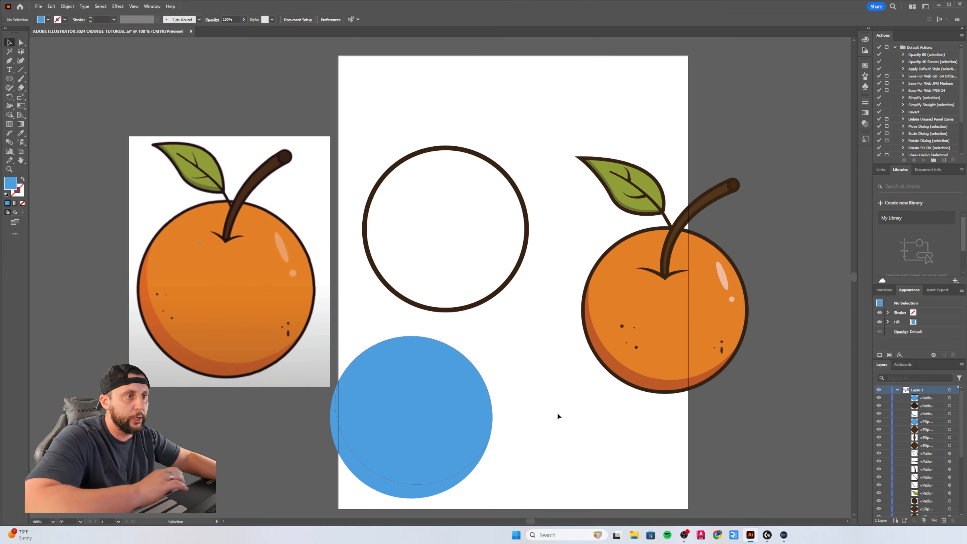
Pull the stacked circle pieces apart, undo the moves, and remove the duplicate blue piece covering the brown one
{"action": "left_click_drag", "start_coordinate": [455, 422], "coordinate": [512, 401]}
{"action": "left_click_drag", "start_coordinate": [368, 447], "coordinate": [341, 369]}
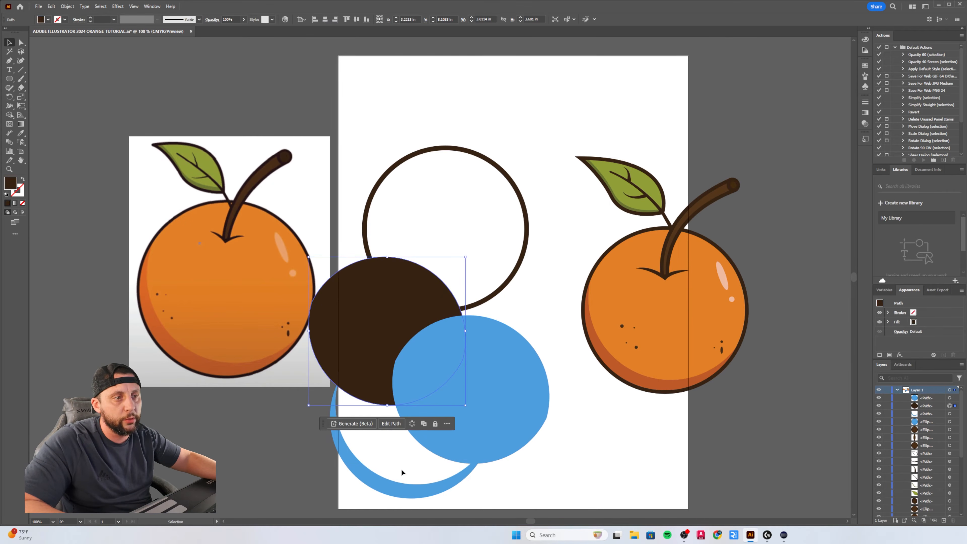
{"action": "key", "text": "ctrl+z"}
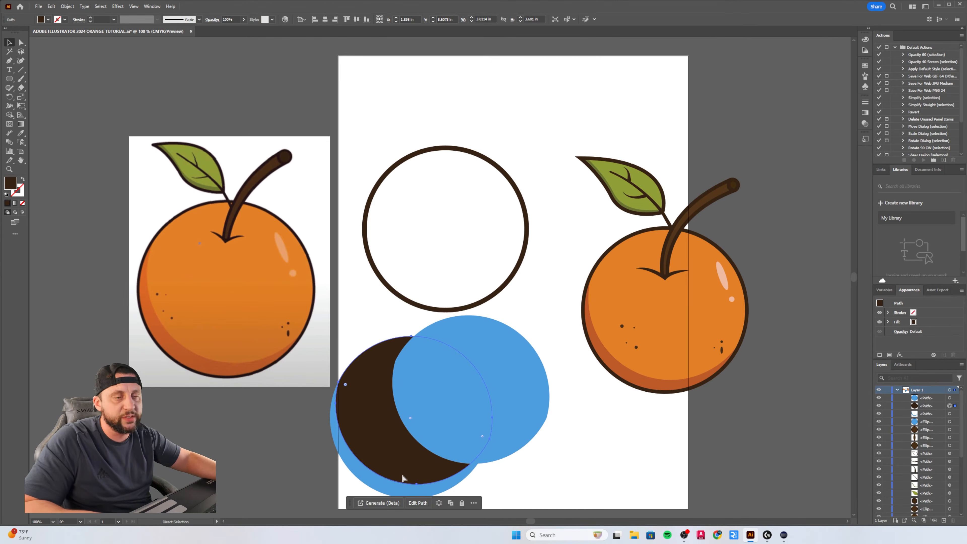
{"action": "key", "text": "ctrl+z"}
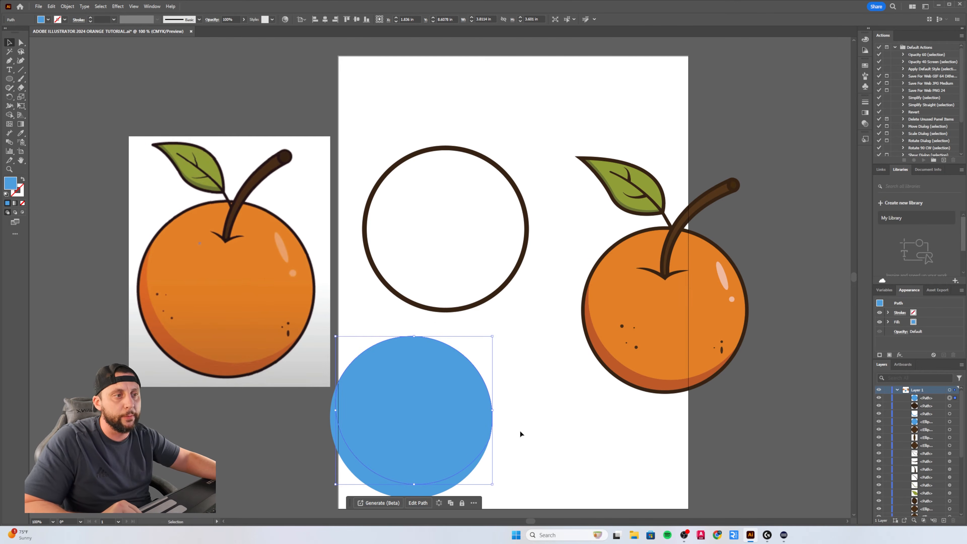
{"action": "key", "text": "ctrl+z"}
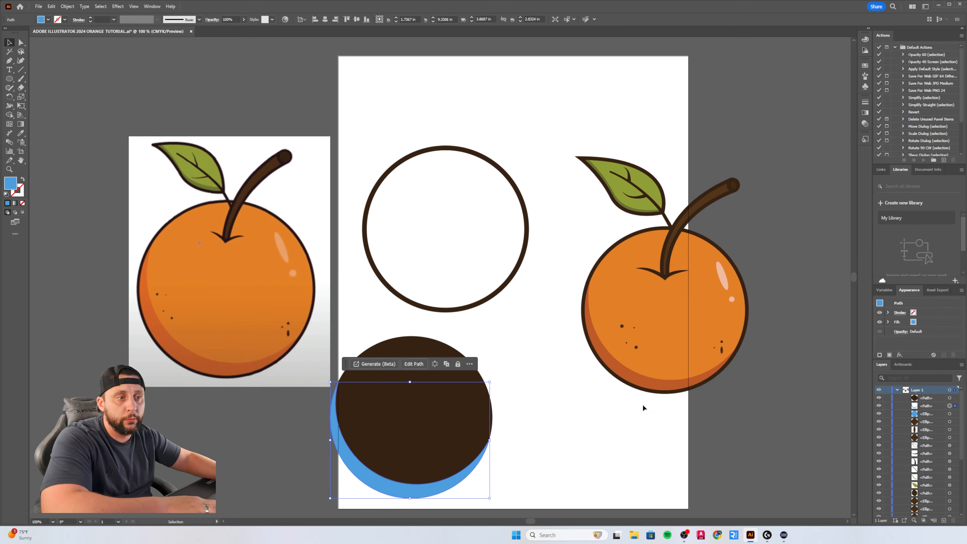
{"action": "key", "text": "ctrl+z"}
{"action": "key", "text": "ctrl+shift+z"}
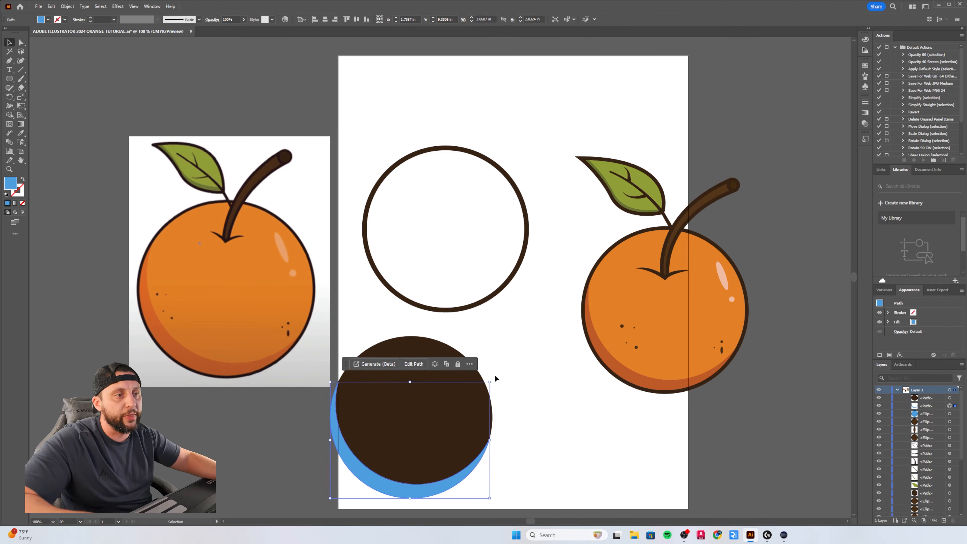
{"action": "left_click", "coordinate": [592, 482]}
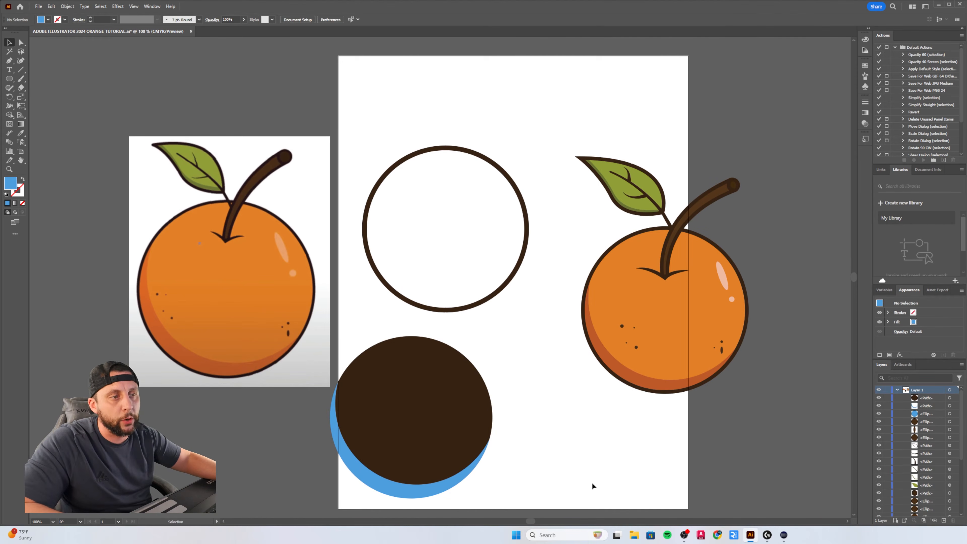
Fill the brown circle piece with the orange body color sampled from the reference image
{"action": "left_click", "coordinate": [429, 398]}
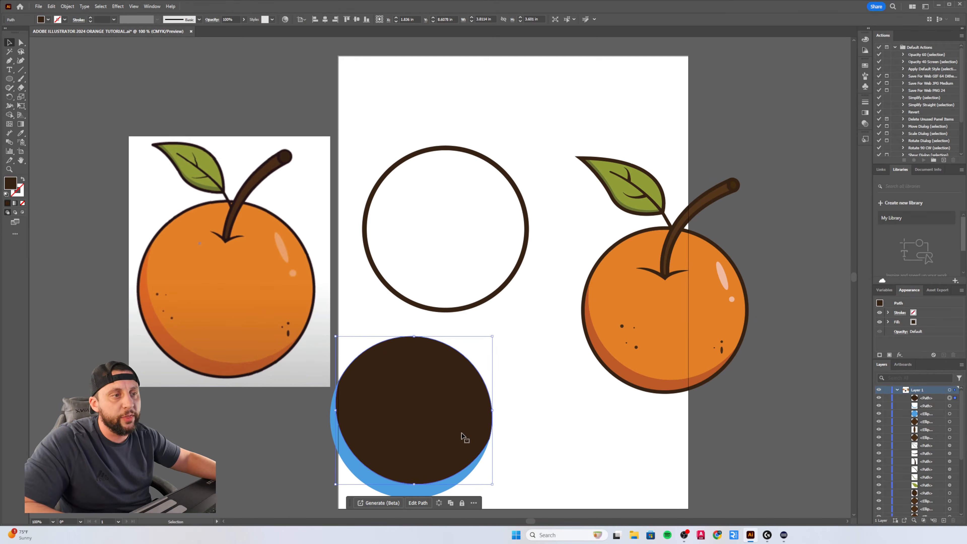
{"action": "left_click", "coordinate": [21, 133]}
{"action": "left_click", "coordinate": [189, 273]}
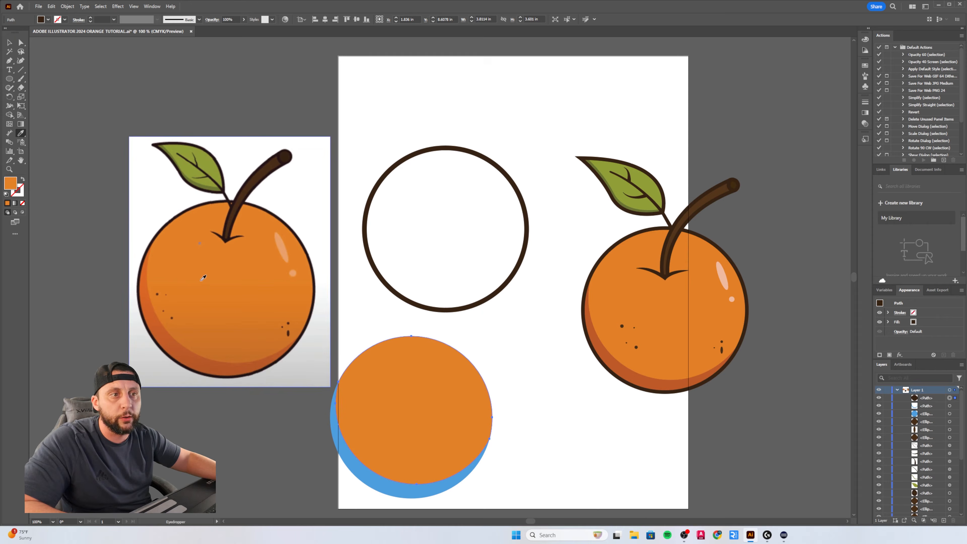
{"action": "left_click", "coordinate": [9, 42]}
{"action": "left_click", "coordinate": [59, 101]}
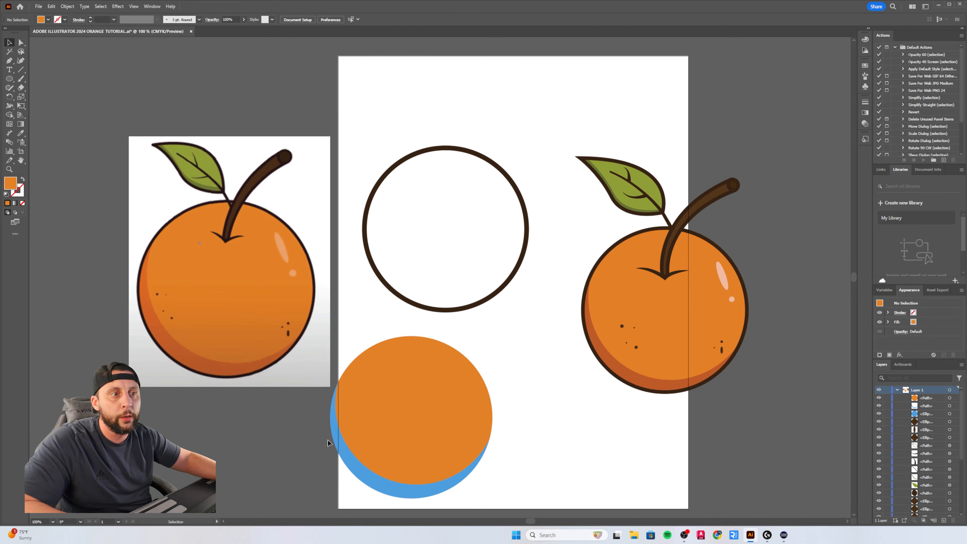
Fill the blue crescent with the darker orange shadow color sampled from the lower edge of the reference orange
{"action": "left_click", "coordinate": [346, 456]}
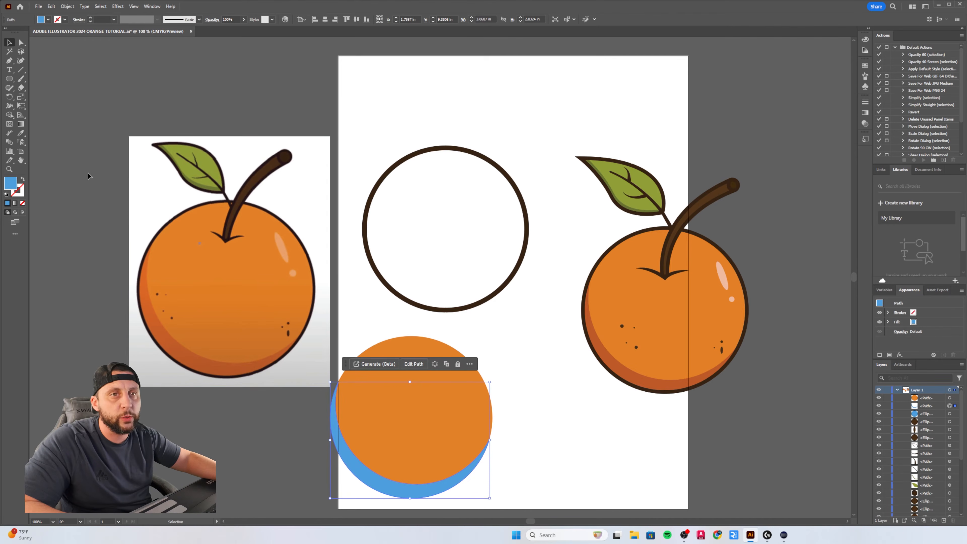
{"action": "left_click", "coordinate": [21, 132]}
{"action": "left_click", "coordinate": [207, 365]}
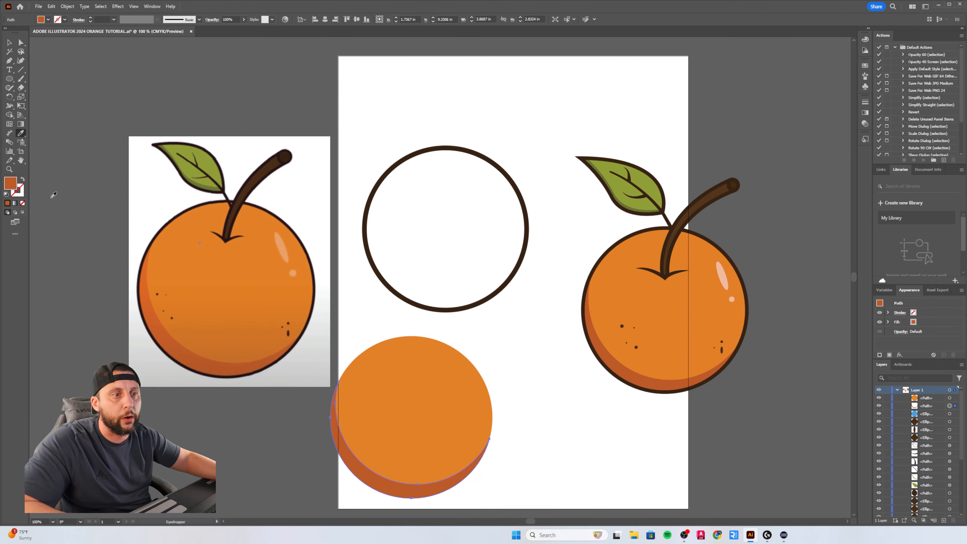
{"action": "left_click", "coordinate": [10, 42]}
{"action": "left_click", "coordinate": [77, 71]}
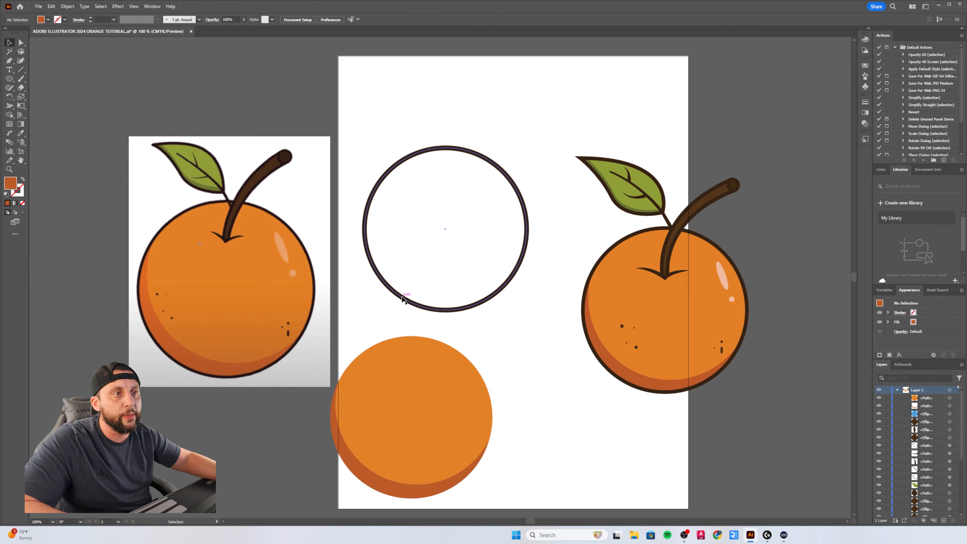
Bring the dark brown circle outline to the front and align it over the orange body and its crescent shadow
{"action": "mouse_move", "coordinate": [402, 298]}
{"action": "left_mouse_down"}
{"action": "mouse_move", "coordinate": [200, 341]}
{"action": "mouse_move", "coordinate": [186, 357]}
{"action": "mouse_move", "coordinate": [331, 481]}
{"action": "mouse_move", "coordinate": [375, 485]}
{"action": "mouse_move", "coordinate": [402, 444]}
{"action": "mouse_move", "coordinate": [386, 475]}
{"action": "mouse_move", "coordinate": [391, 289]}
{"action": "left_mouse_up"}
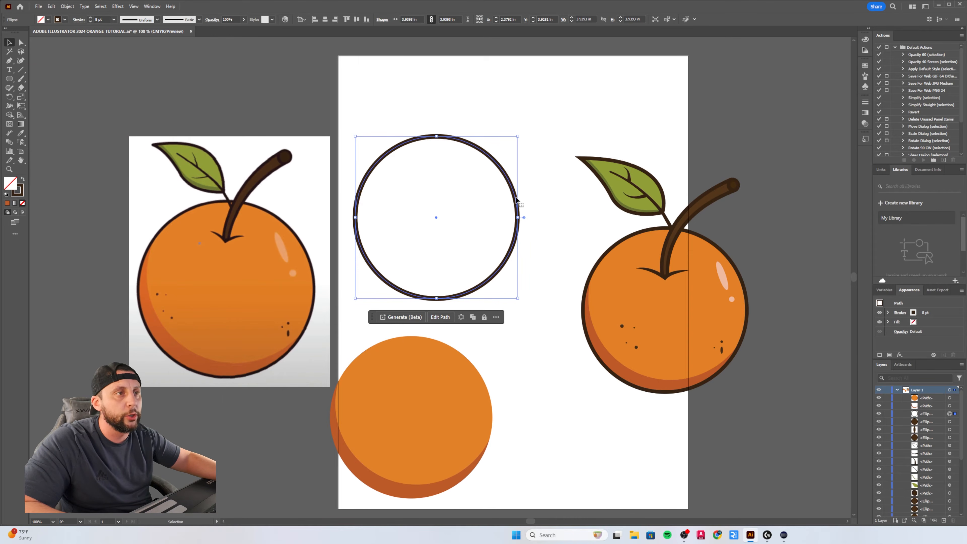
{"action": "right_click", "coordinate": [542, 187]}
{"action": "mouse_move", "coordinate": [589, 387]}
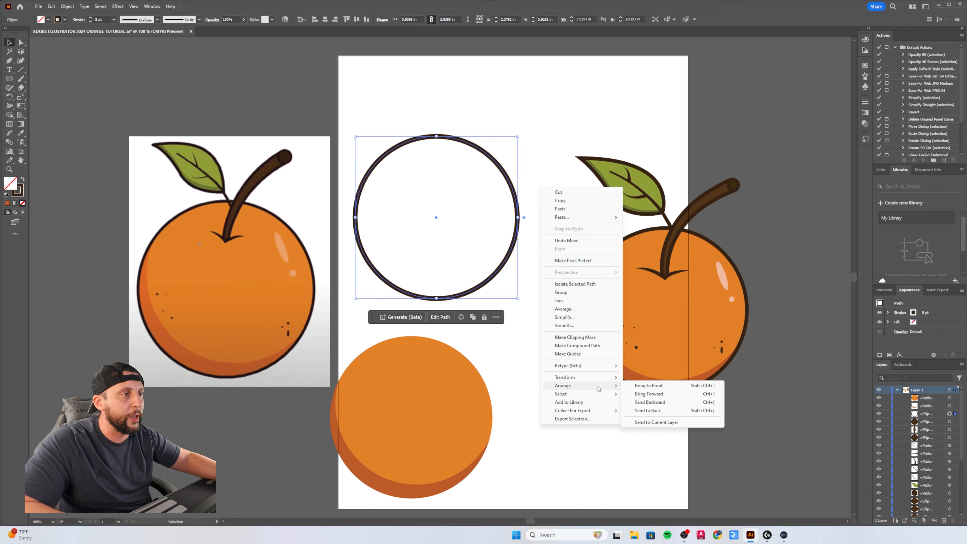
{"action": "left_click", "coordinate": [649, 386]}
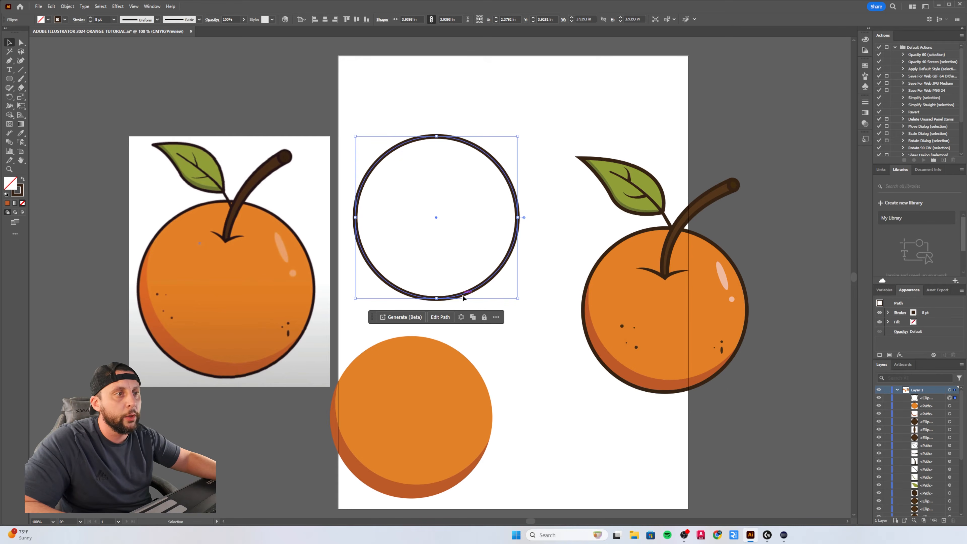
{"action": "left_click_drag", "start_coordinate": [463, 298], "coordinate": [438, 495]}
{"action": "left_click", "coordinate": [511, 360]}
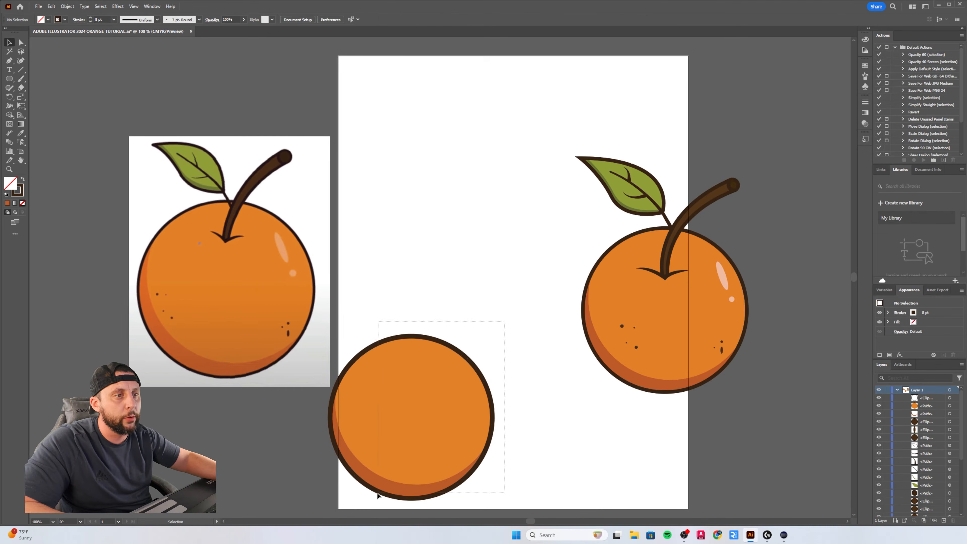
Group the outline, body and crescent shadow, and move the group up beside the finished orange
{"action": "left_click_drag", "start_coordinate": [378, 495], "coordinate": [378, 495]}
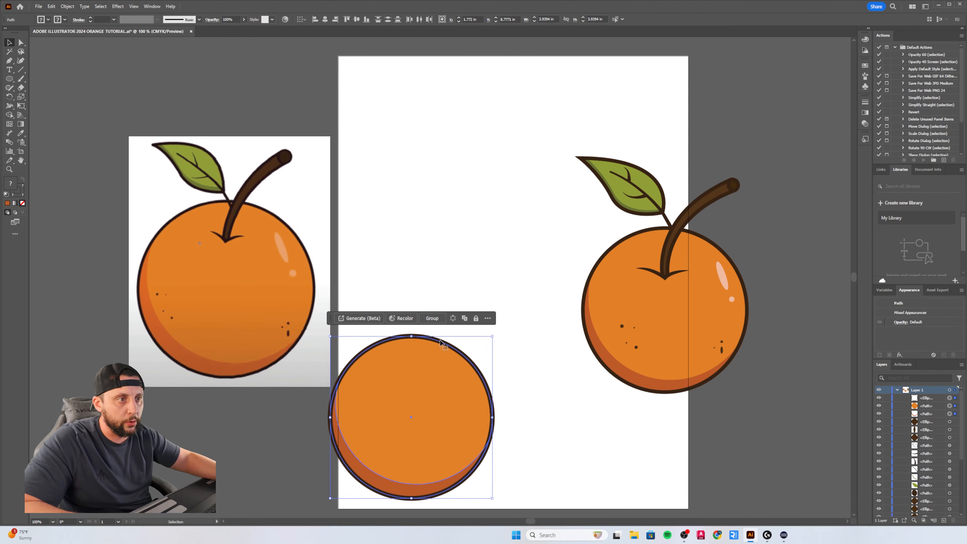
{"action": "left_click", "coordinate": [432, 318]}
{"action": "left_click_drag", "start_coordinate": [430, 394], "coordinate": [468, 258]}
{"action": "left_click", "coordinate": [569, 427]}
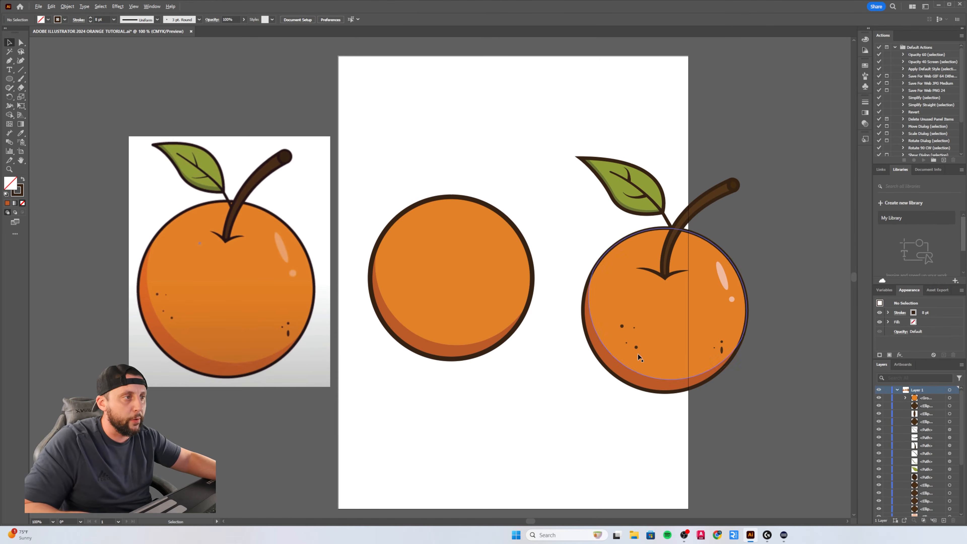
Examine the dark speckles and pale highlight shapes on the finished orange close up
{"action": "scroll", "coordinate": [638, 339], "scroll_direction": "up", "scroll_amount": 5}
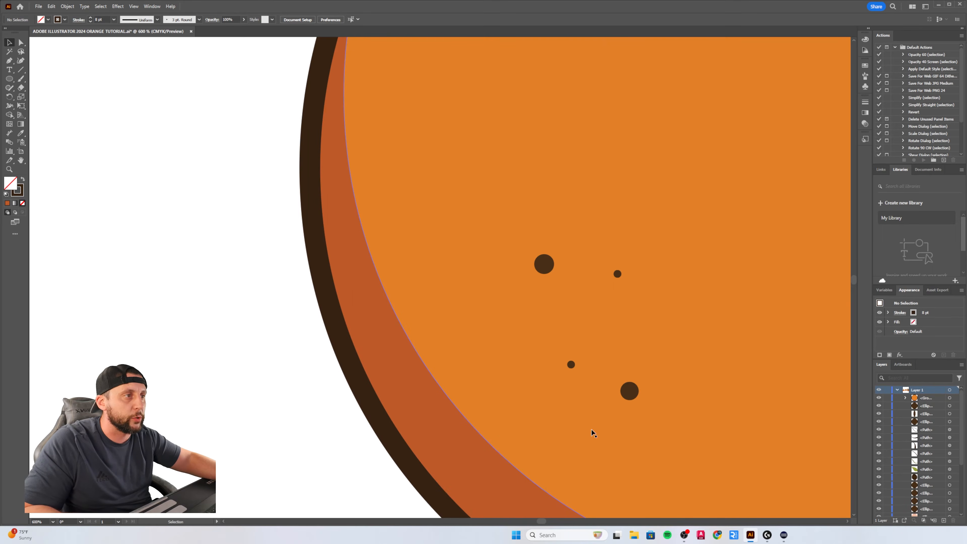
{"action": "scroll", "coordinate": [612, 373], "scroll_direction": "down", "scroll_amount": 5}
{"action": "scroll", "coordinate": [702, 376], "scroll_direction": "up", "scroll_amount": 5}
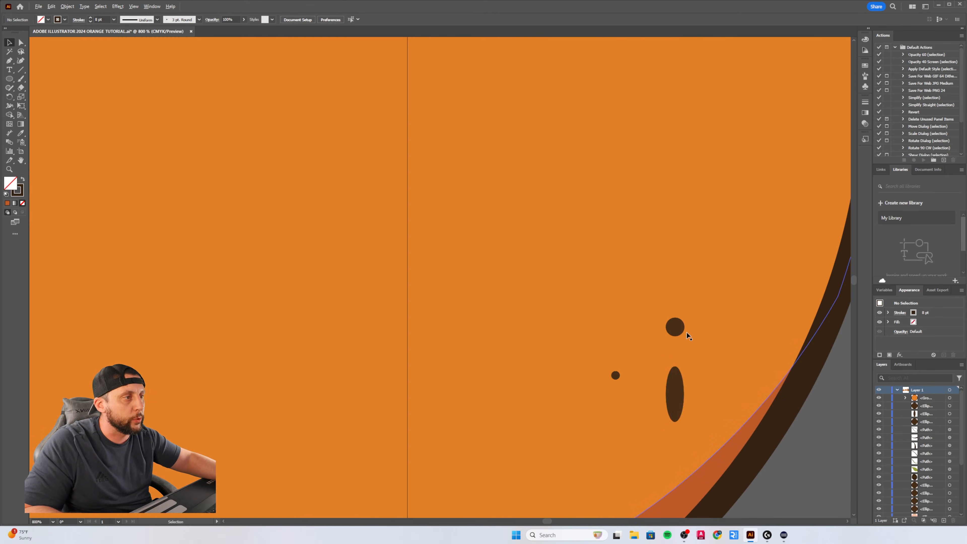
{"action": "scroll", "coordinate": [681, 393], "scroll_direction": "down", "scroll_amount": 3}
{"action": "scroll", "coordinate": [671, 240], "scroll_direction": "up", "scroll_amount": 3}
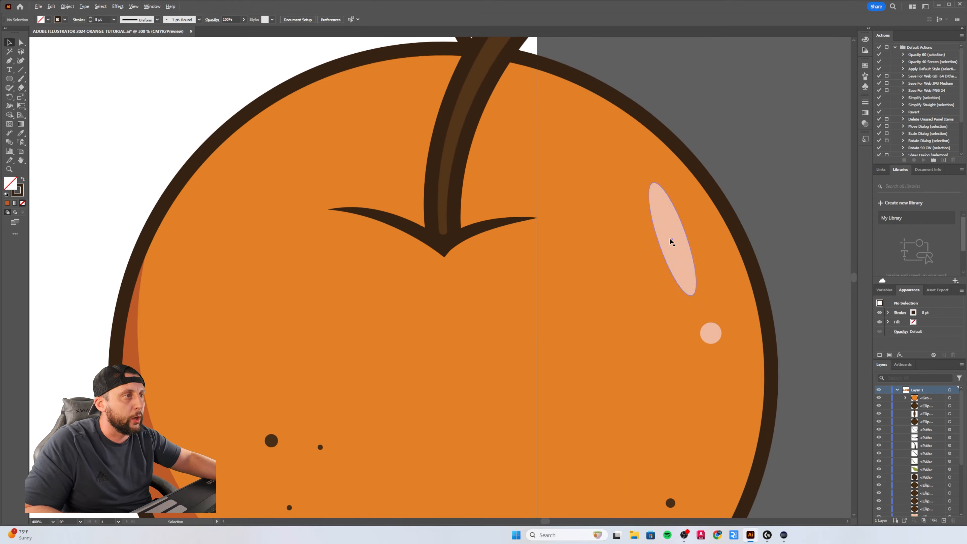
{"action": "scroll", "coordinate": [689, 290], "scroll_direction": "down", "scroll_amount": 4}
{"action": "scroll", "coordinate": [690, 350], "scroll_direction": "down", "scroll_amount": 4}
{"action": "scroll", "coordinate": [490, 277], "scroll_direction": "up", "scroll_amount": 3}
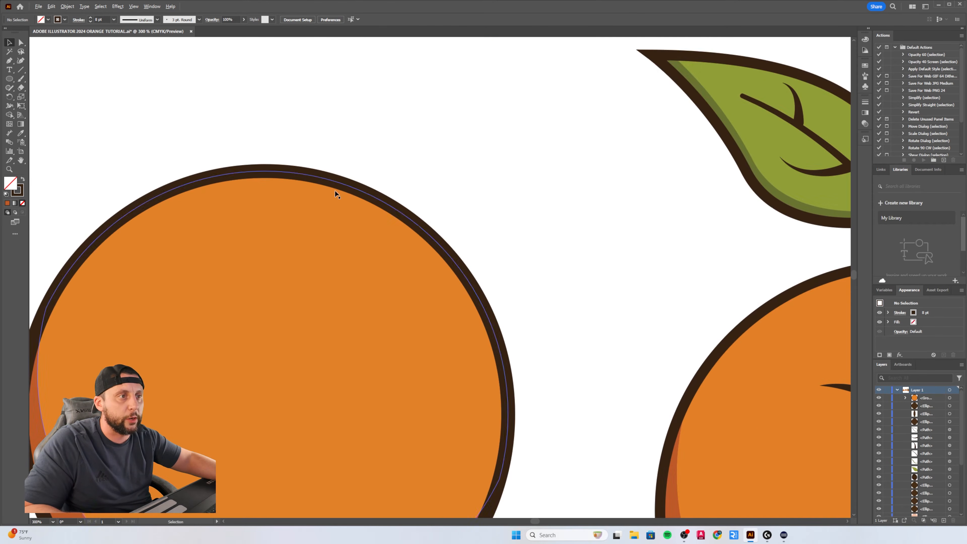
Draw a narrow upright ellipse about 0.16 by 0.54 in above the new orange, with a dark brown fill and no stroke
{"action": "key", "text": "l"}
{"action": "left_click_drag", "start_coordinate": [417, 128], "coordinate": [438, 195]}
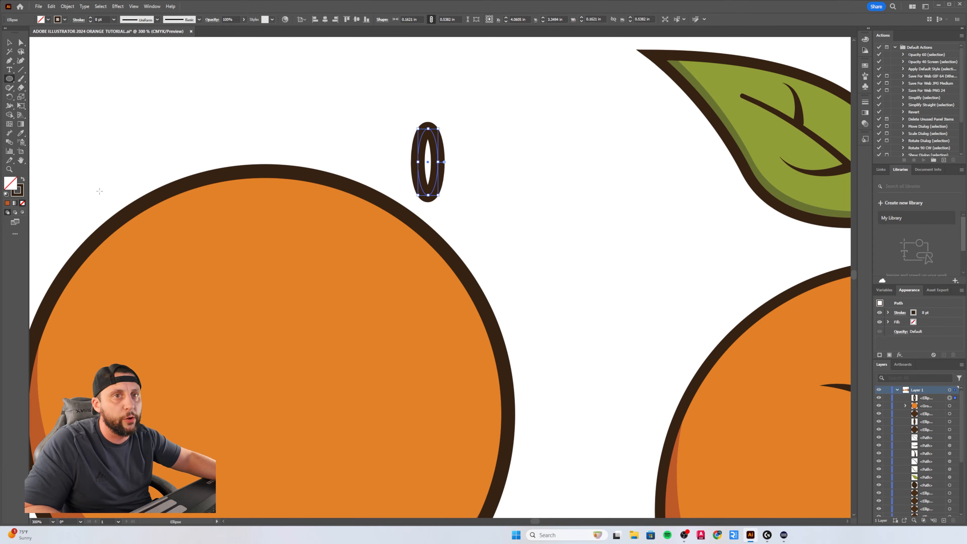
{"action": "left_click", "coordinate": [23, 179]}
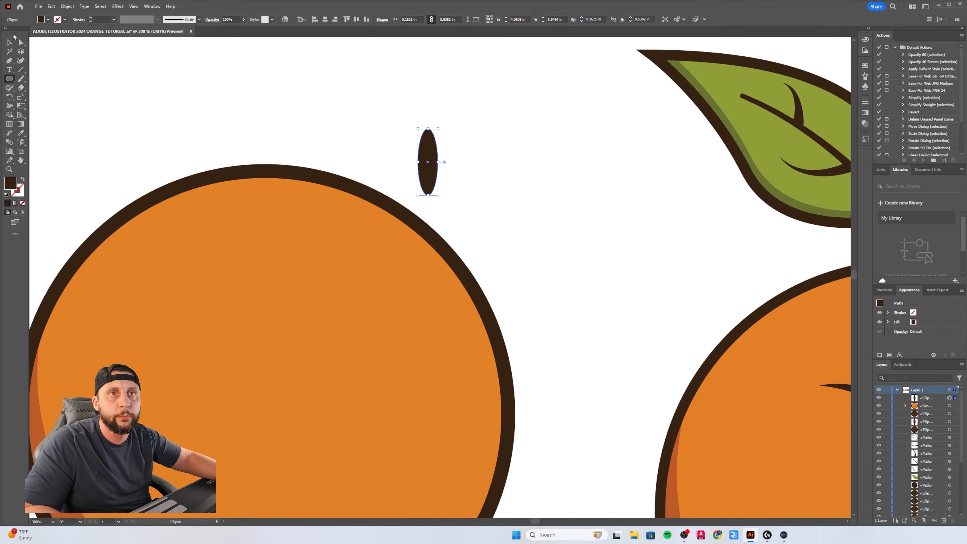
{"action": "key", "text": "v"}
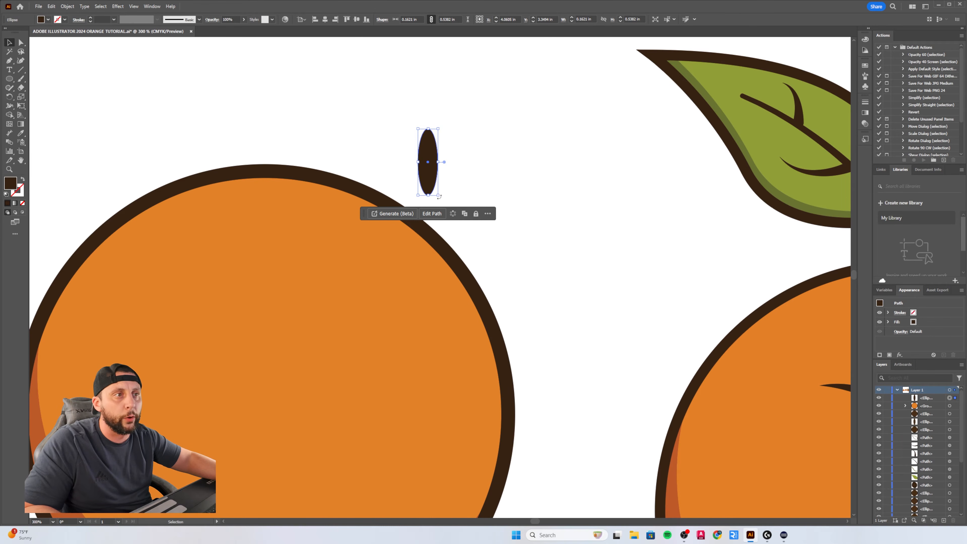
Place the narrow ellipse on the new orange's upper-right area, lengthened to about 0.71 in and tilted to follow the outline's curve
{"action": "scroll", "coordinate": [439, 196], "scroll_direction": "down", "scroll_amount": 3}
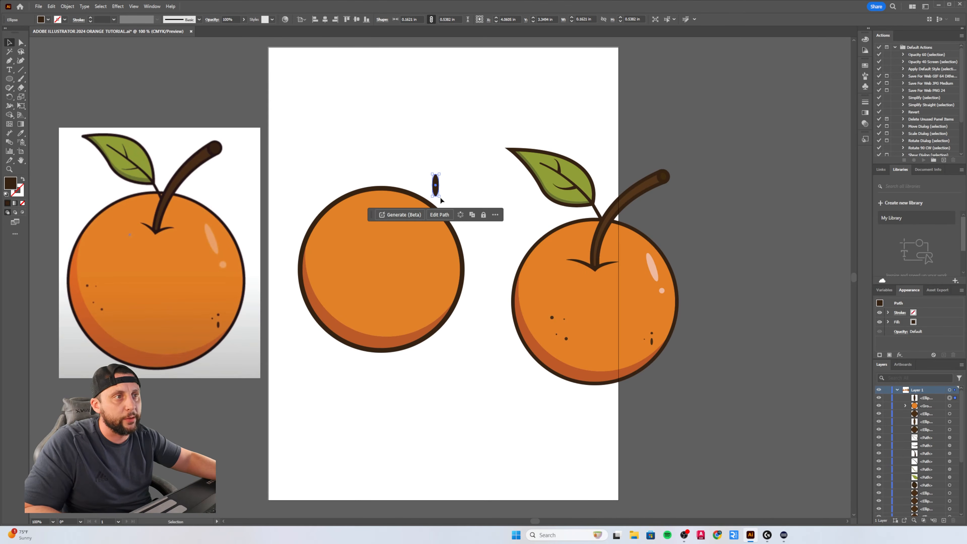
{"action": "scroll", "coordinate": [440, 199], "scroll_direction": "up", "scroll_amount": 4}
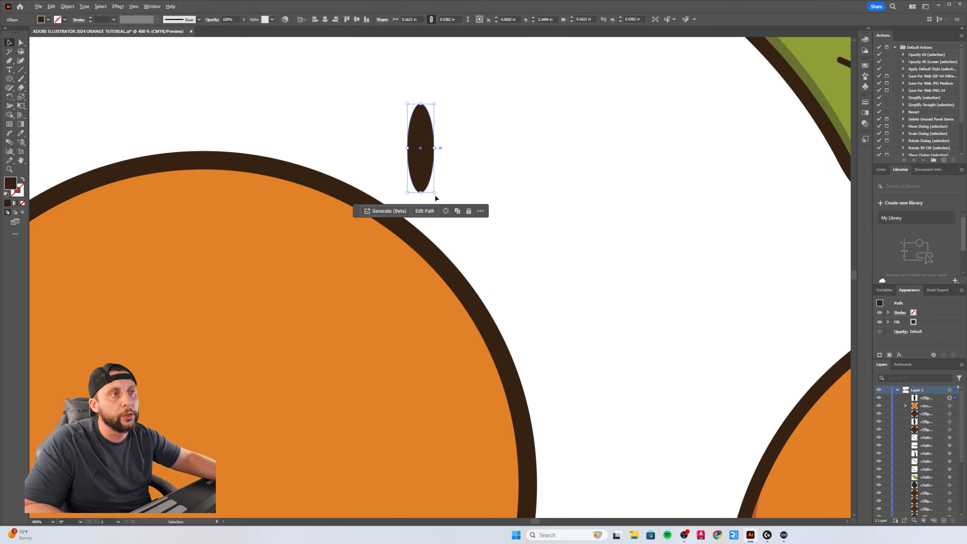
{"action": "left_click_drag", "start_coordinate": [435, 194], "coordinate": [460, 266]}
{"action": "scroll", "coordinate": [496, 216], "scroll_direction": "down", "scroll_amount": 4}
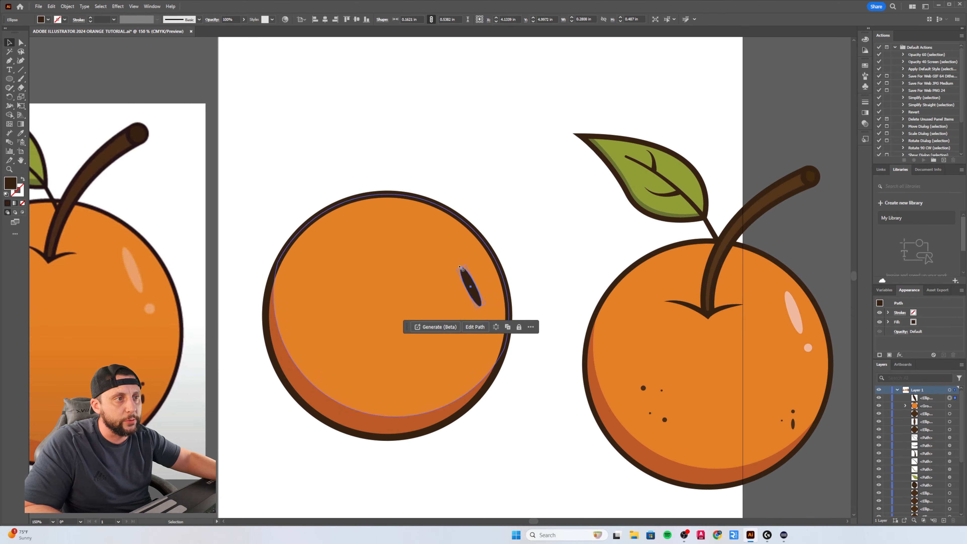
{"action": "scroll", "coordinate": [488, 308], "scroll_direction": "up", "scroll_amount": 3}
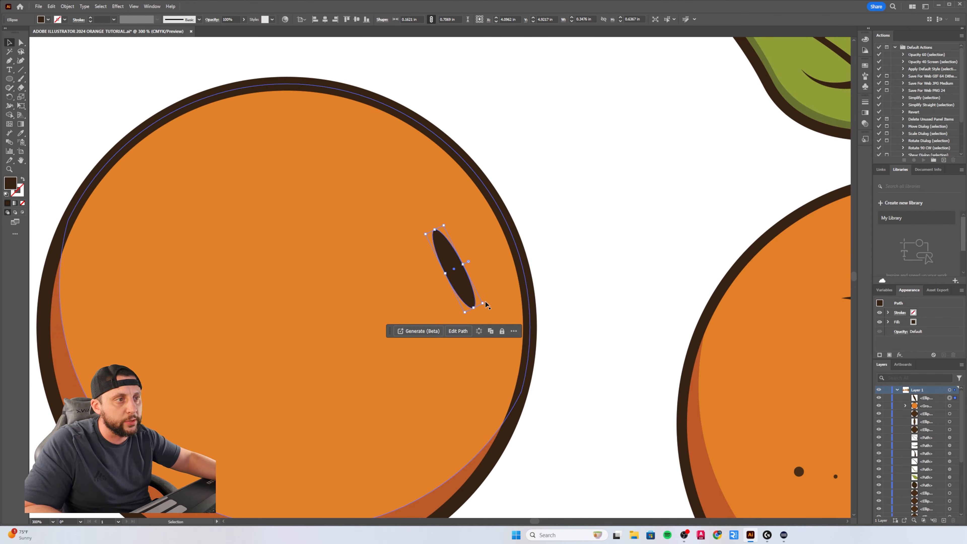
{"action": "left_click_drag", "start_coordinate": [485, 304], "coordinate": [471, 279]}
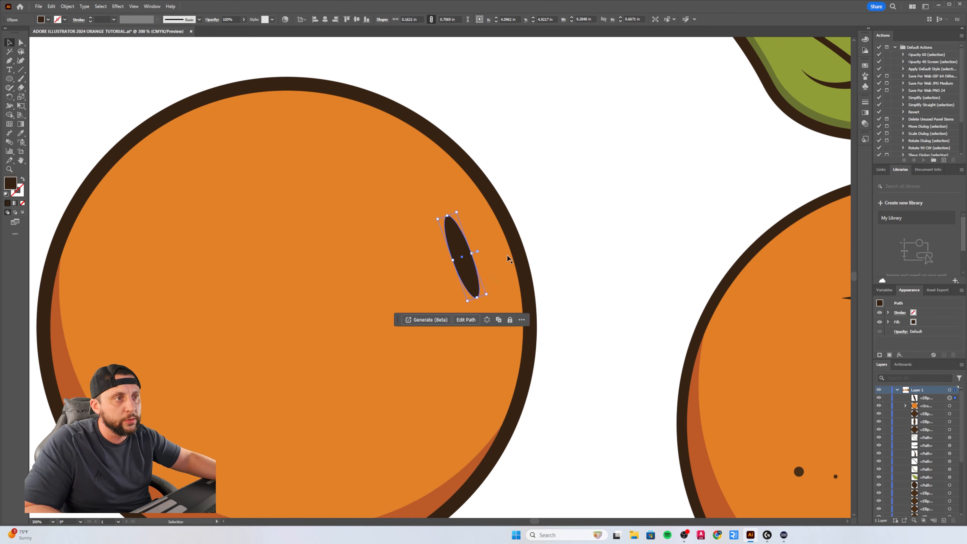
Recolor the tilted ellipse on the new orange with the pale pink of the finished orange's highlight, sampled with the Eyedropper
{"action": "left_click", "coordinate": [531, 222]}
{"action": "left_click", "coordinate": [461, 256]}
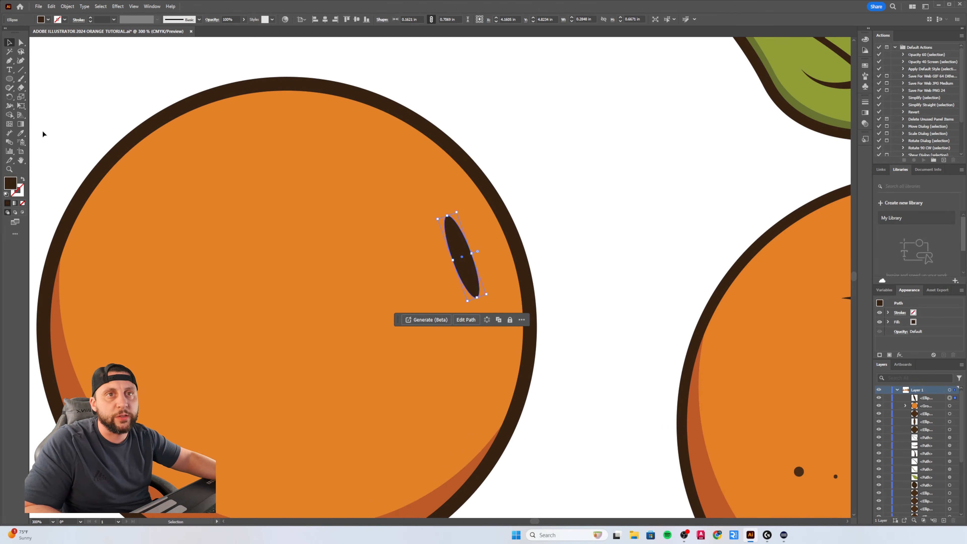
{"action": "left_click", "coordinate": [21, 133]}
{"action": "scroll", "coordinate": [452, 178], "scroll_direction": "down", "scroll_amount": 2}
{"action": "scroll", "coordinate": [823, 254], "scroll_direction": "up", "scroll_amount": 1}
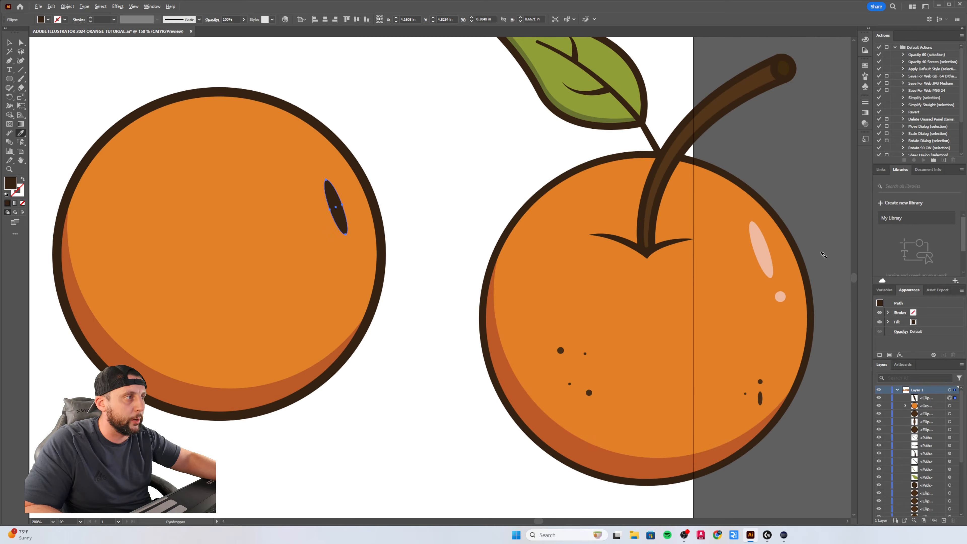
{"action": "left_click", "coordinate": [767, 251]}
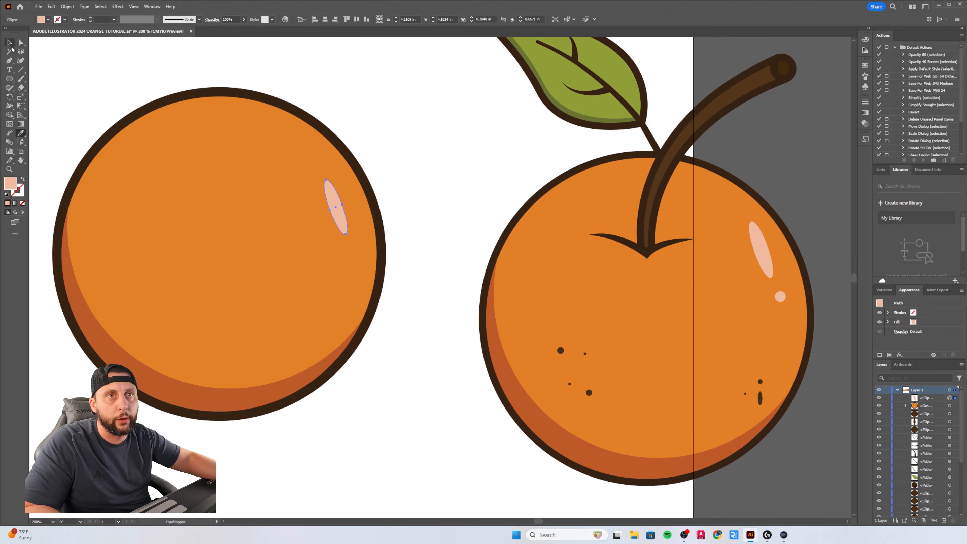
{"action": "left_click", "coordinate": [10, 43]}
{"action": "left_click", "coordinate": [82, 67]}
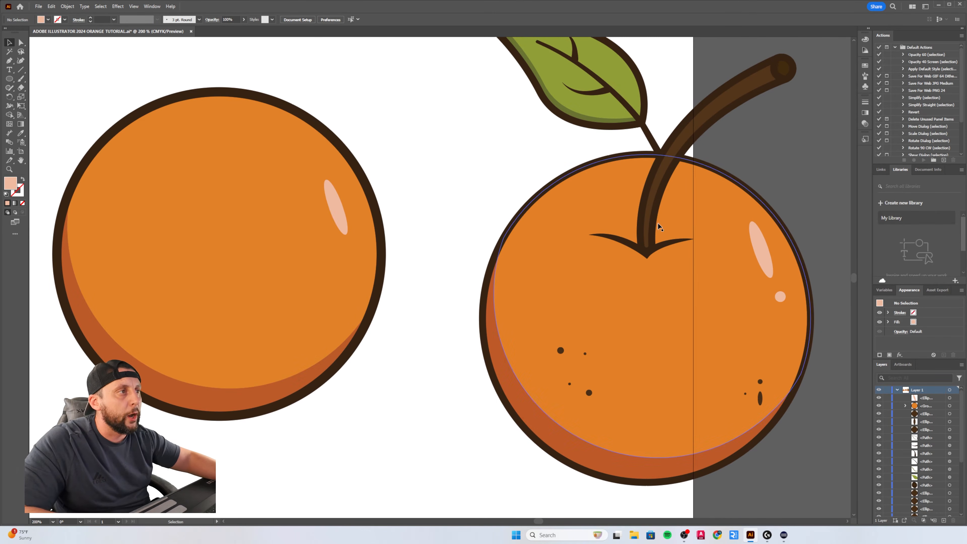
Draw a curved stem path about 1.87 by 1.81 in with the Pen tool, from the new orange's upper centre outward to its upper right
{"action": "left_click", "coordinate": [713, 126]}
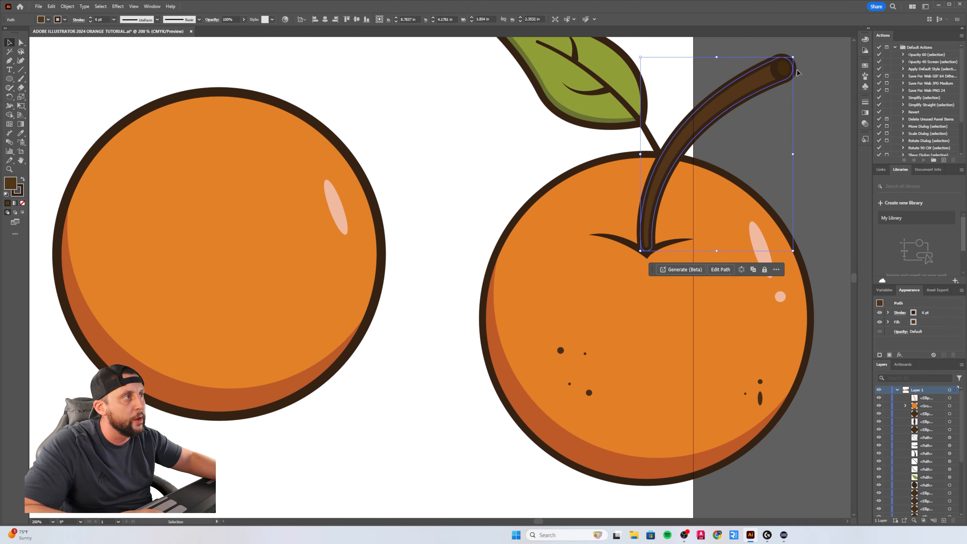
{"action": "left_click", "coordinate": [811, 118]}
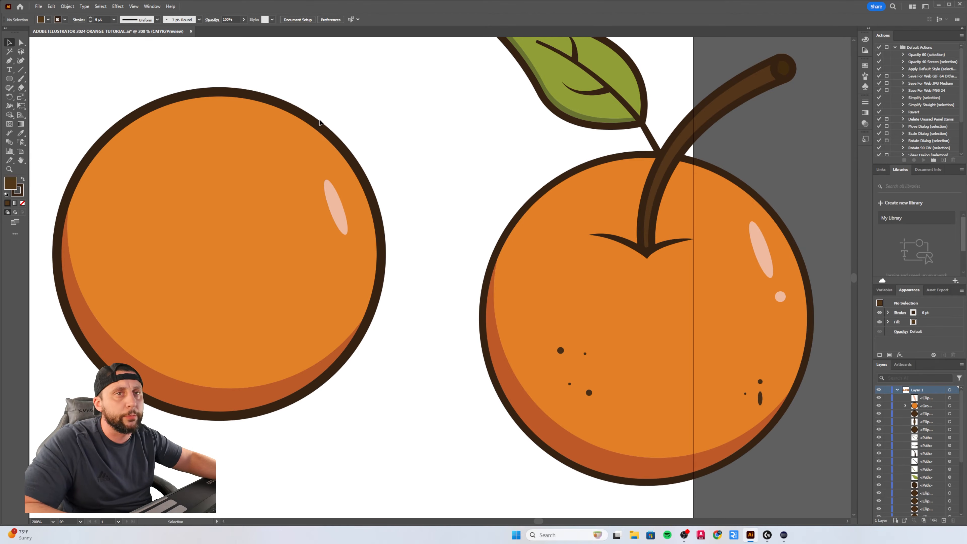
{"action": "left_click", "coordinate": [10, 61]}
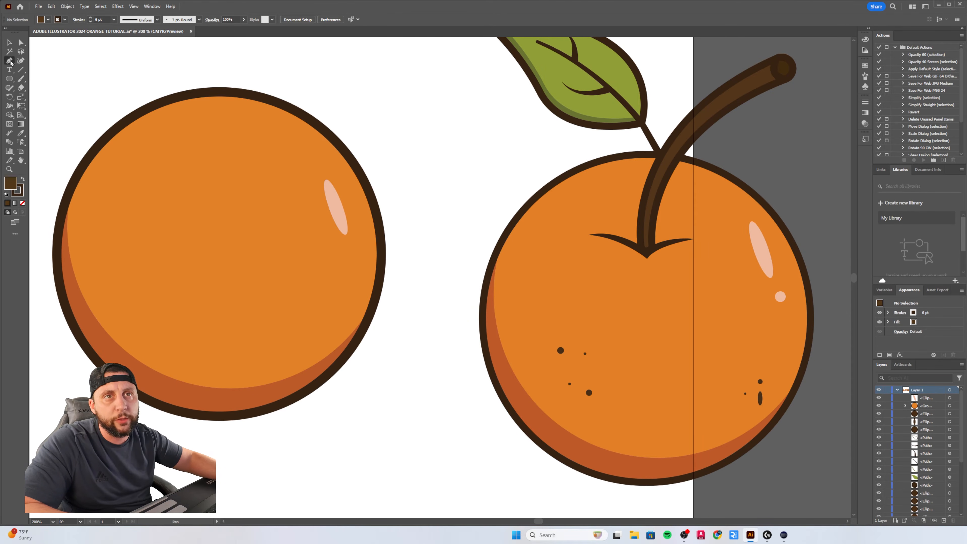
{"action": "left_click", "coordinate": [219, 207]}
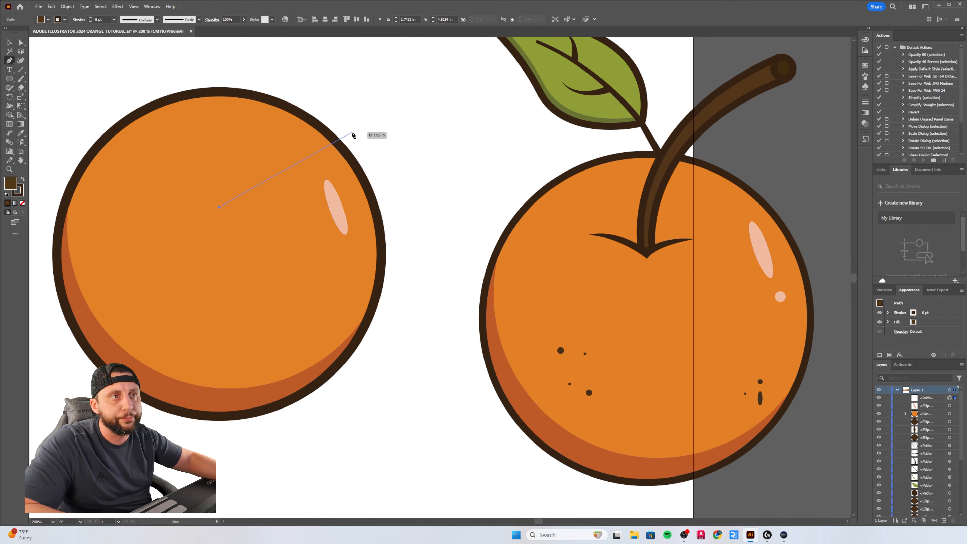
{"action": "scroll", "coordinate": [360, 135], "scroll_direction": "down", "scroll_amount": 1}
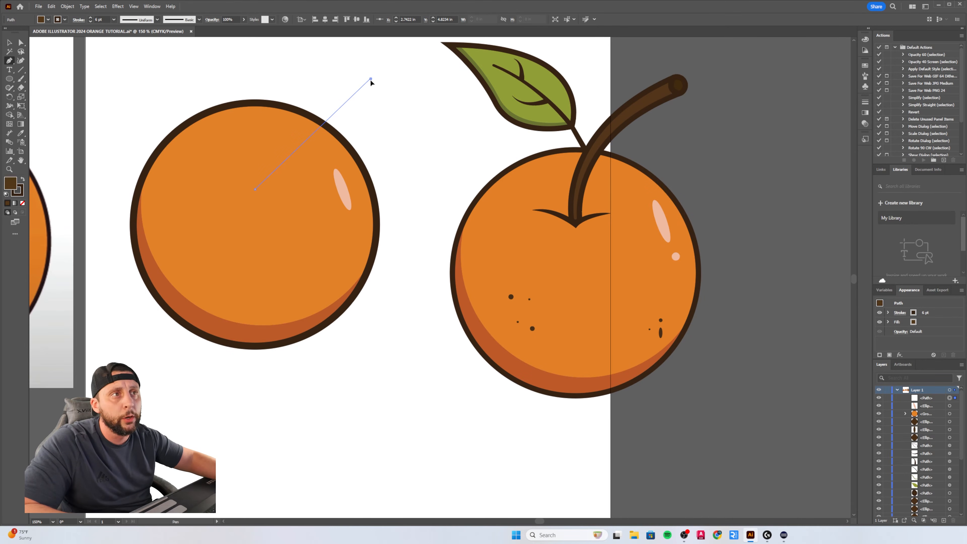
{"action": "left_click_drag", "start_coordinate": [370, 79], "coordinate": [546, 111]}
{"action": "left_click_drag", "start_coordinate": [552, 103], "coordinate": [468, 170]}
{"action": "key", "text": "v"}
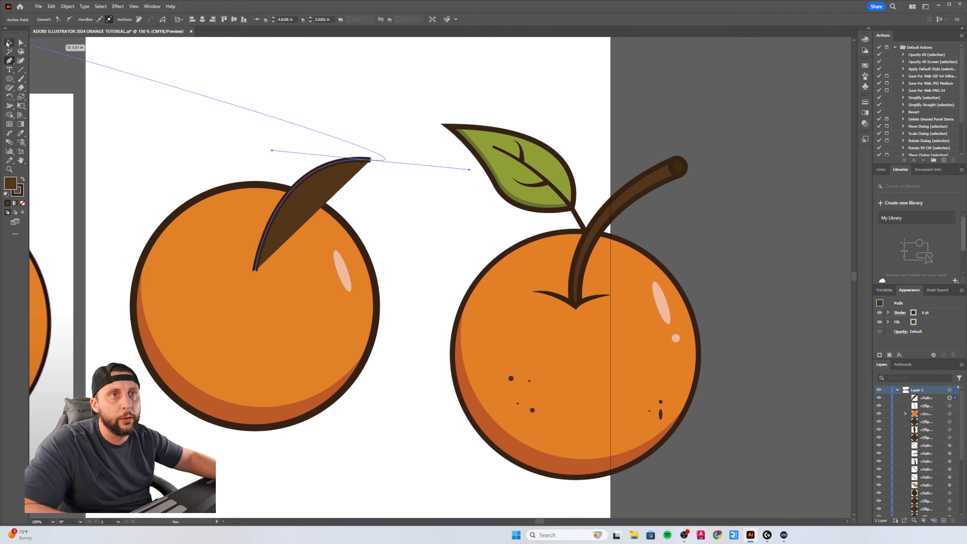
{"action": "left_click", "coordinate": [205, 101]}
Remove the fill from the curved stem path, keeping only its dark brown stroke
{"action": "left_click", "coordinate": [313, 177]}
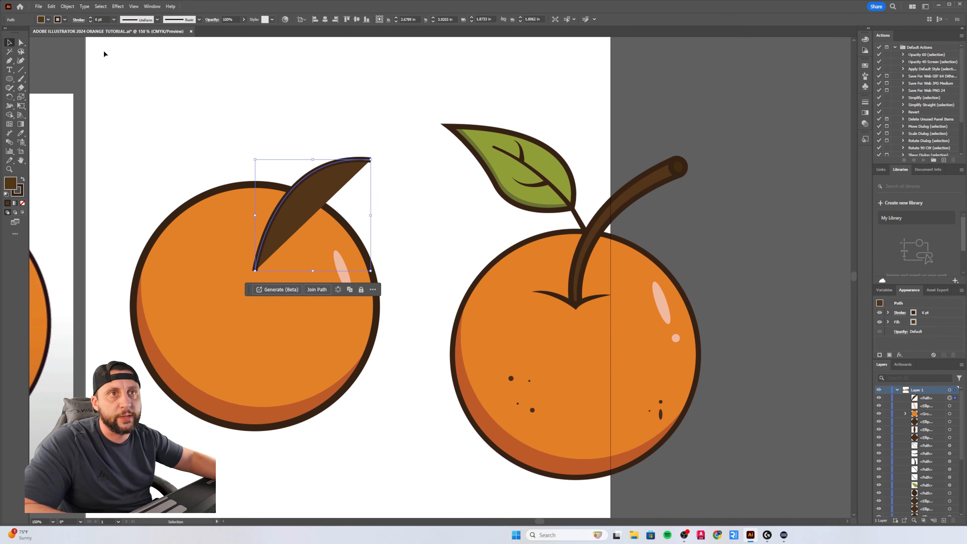
{"action": "left_click", "coordinate": [47, 20]}
{"action": "left_click", "coordinate": [10, 34]}
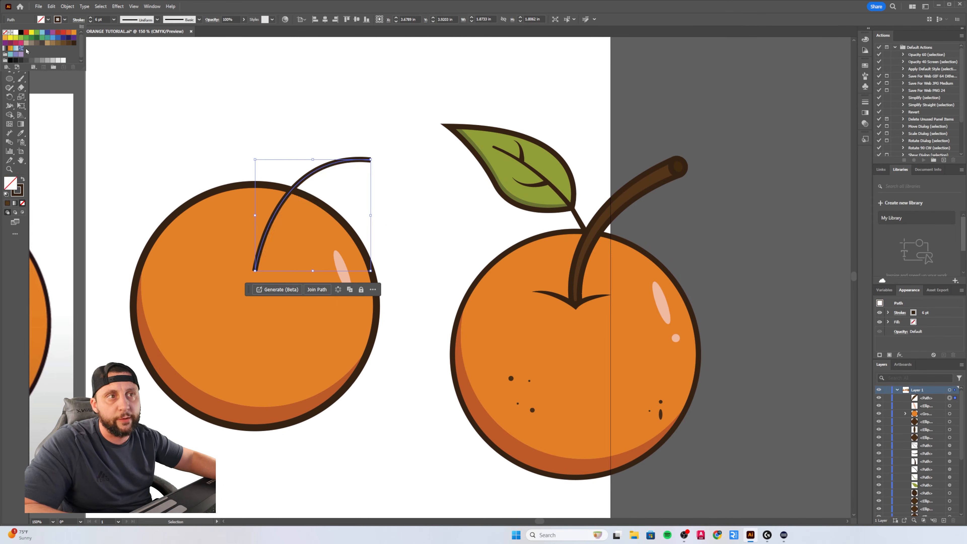
{"action": "left_click", "coordinate": [261, 92]}
{"action": "left_click", "coordinate": [260, 91]}
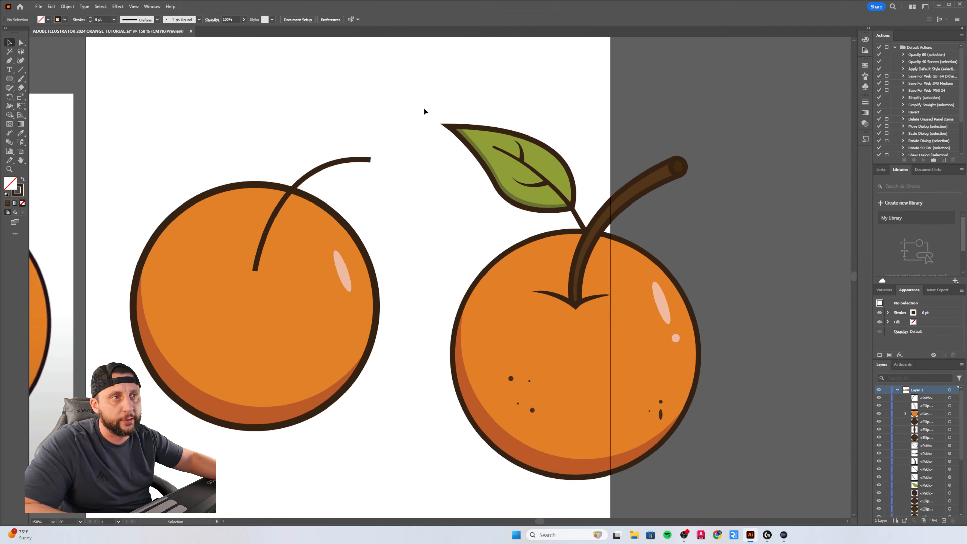
Set the stem path's stroke weight to 8 pt and give it round caps
{"action": "left_click", "coordinate": [363, 160]}
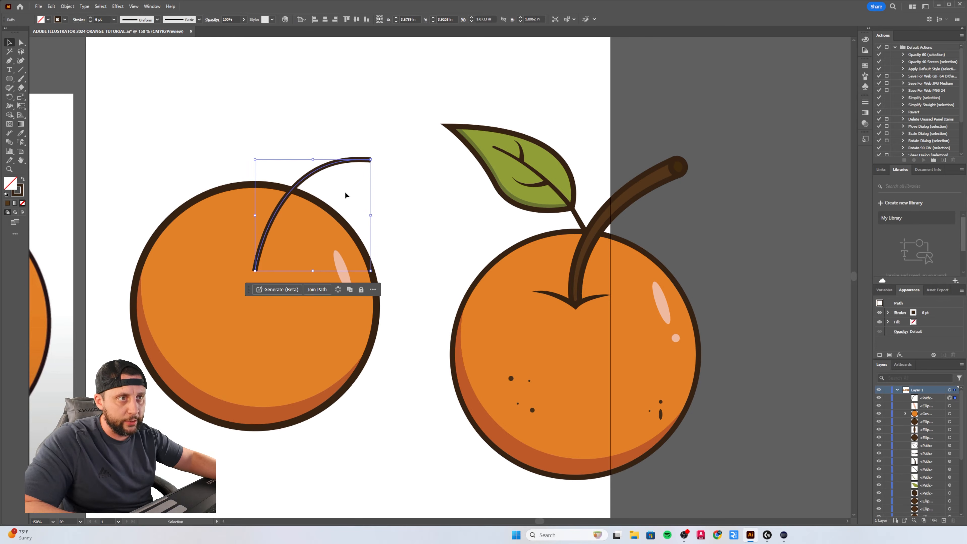
{"action": "scroll", "coordinate": [370, 162], "scroll_direction": "up", "scroll_amount": 4, "text": "alt"}
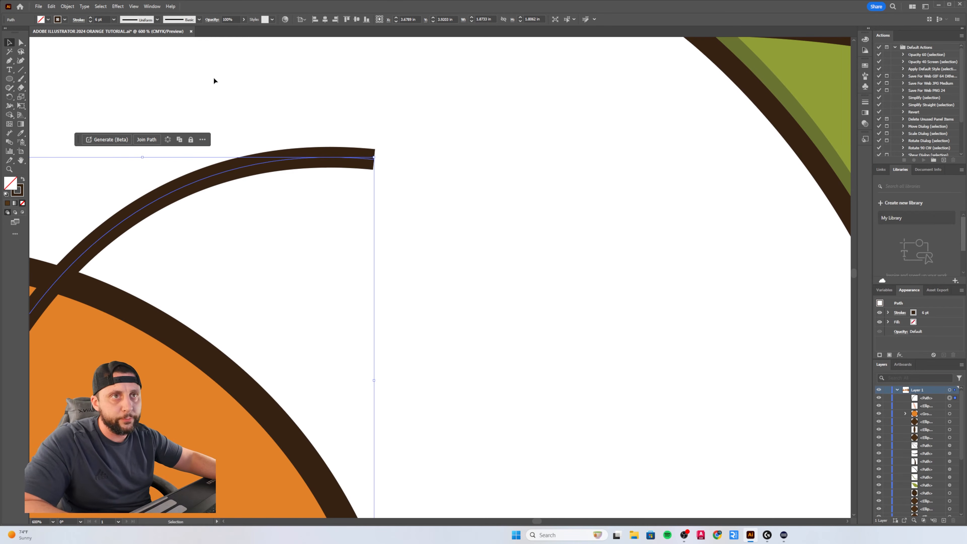
{"action": "left_click", "coordinate": [90, 17]}
{"action": "left_click", "coordinate": [90, 18]}
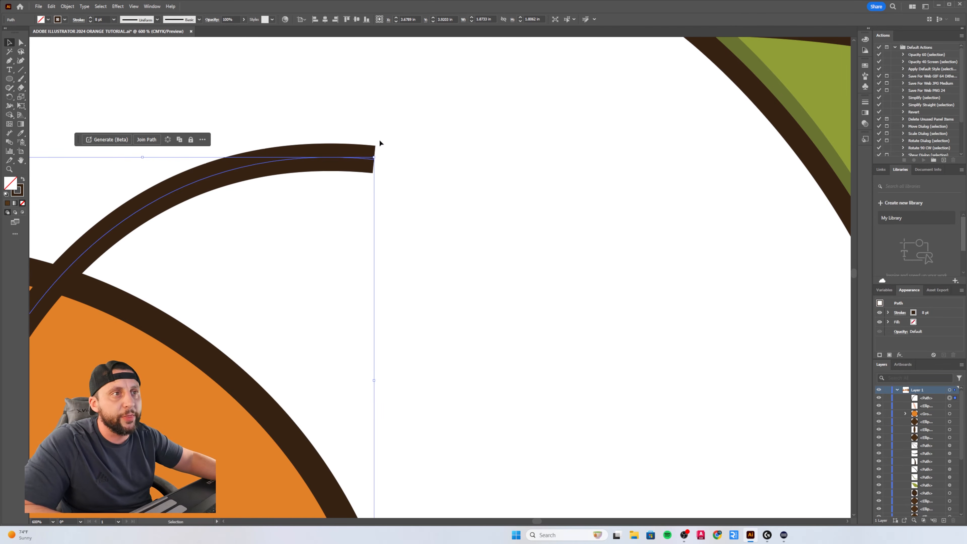
{"action": "left_click", "coordinate": [79, 19]}
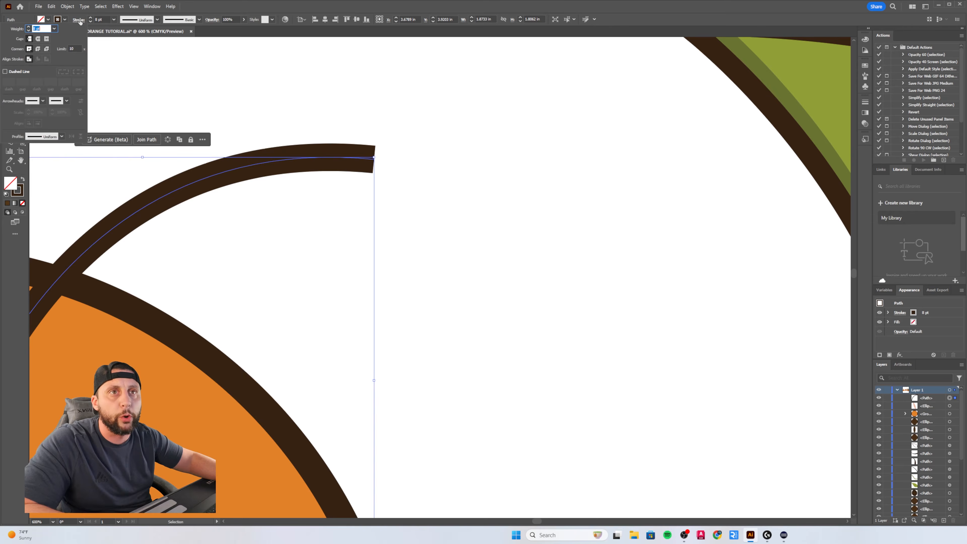
{"action": "left_click", "coordinate": [38, 39]}
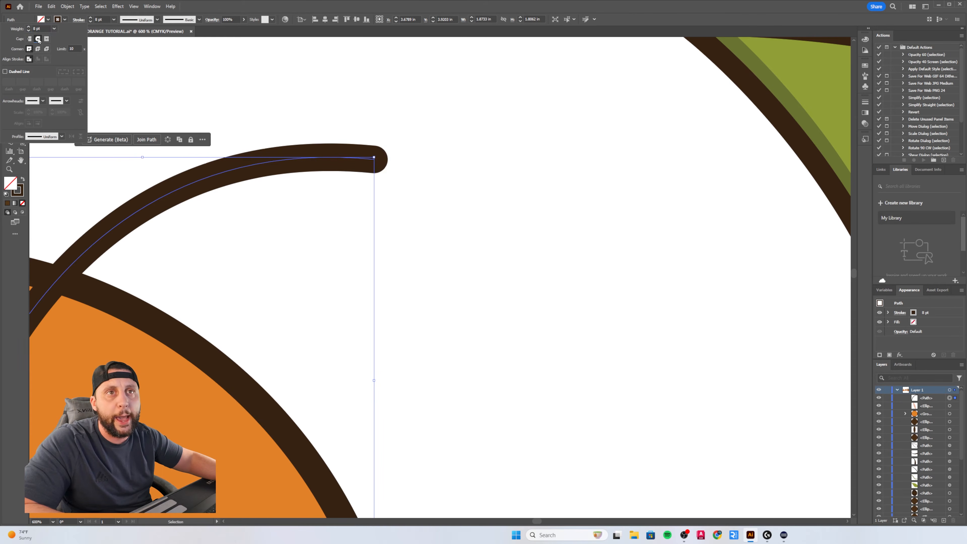
{"action": "left_click", "coordinate": [450, 177]}
{"action": "scroll", "coordinate": [426, 191], "scroll_direction": "down", "scroll_amount": 2}
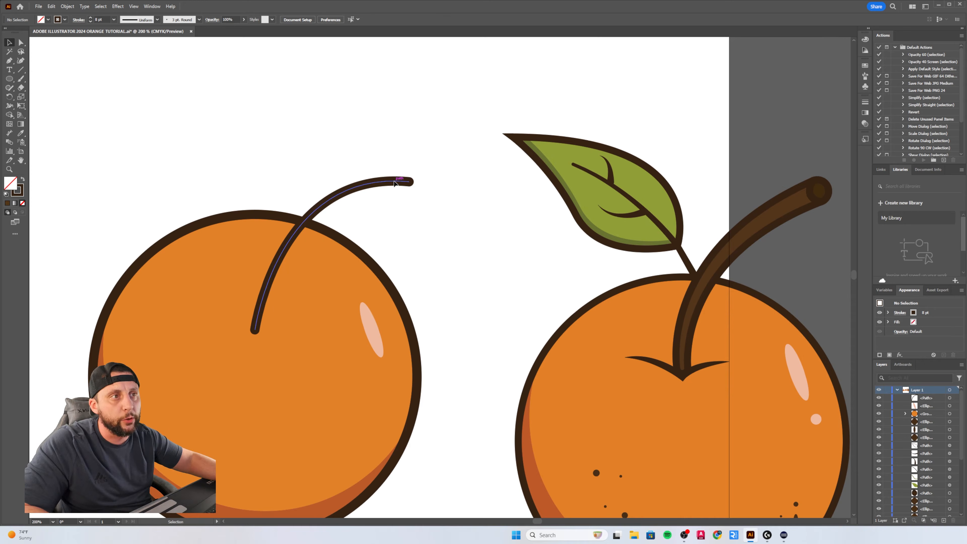
Widen the stem's outer end to about 22 pt with the Width tool, so it tapers toward the orange
{"action": "left_click", "coordinate": [394, 183]}
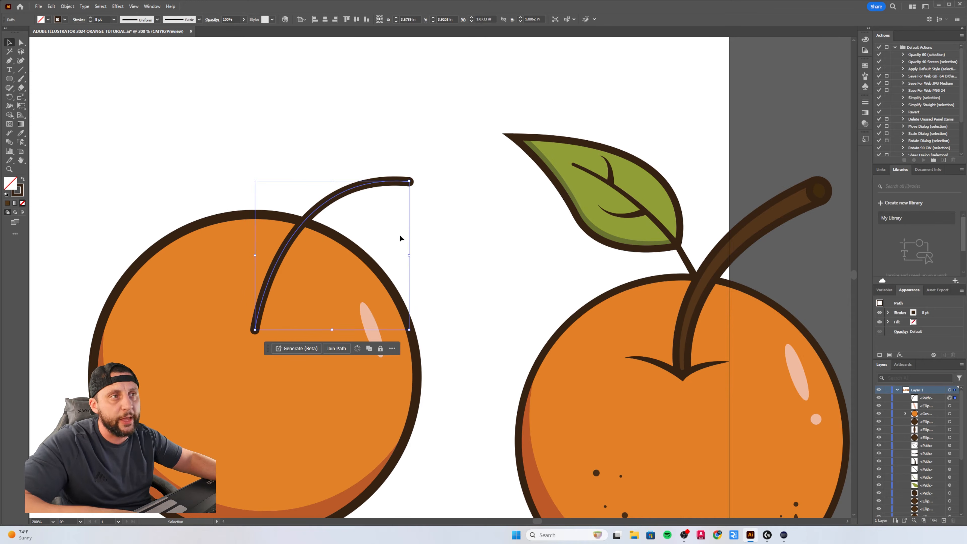
{"action": "left_click", "coordinate": [9, 107]}
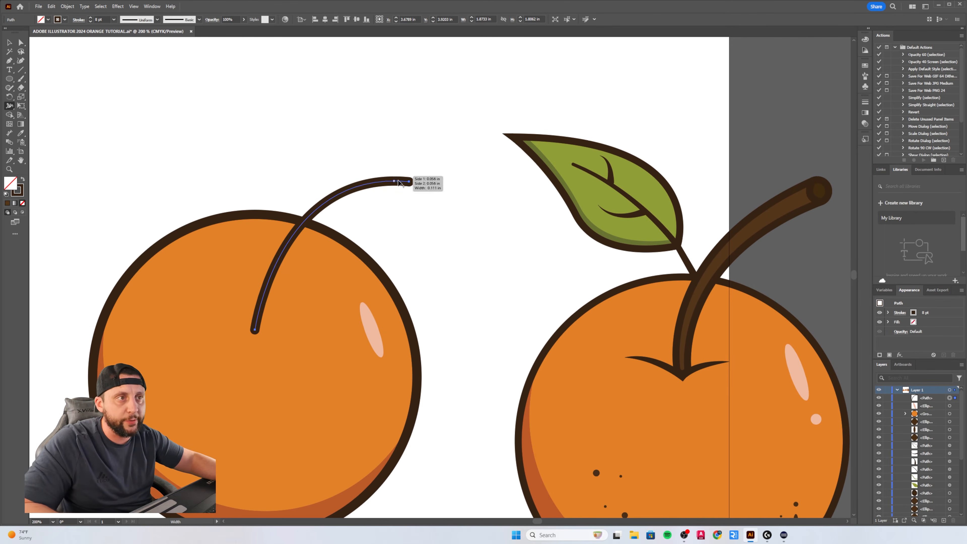
{"action": "scroll", "coordinate": [409, 185], "scroll_direction": "up", "scroll_amount": 5}
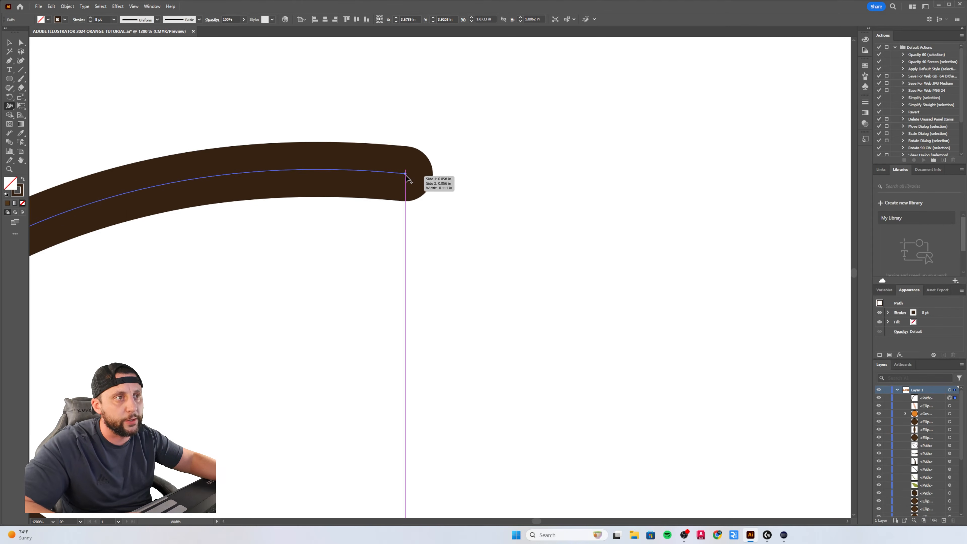
{"action": "left_click_drag", "start_coordinate": [406, 174], "coordinate": [412, 262]}
{"action": "scroll", "coordinate": [412, 262], "scroll_direction": "down", "scroll_amount": 6}
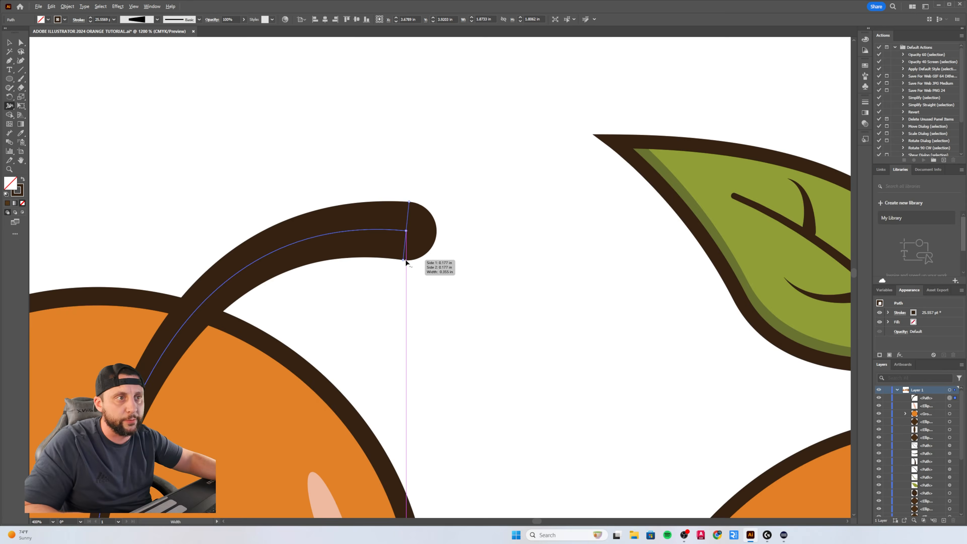
{"action": "scroll", "coordinate": [419, 286], "scroll_direction": "up", "scroll_amount": 4}
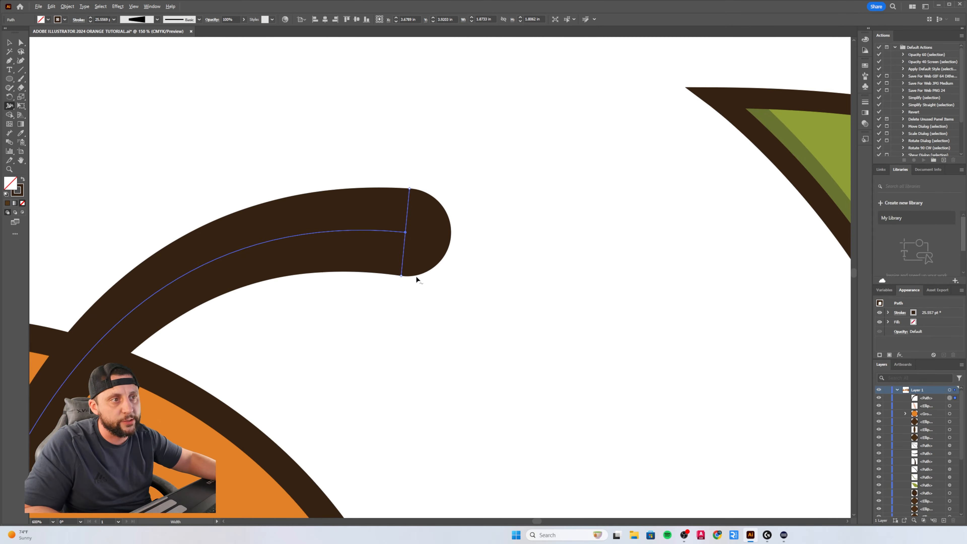
{"action": "left_click_drag", "start_coordinate": [401, 276], "coordinate": [403, 265]}
{"action": "scroll", "coordinate": [424, 291], "scroll_direction": "down", "scroll_amount": 3}
{"action": "scroll", "coordinate": [270, 420], "scroll_direction": "up", "scroll_amount": 3}
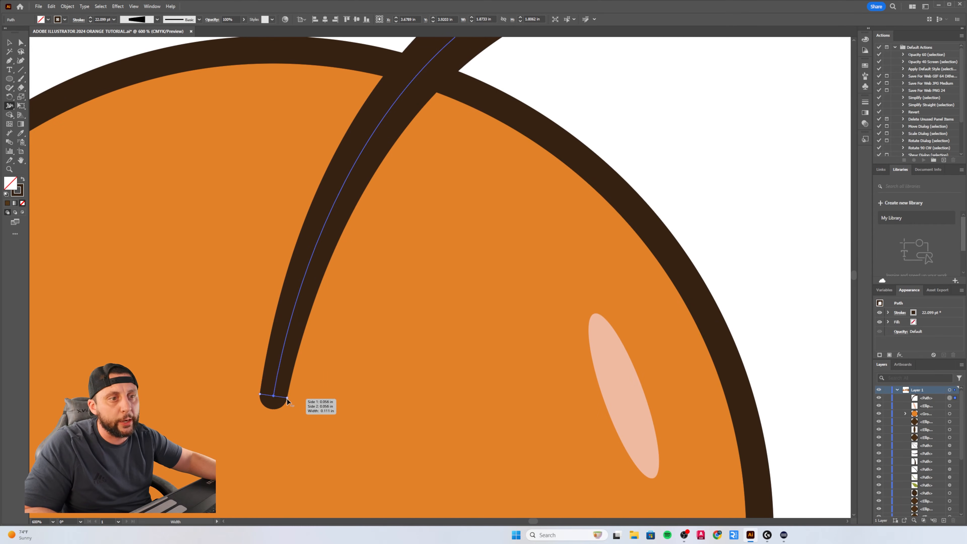
Slightly widen the stem's lower end on the orange with the Width tool
{"action": "left_click_drag", "start_coordinate": [287, 400], "coordinate": [297, 403]}
{"action": "scroll", "coordinate": [403, 354], "scroll_direction": "down", "scroll_amount": 2}
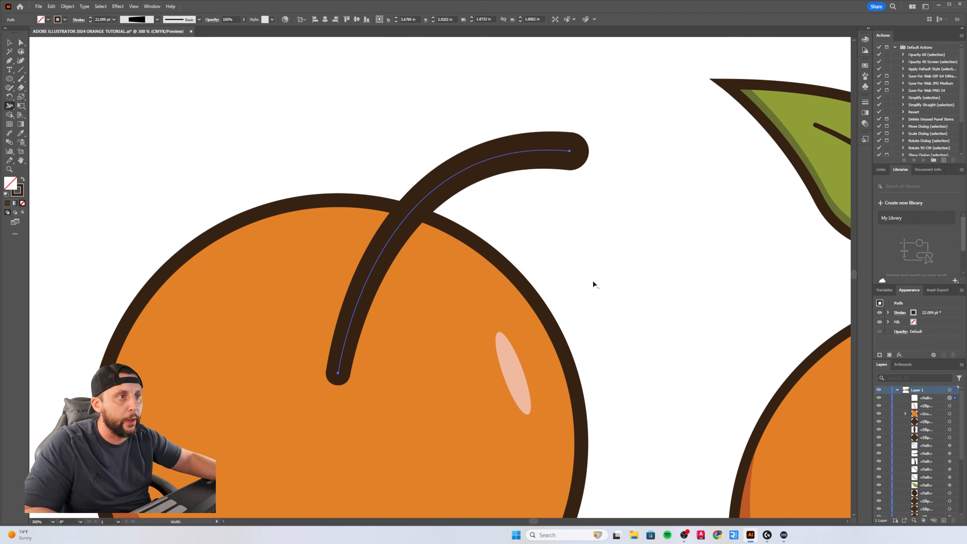
{"action": "left_click", "coordinate": [10, 42]}
{"action": "left_click", "coordinate": [116, 100]}
{"action": "scroll", "coordinate": [430, 222], "scroll_direction": "down", "scroll_amount": 3}
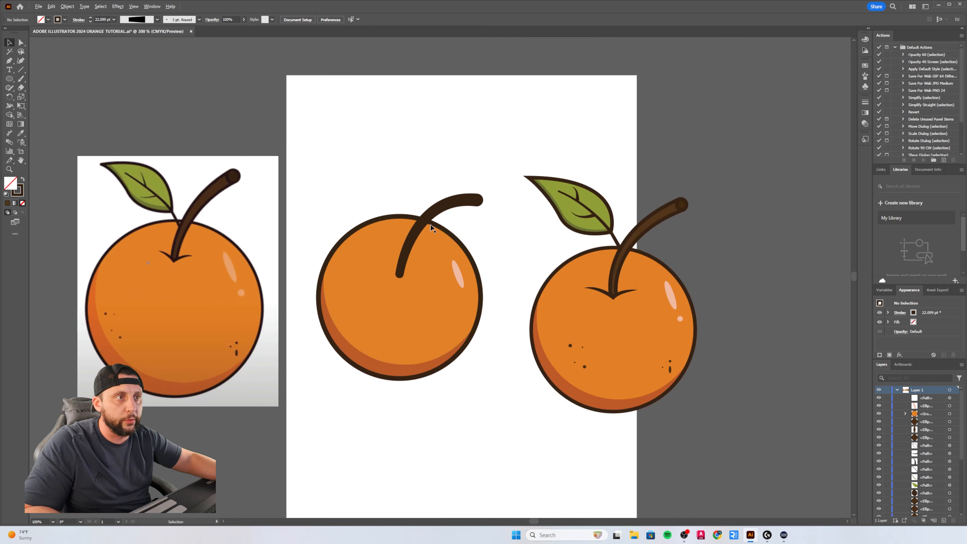
{"action": "scroll", "coordinate": [441, 246], "scroll_direction": "up", "scroll_amount": 1}
Expand the appearance of the new orange's stem so the stroke becomes a filled shape
{"action": "left_click", "coordinate": [489, 178]}
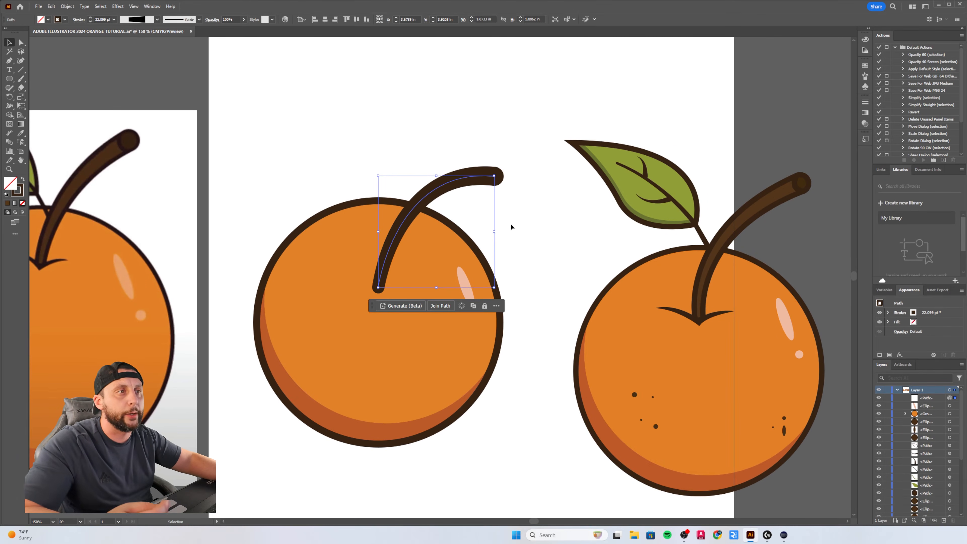
{"action": "left_click", "coordinate": [517, 218]}
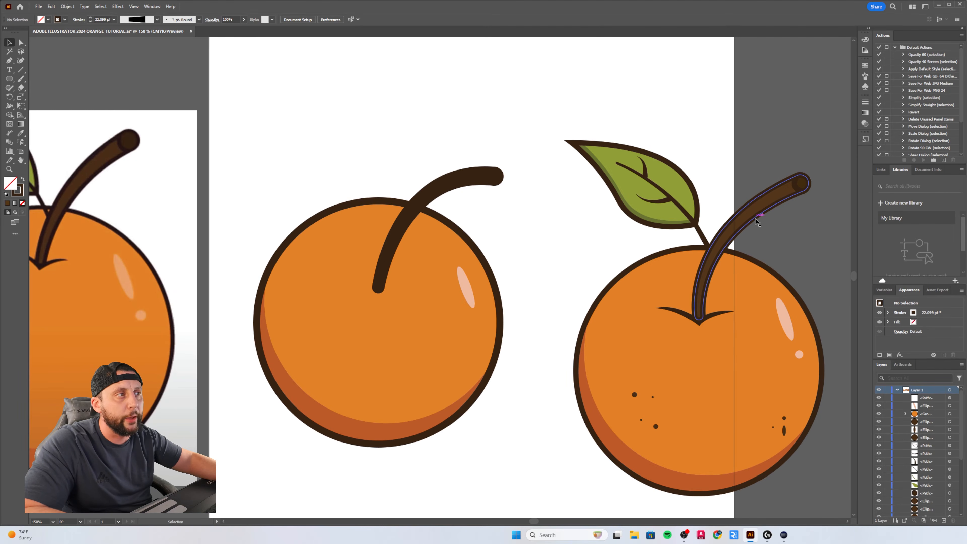
{"action": "left_click_drag", "start_coordinate": [452, 157], "coordinate": [447, 155]}
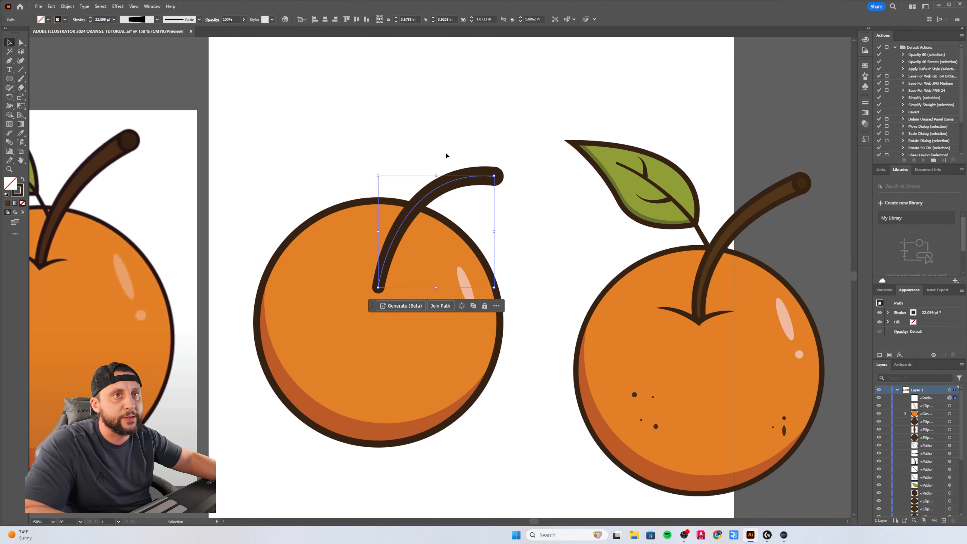
{"action": "left_click", "coordinate": [68, 7]}
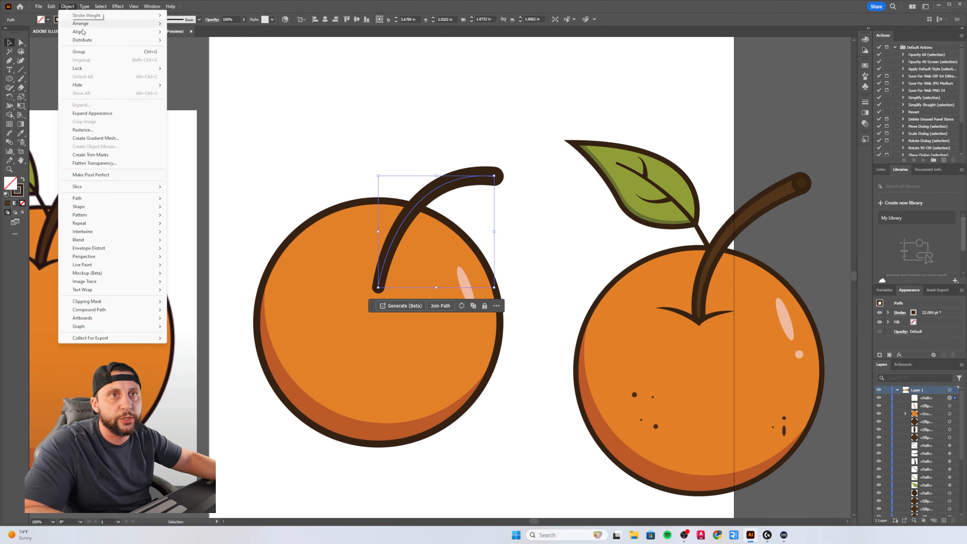
{"action": "left_click", "coordinate": [109, 115]}
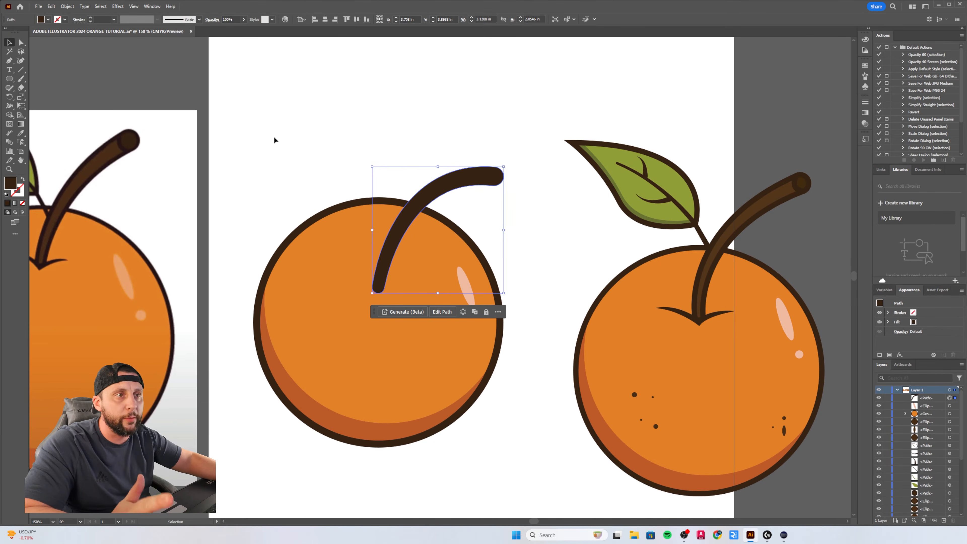
Add a 1 pt dark brown stroke to the expanded stem shape
{"action": "left_click", "coordinate": [65, 20]}
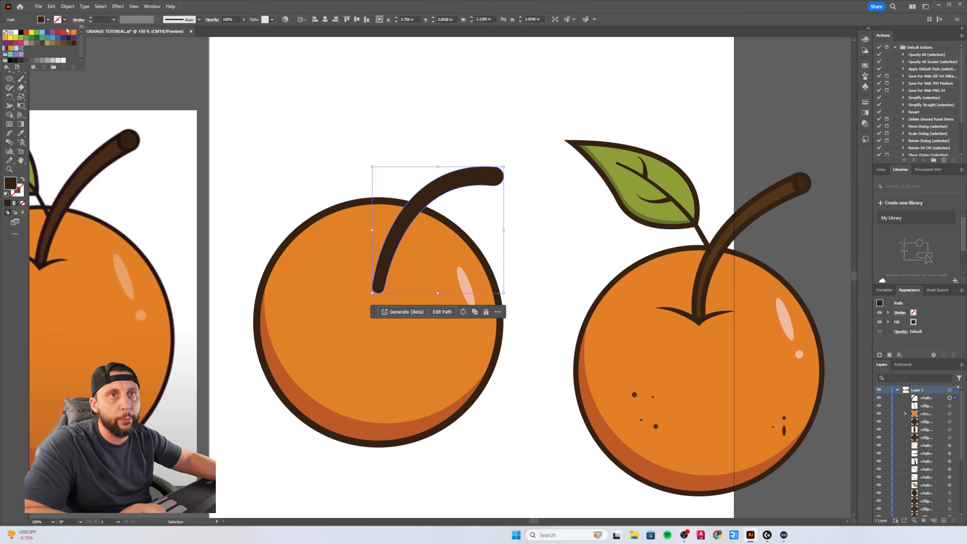
{"action": "left_click", "coordinate": [73, 42]}
{"action": "left_click", "coordinate": [48, 20]}
{"action": "left_click", "coordinate": [326, 144]}
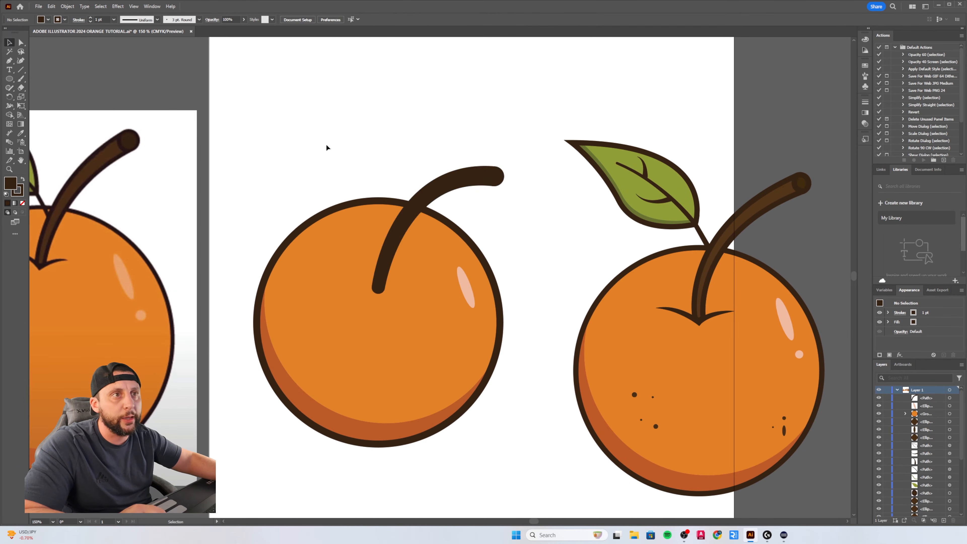
Fill the new orange's stem with the medium brown sampled from the reference image's stem using the Eyedropper
{"action": "left_click", "coordinate": [427, 194]}
{"action": "left_click", "coordinate": [20, 134]}
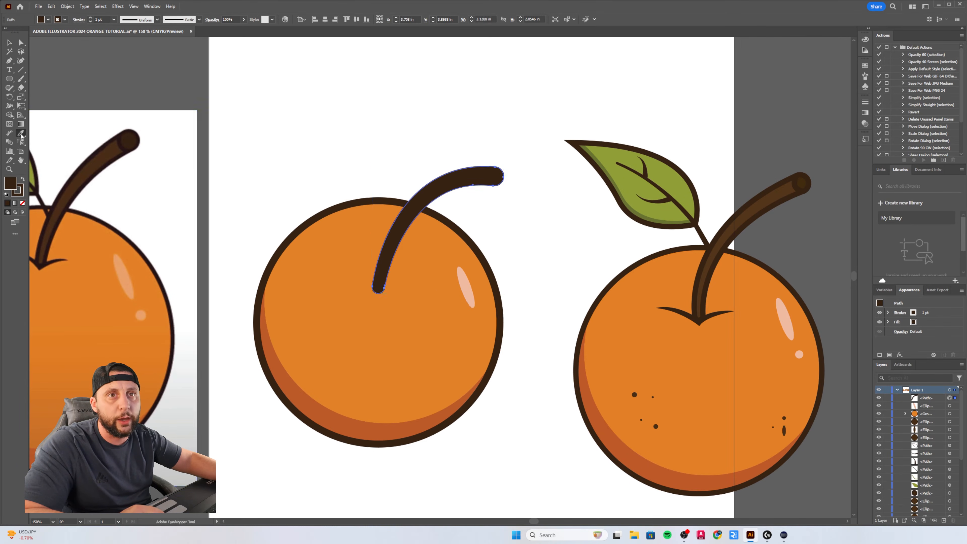
{"action": "left_click", "coordinate": [85, 170]}
{"action": "left_click", "coordinate": [8, 43]}
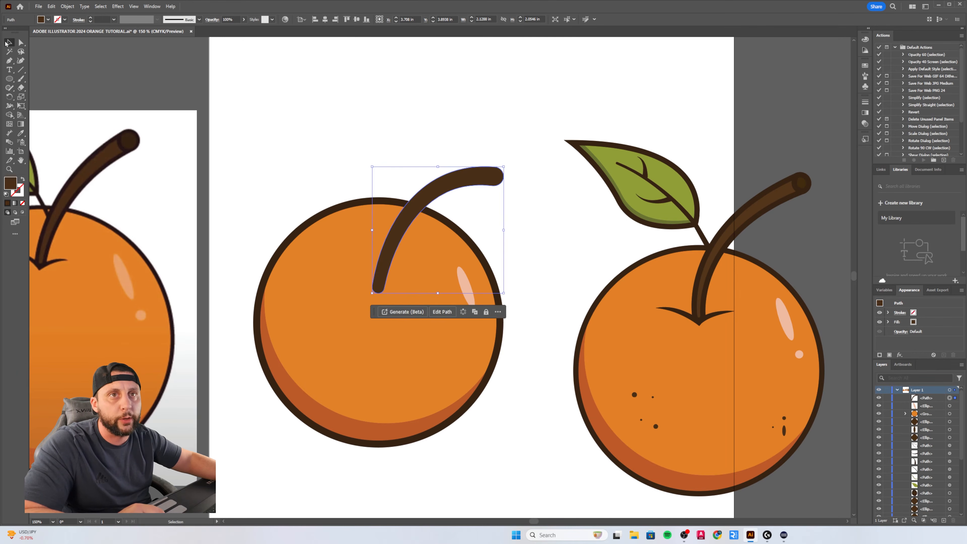
Give the new orange's stem a dark brown stroke with a weight of 6 pt
{"action": "left_click", "coordinate": [65, 20]}
{"action": "left_click", "coordinate": [74, 43]}
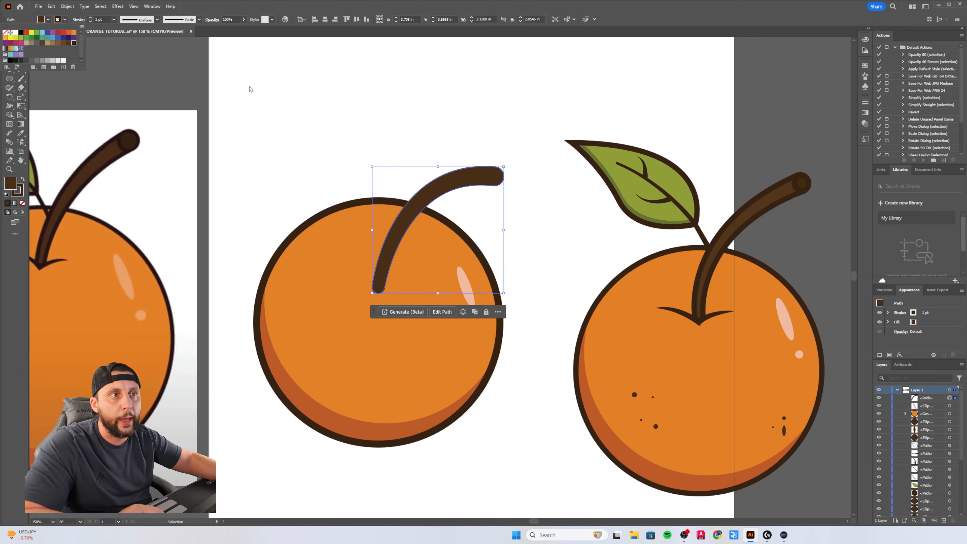
{"action": "left_click", "coordinate": [264, 82]}
{"action": "left_click", "coordinate": [425, 195]}
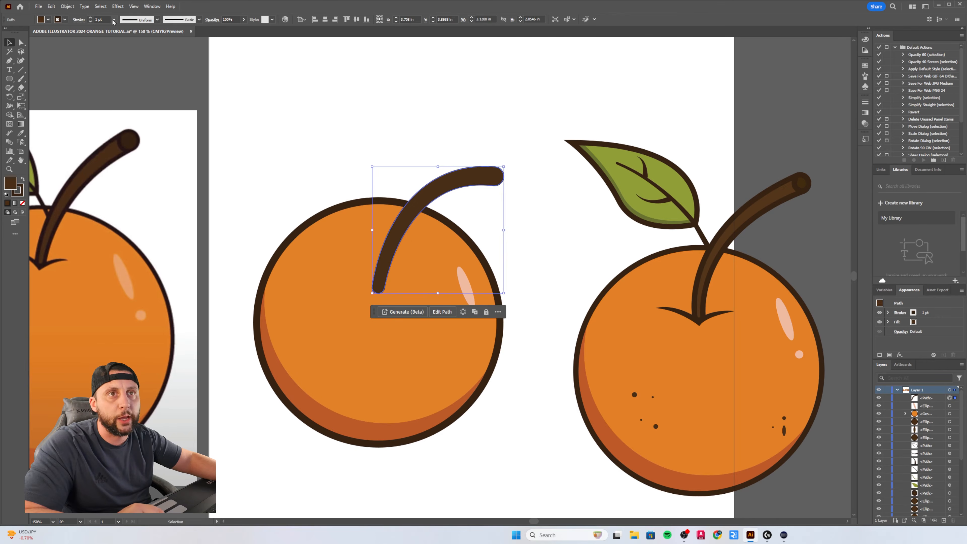
{"action": "left_click", "coordinate": [100, 19]}
{"action": "type", "text": "6"}
{"action": "key", "text": "Return"}
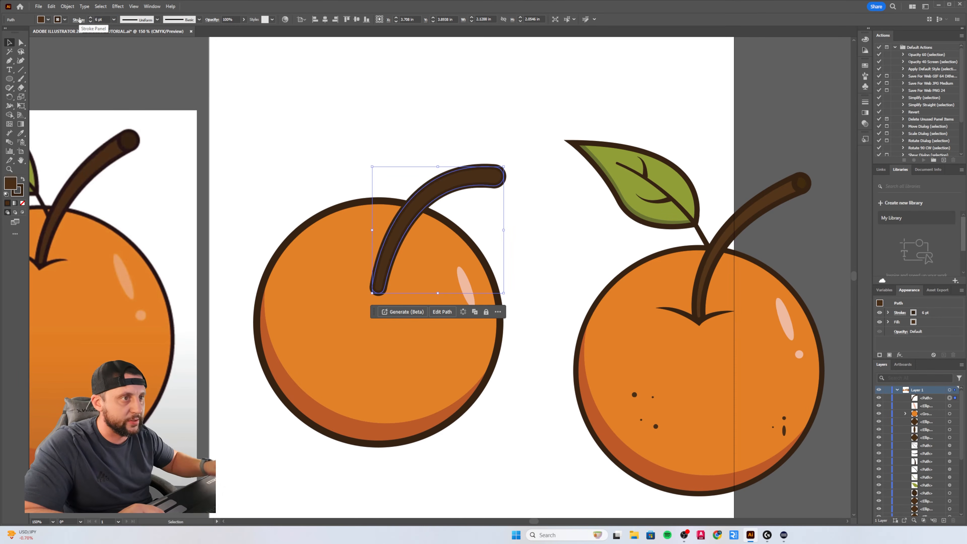
{"action": "left_click", "coordinate": [318, 99]}
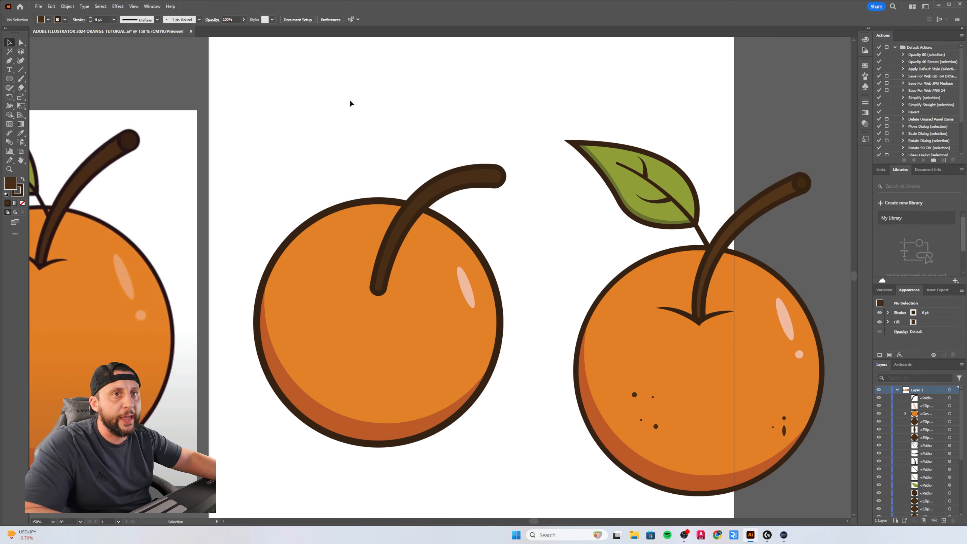
Draw a curved line across the stem's outer end with the Pen tool, bowing inward to form the cut face
{"action": "left_click", "coordinate": [9, 60]}
{"action": "scroll", "coordinate": [521, 171], "scroll_direction": "up", "scroll_amount": 3}
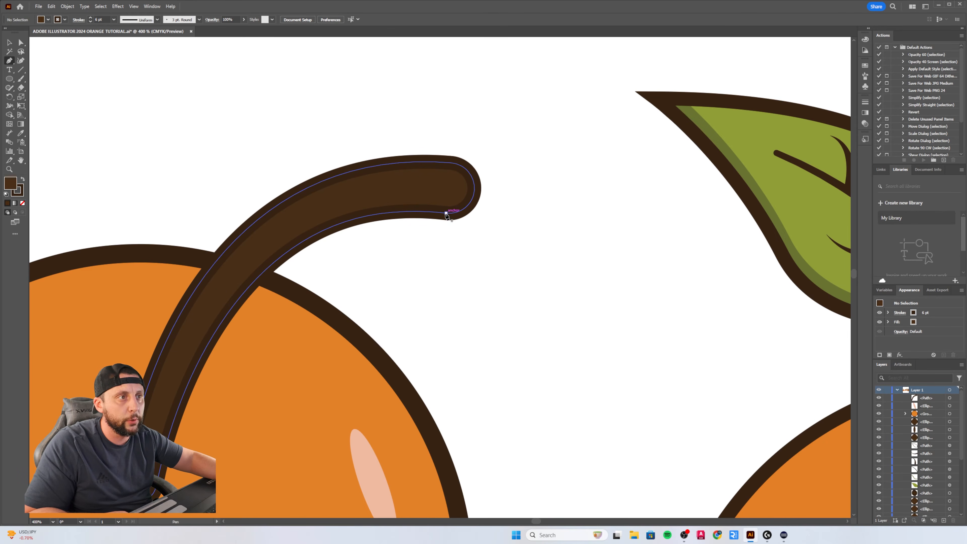
{"action": "left_click", "coordinate": [446, 213]}
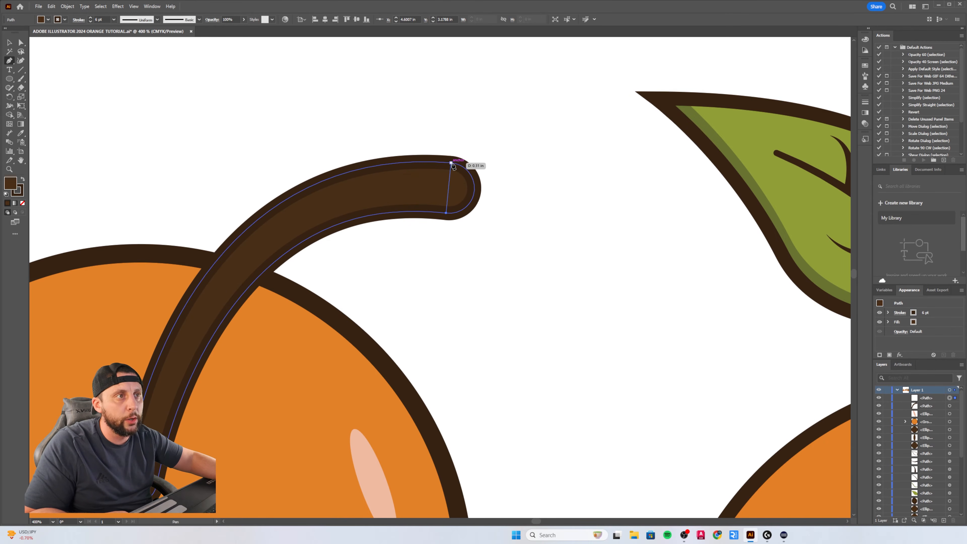
{"action": "left_click_drag", "start_coordinate": [451, 163], "coordinate": [484, 140]}
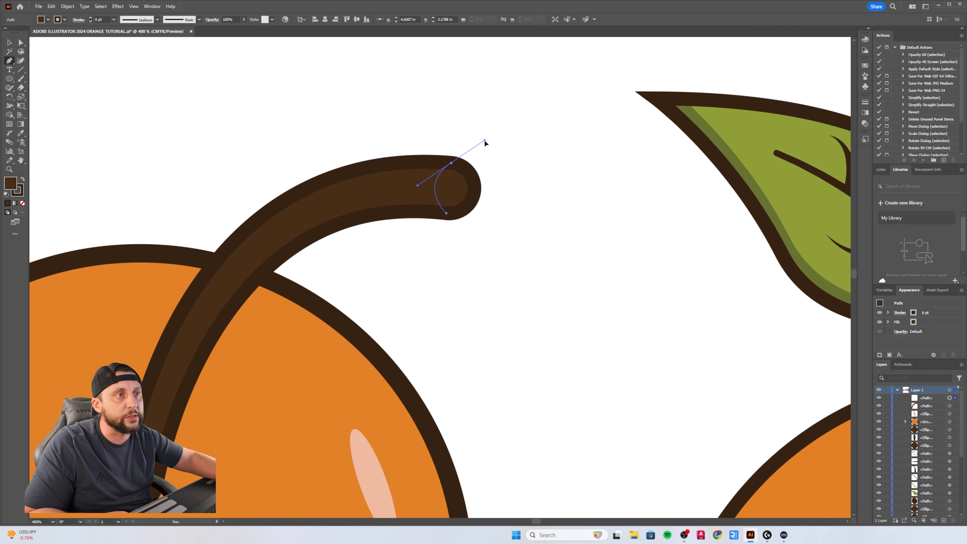
{"action": "left_click", "coordinate": [9, 43]}
{"action": "left_click", "coordinate": [227, 121]}
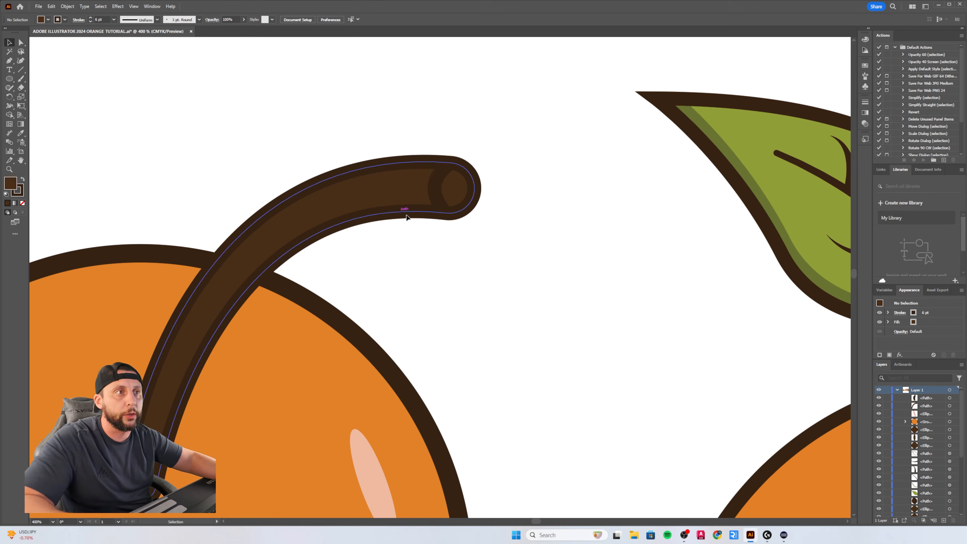
Draw a curved crease about 0.6 in wide from the stem's base outward to the left with the Pen tool
{"action": "scroll", "coordinate": [493, 260], "scroll_direction": "down", "scroll_amount": 4}
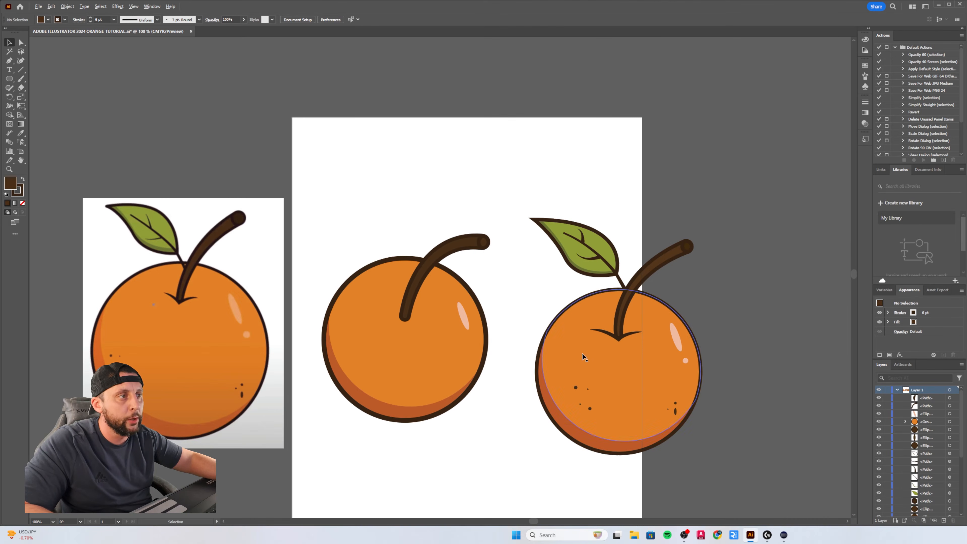
{"action": "scroll", "coordinate": [618, 337], "scroll_direction": "up", "scroll_amount": 3}
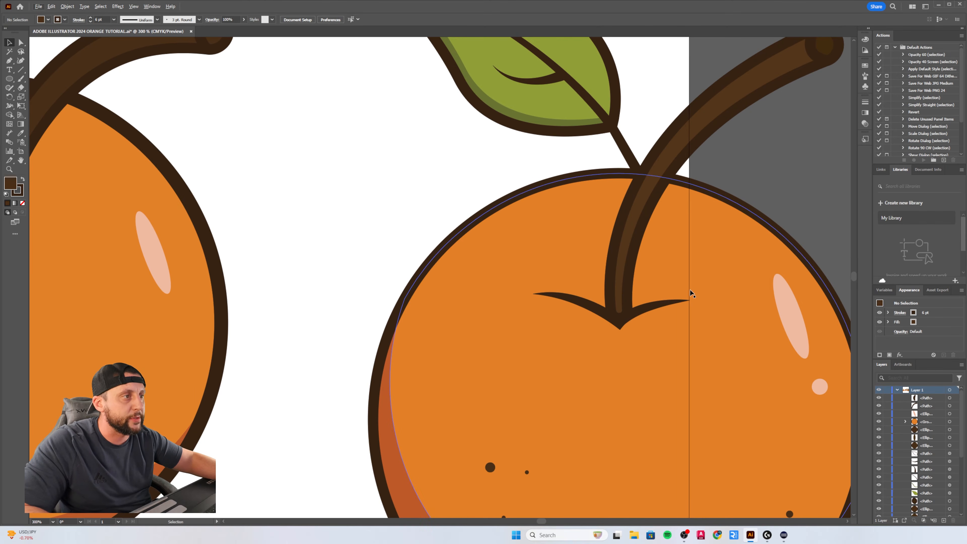
{"action": "scroll", "coordinate": [575, 279], "scroll_direction": "down", "scroll_amount": 3}
{"action": "scroll", "coordinate": [374, 268], "scroll_direction": "up", "scroll_amount": 2}
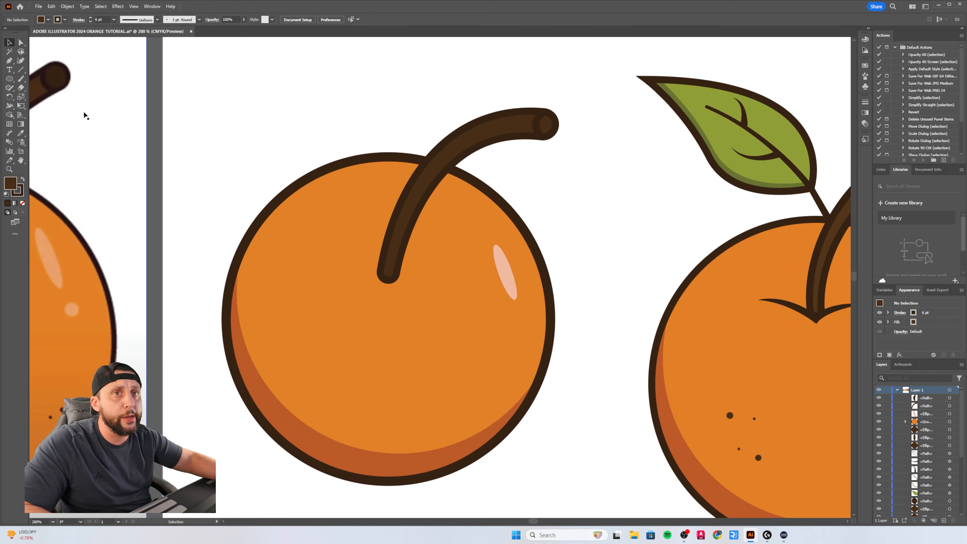
{"action": "left_click", "coordinate": [9, 61]}
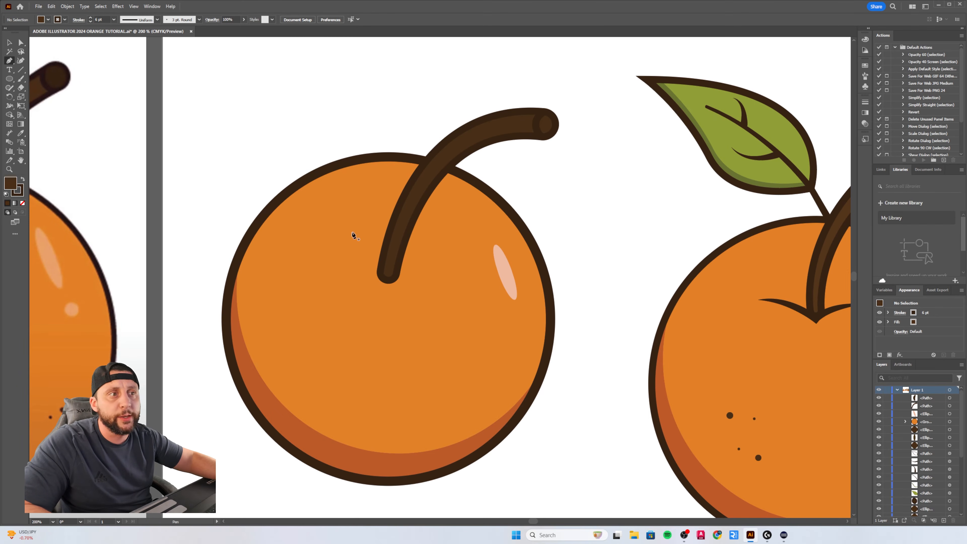
{"action": "left_click", "coordinate": [386, 280]}
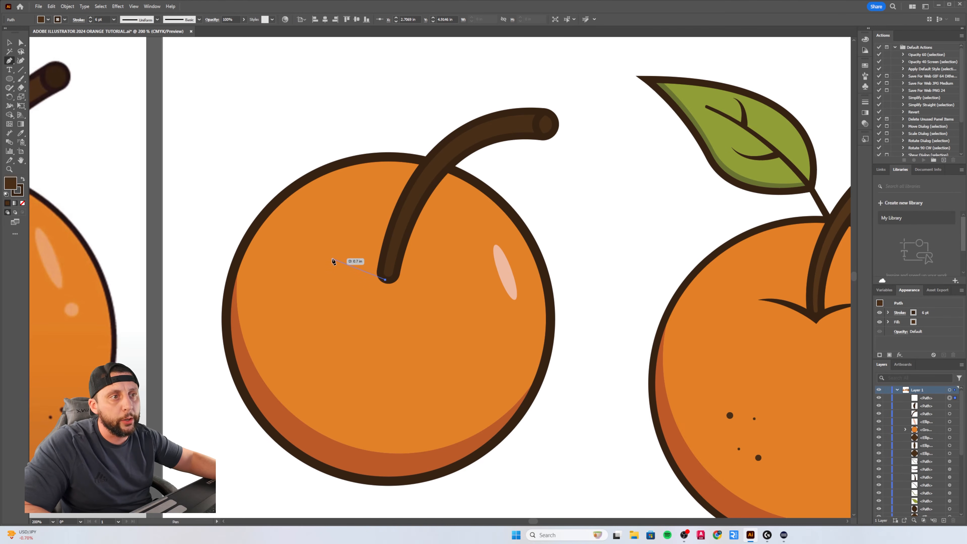
{"action": "left_click_drag", "start_coordinate": [336, 260], "coordinate": [310, 265]}
{"action": "left_click", "coordinate": [9, 43]}
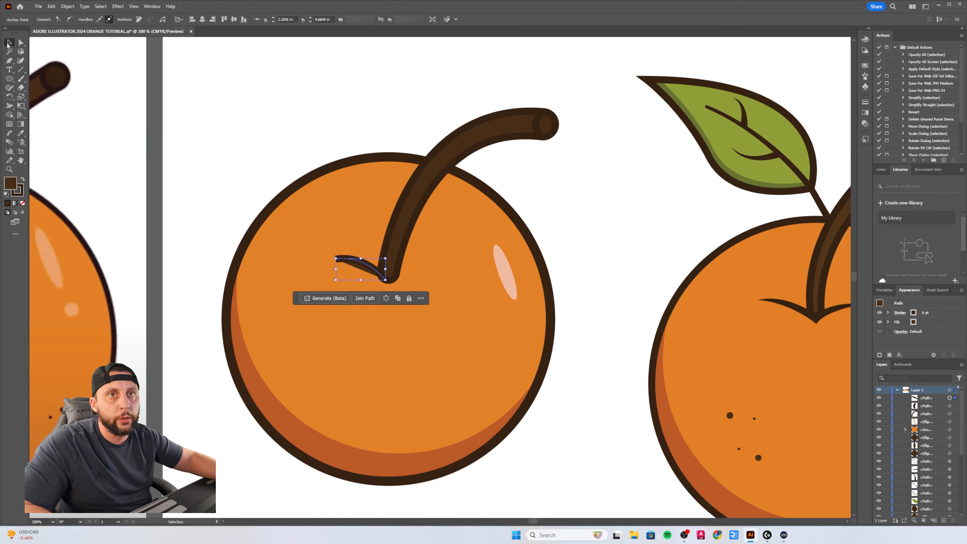
{"action": "left_click", "coordinate": [214, 125]}
Set the crease line's stroke to 4 pt and its fill to none
{"action": "left_click", "coordinate": [355, 261]}
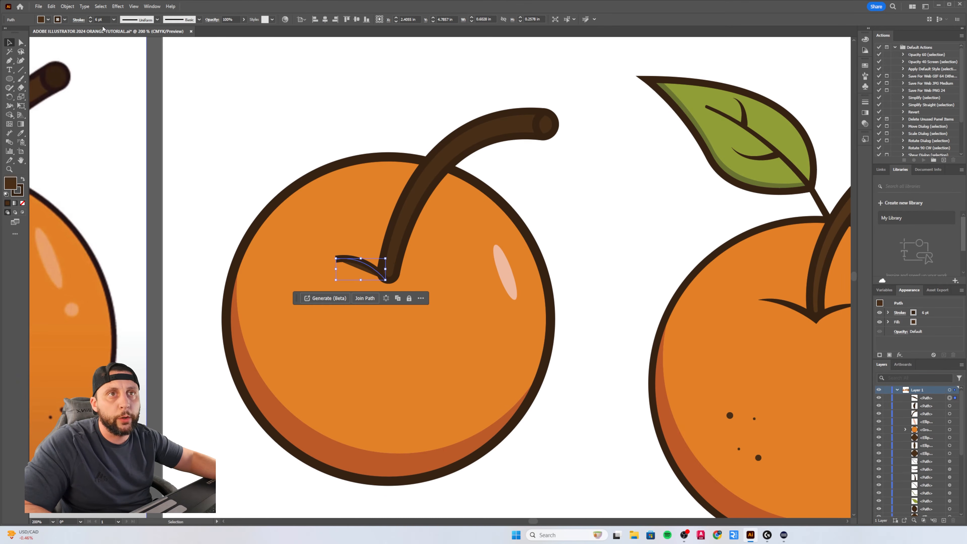
{"action": "left_click", "coordinate": [106, 19]}
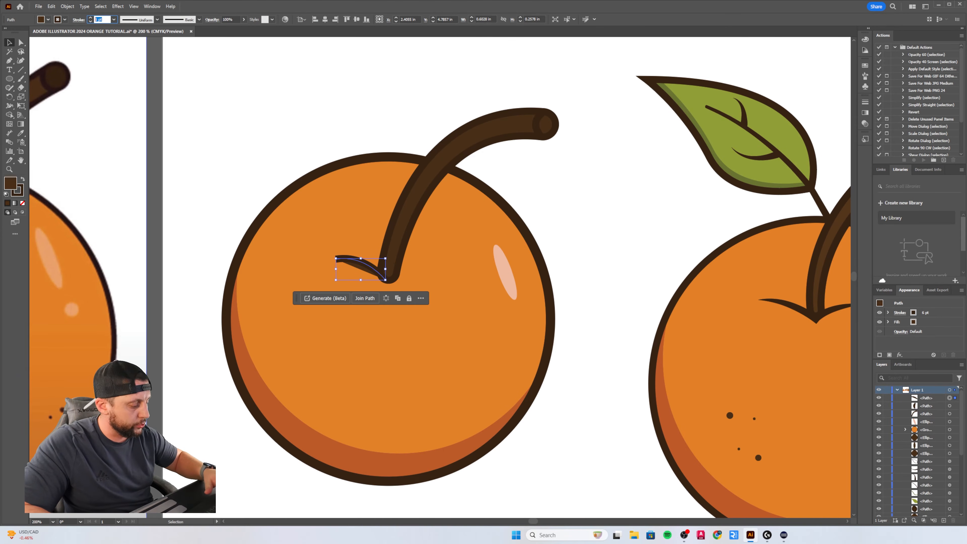
{"action": "type", "text": "4"}
{"action": "key", "text": "Return"}
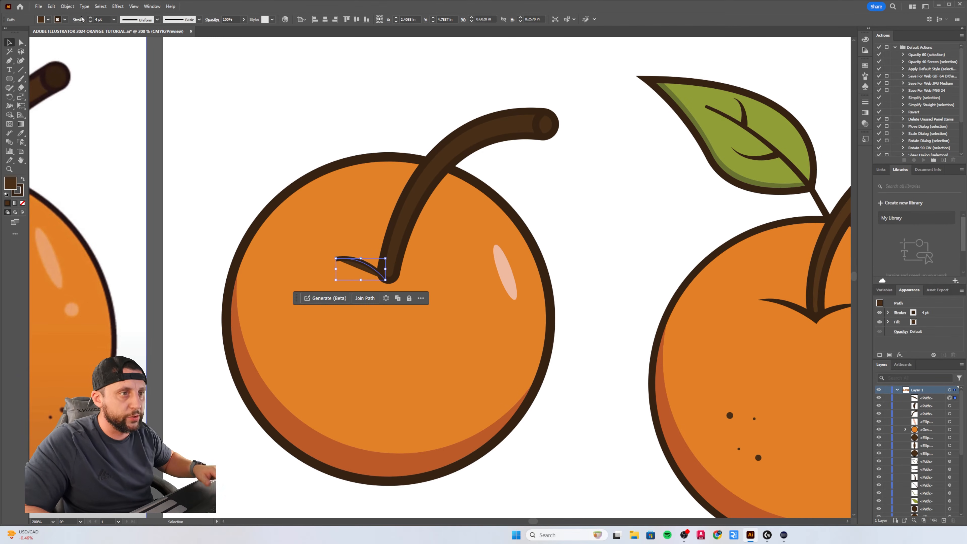
{"action": "left_click", "coordinate": [48, 20]}
{"action": "left_click", "coordinate": [7, 32]}
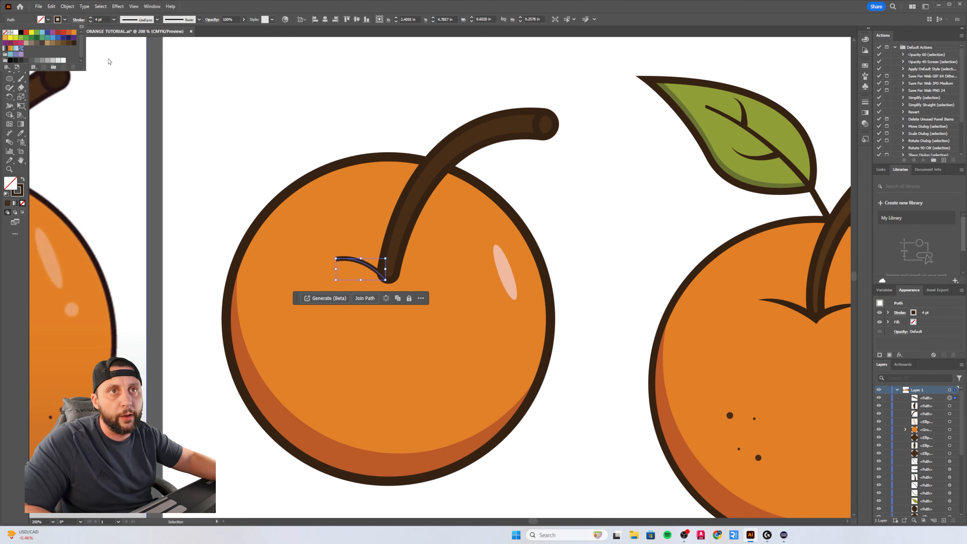
{"action": "double_click", "coordinate": [110, 59]}
{"action": "double_click", "coordinate": [150, 133]}
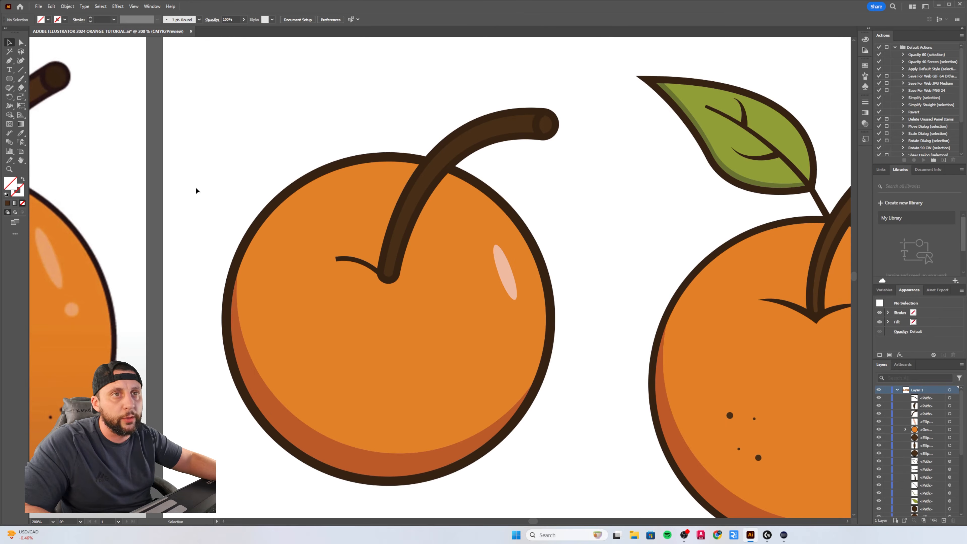
Apply the triangular variable width profile to the crease line so it tapers toward its outer tip
{"action": "scroll", "coordinate": [397, 278], "scroll_direction": "up", "scroll_amount": 2}
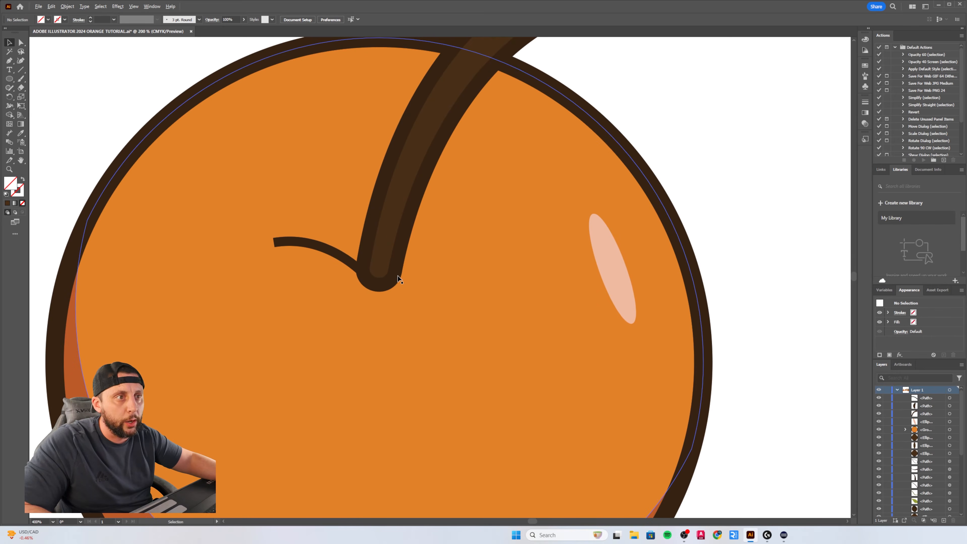
{"action": "left_click", "coordinate": [337, 254]}
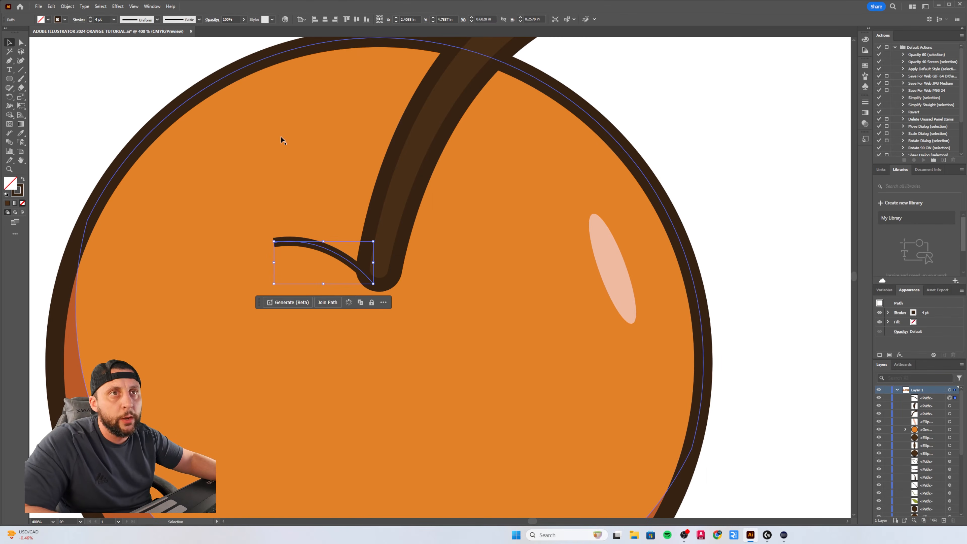
{"action": "left_click", "coordinate": [157, 20]}
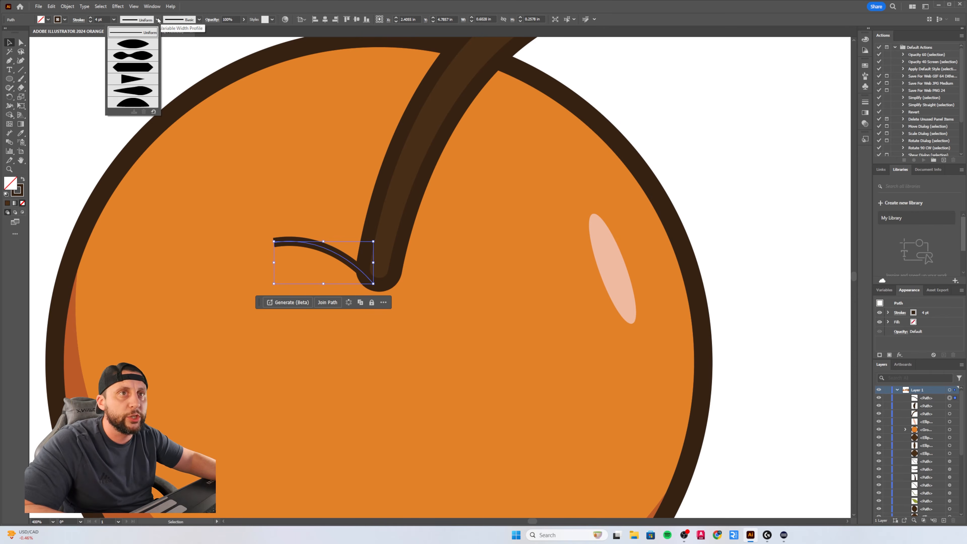
{"action": "left_click", "coordinate": [132, 82]}
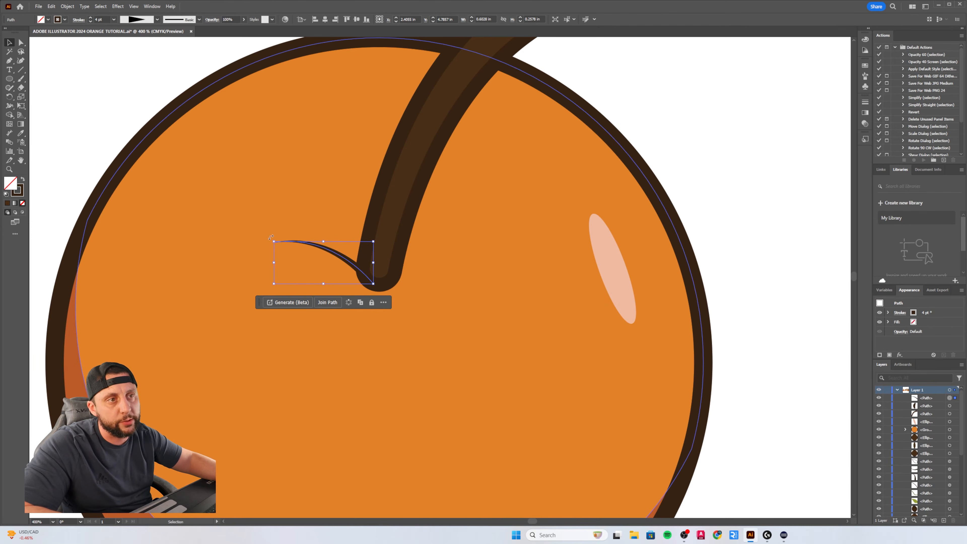
{"action": "left_click", "coordinate": [140, 111]}
Set the tapered crease line's stroke weight to 8 pt
{"action": "left_click", "coordinate": [360, 263]}
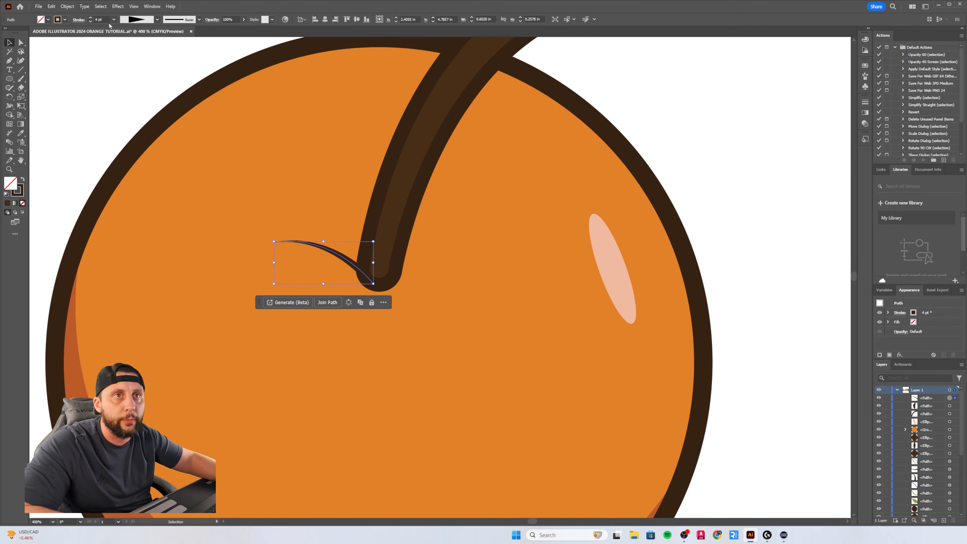
{"action": "left_click_drag", "start_coordinate": [106, 20], "coordinate": [82, 19]}
{"action": "type", "text": "8"}
{"action": "key", "text": "Return"}
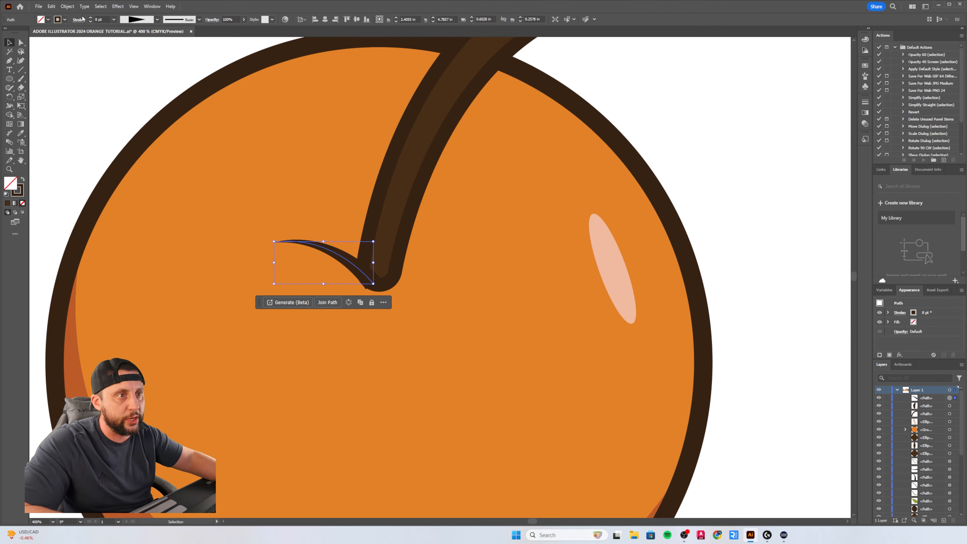
{"action": "left_click", "coordinate": [93, 52]}
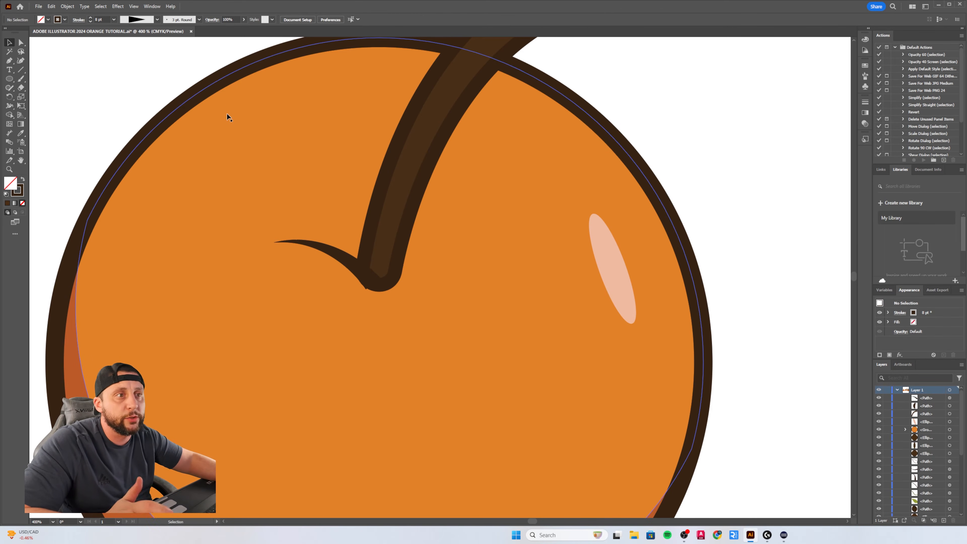
Apply a round cap to the tapered crease line at the stem's base
{"action": "key", "text": "a"}
{"action": "left_click", "coordinate": [328, 250]}
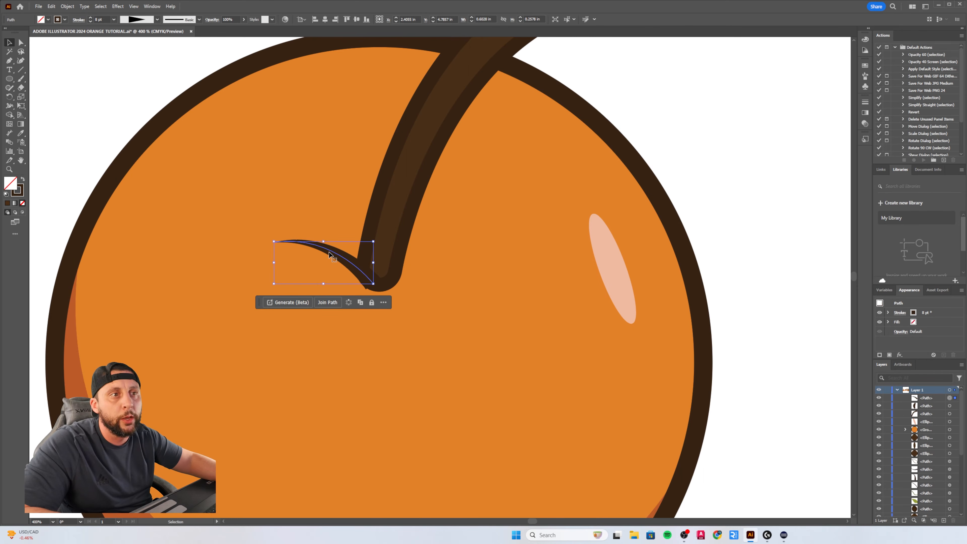
{"action": "key", "text": "v"}
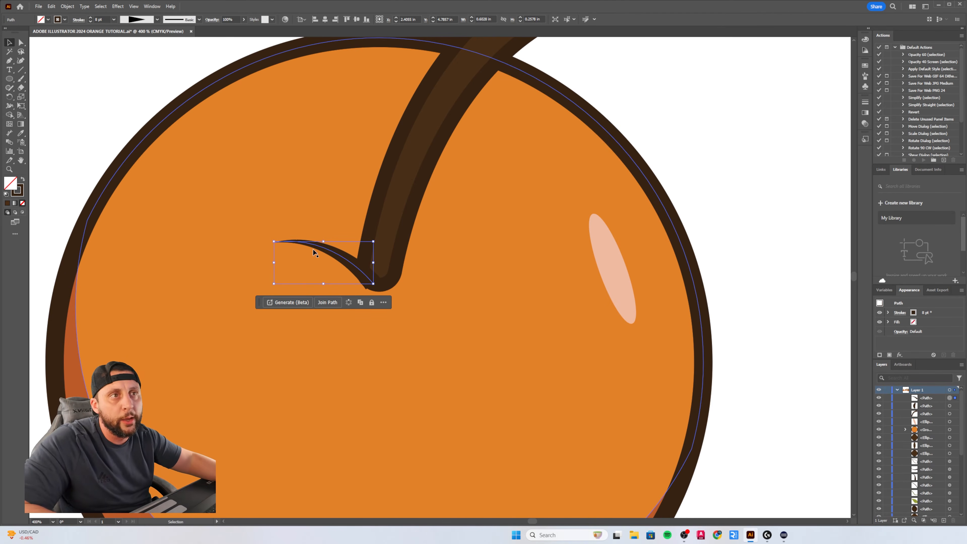
{"action": "left_click", "coordinate": [79, 20]}
{"action": "left_click", "coordinate": [38, 38]}
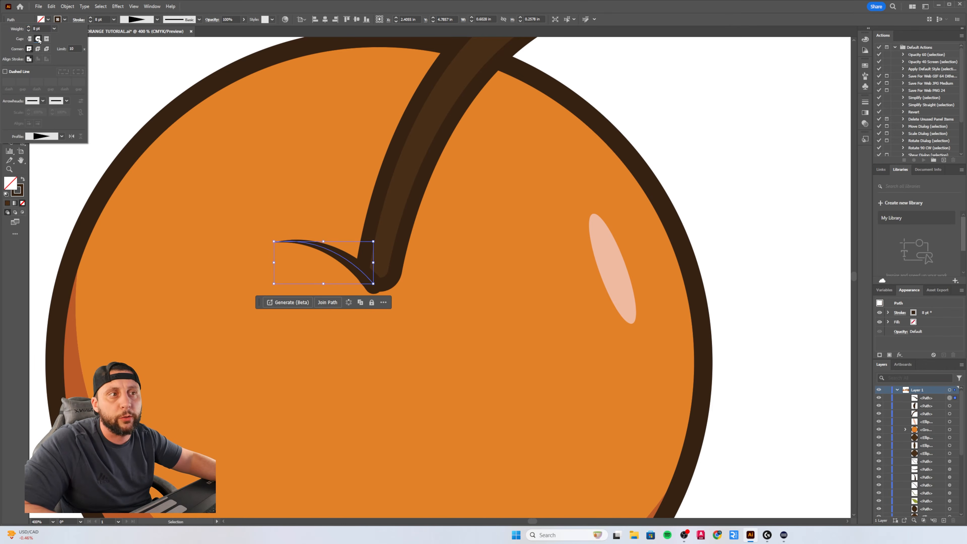
{"action": "left_click", "coordinate": [136, 89]}
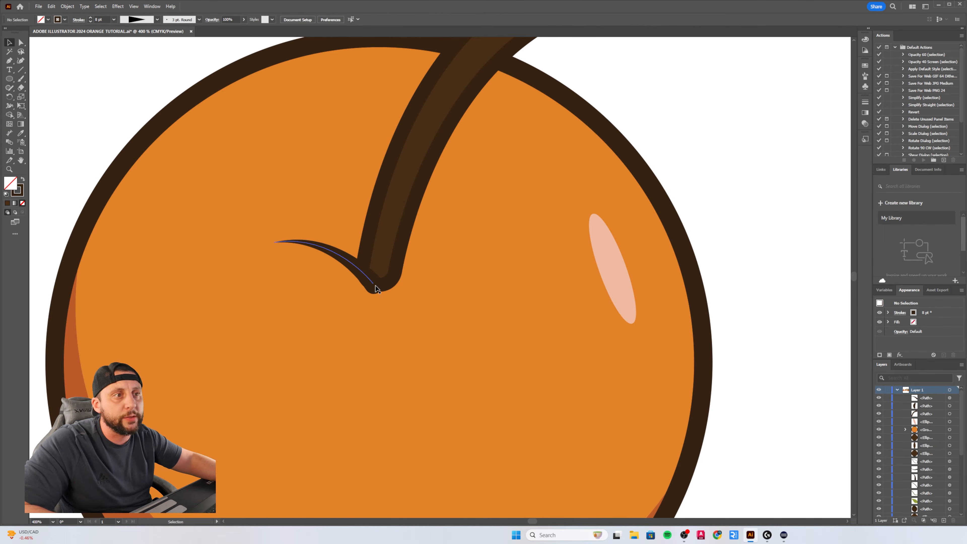
Bring the stem and its cut end to the front of the stacking order, above the crease line
{"action": "left_click", "coordinate": [387, 287]}
{"action": "scroll", "coordinate": [388, 283], "scroll_direction": "up", "scroll_amount": 3}
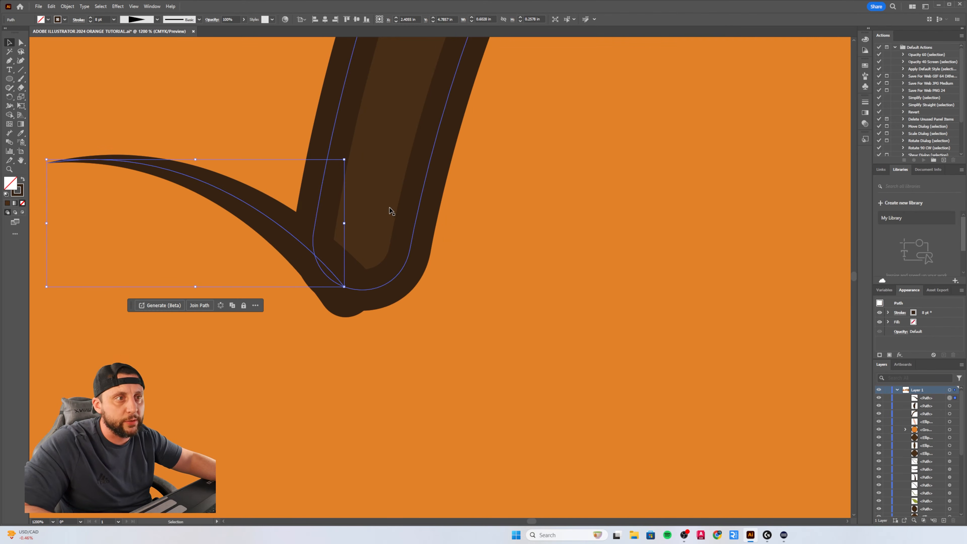
{"action": "left_click", "coordinate": [416, 240]}
{"action": "scroll", "coordinate": [471, 230], "scroll_direction": "down", "scroll_amount": 5}
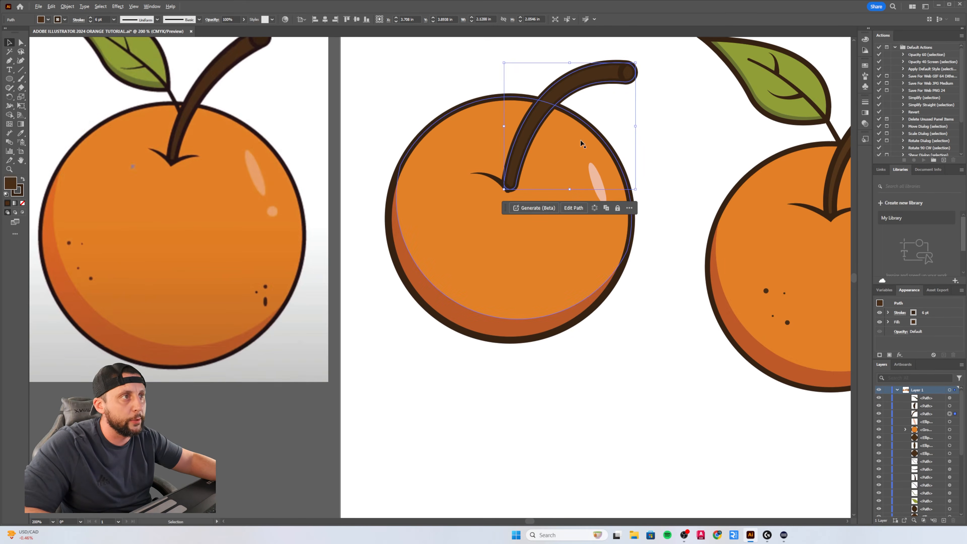
{"action": "scroll", "coordinate": [580, 140], "scroll_direction": "up", "scroll_amount": 3}
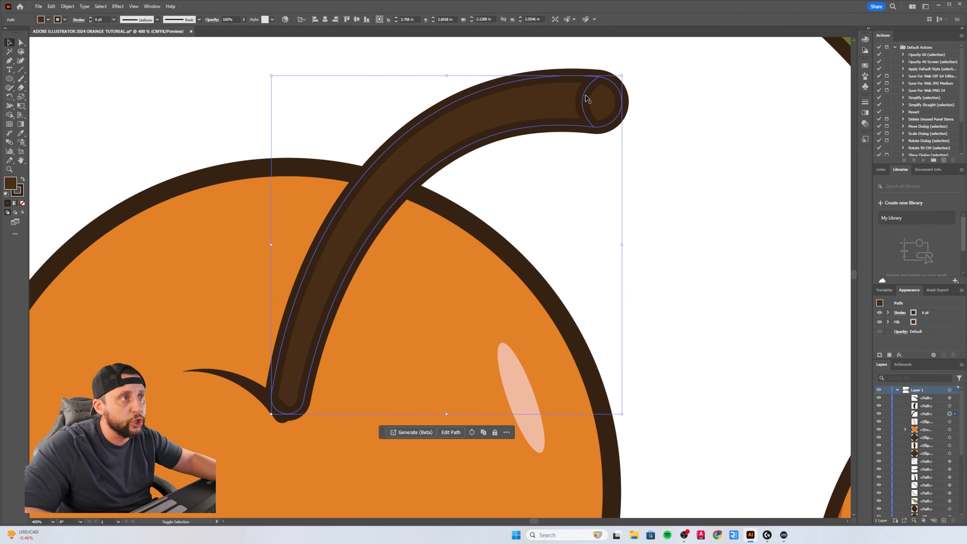
{"action": "left_click", "coordinate": [585, 98], "text": "shift"}
{"action": "right_click", "coordinate": [669, 104]}
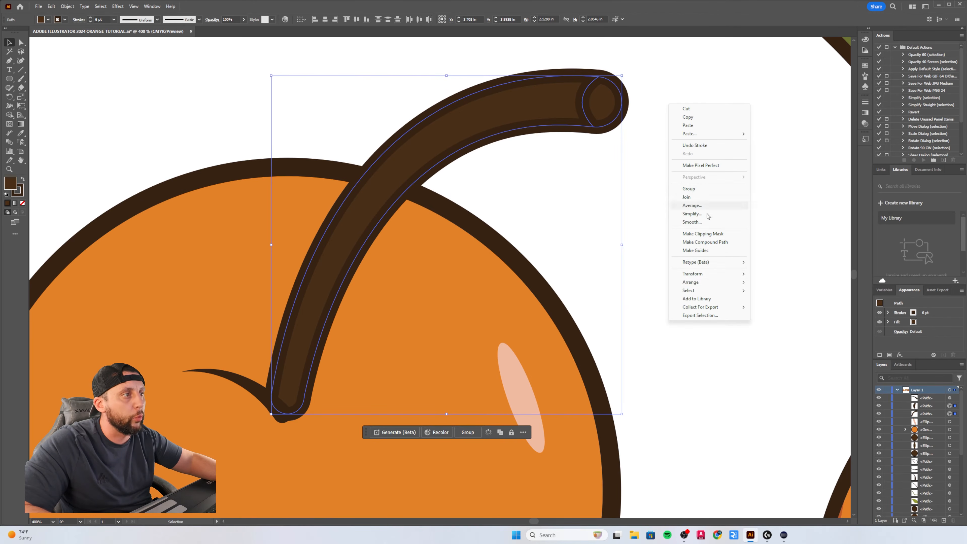
{"action": "mouse_move", "coordinate": [710, 283]}
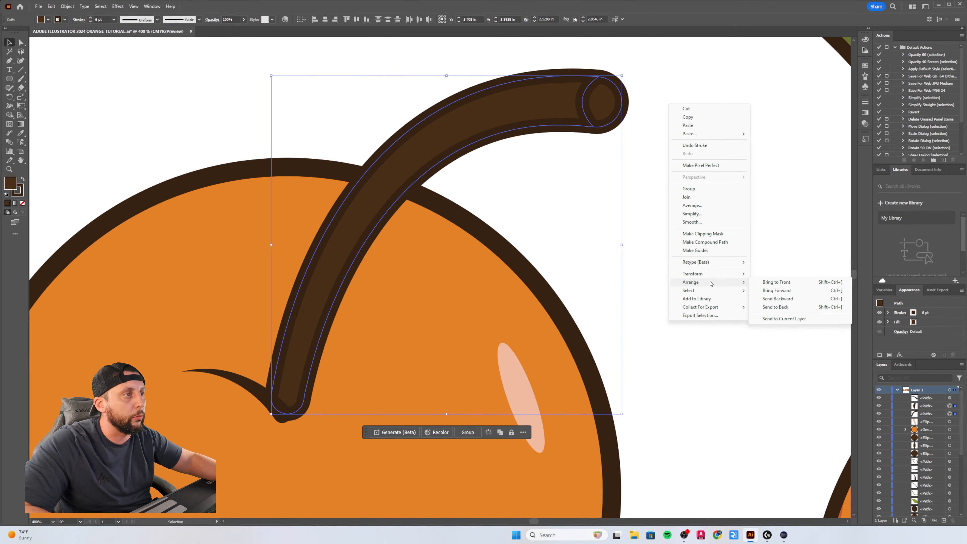
{"action": "left_click", "coordinate": [777, 282]}
{"action": "left_click", "coordinate": [706, 293]}
Nudge the tapered crease line slightly so it sits against the rounded base of the stem
{"action": "scroll", "coordinate": [238, 407], "scroll_direction": "up", "scroll_amount": 3}
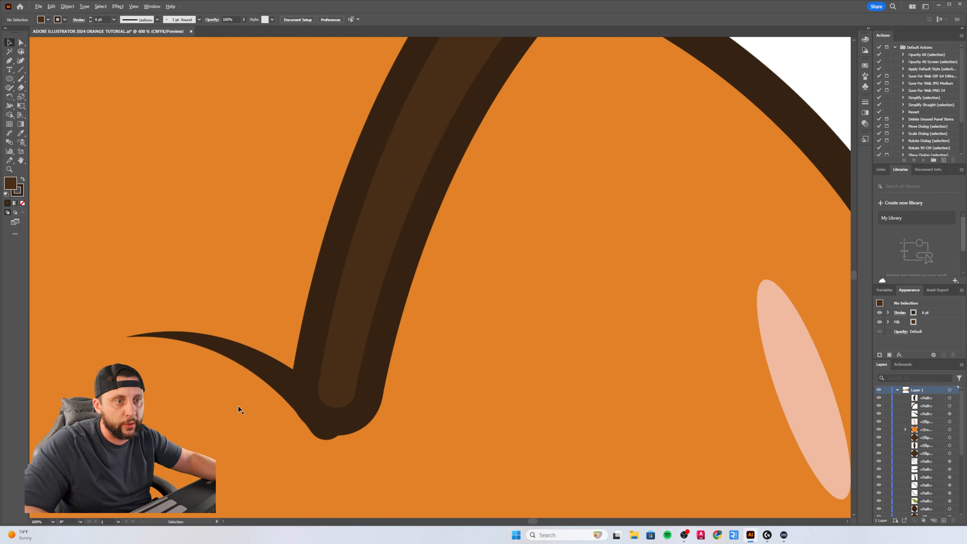
{"action": "left_click_drag", "start_coordinate": [281, 373], "coordinate": [276, 371]}
{"action": "scroll", "coordinate": [440, 356], "scroll_direction": "down", "scroll_amount": 5}
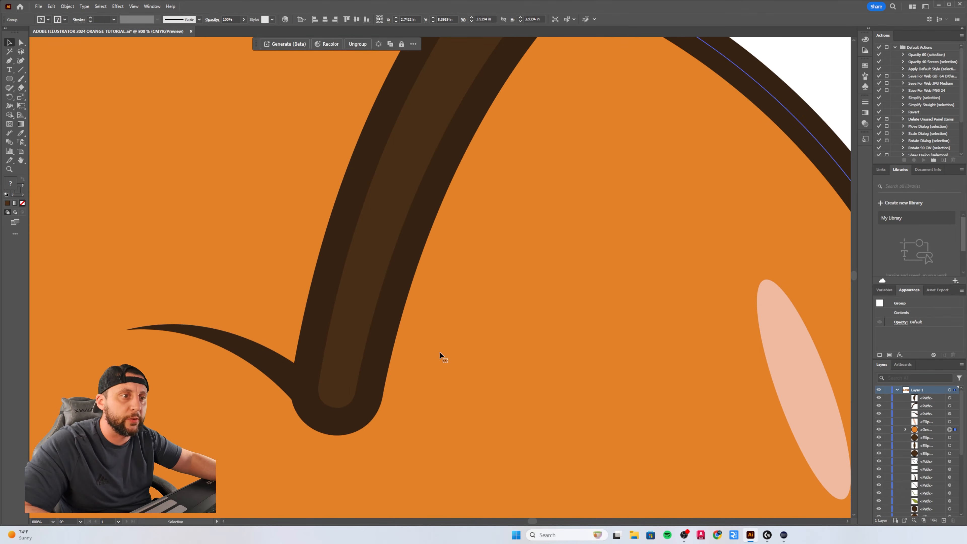
{"action": "left_click", "coordinate": [493, 377]}
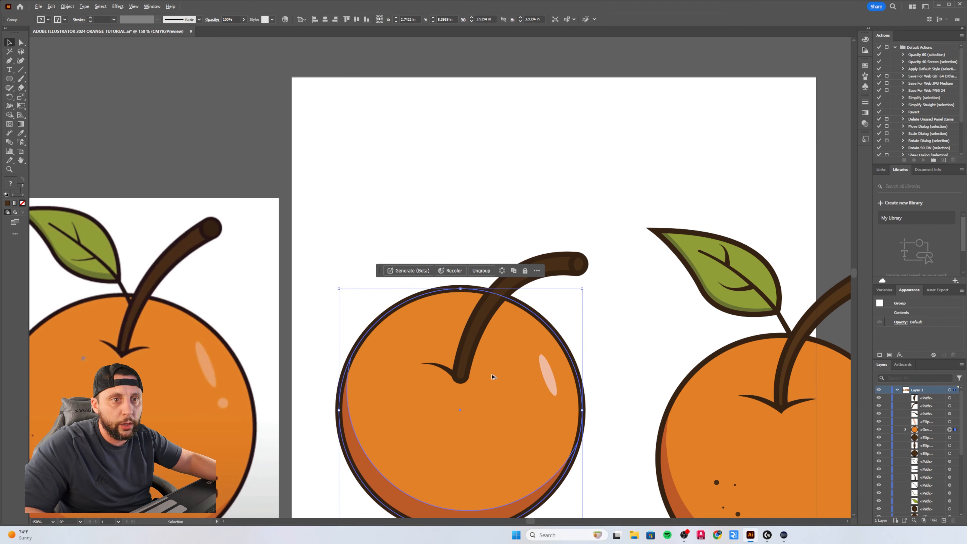
Change the tapered crease line's stroke cap to a butt cap
{"action": "scroll", "coordinate": [460, 379], "scroll_direction": "up", "scroll_amount": 4}
{"action": "mouse_move", "coordinate": [427, 337]}
{"action": "left_mouse_down"}
{"action": "mouse_move", "coordinate": [434, 350]}
{"action": "mouse_move", "coordinate": [425, 346]}
{"action": "left_mouse_up"}
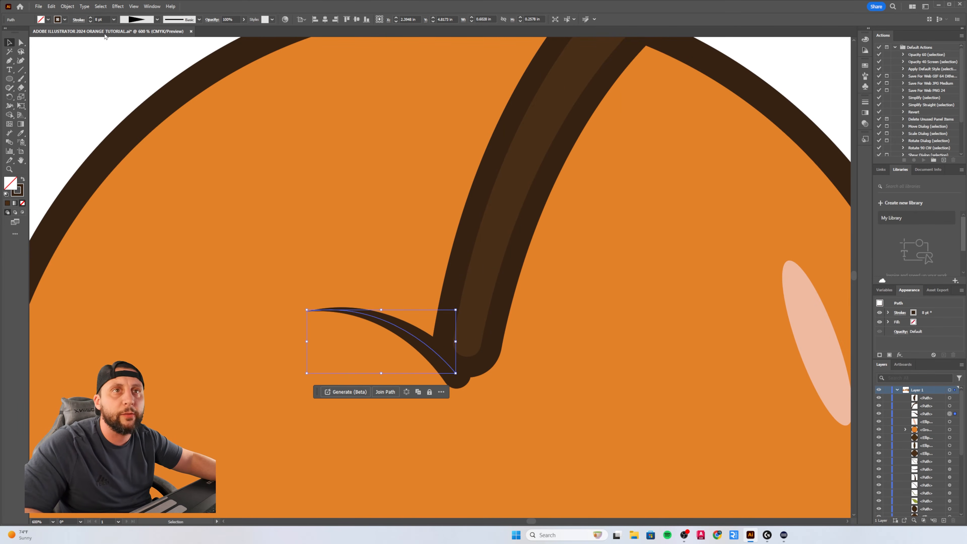
{"action": "left_click", "coordinate": [79, 20]}
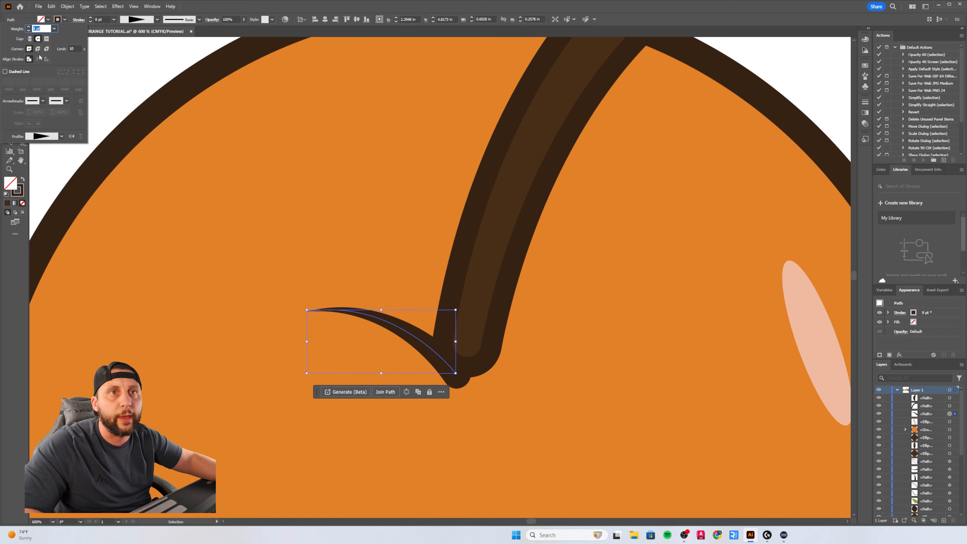
{"action": "left_click", "coordinate": [30, 38]}
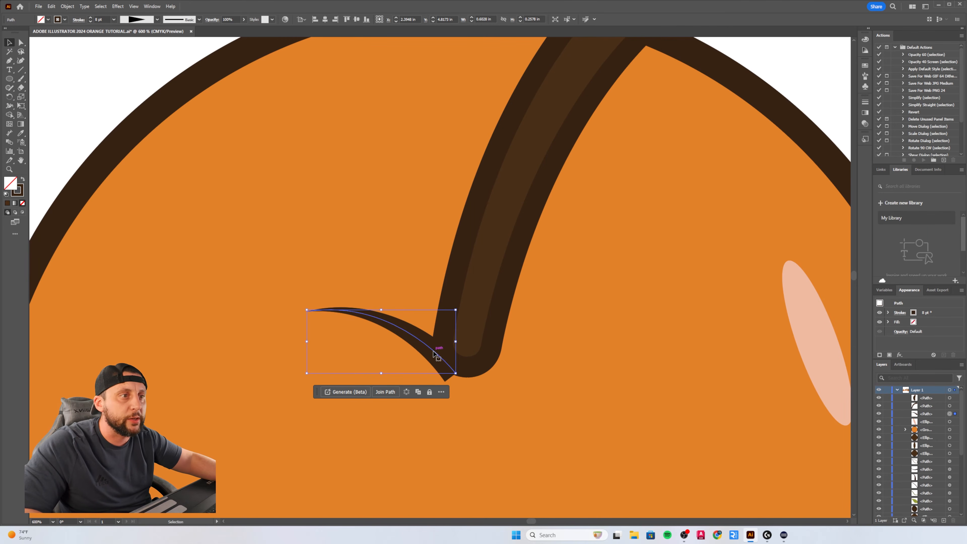
Duplicate the tapered crease line away from the stem and reflect the copy across the vertical axis
{"action": "mouse_move", "coordinate": [433, 353]}
{"action": "left_mouse_down"}
{"action": "mouse_move", "coordinate": [441, 360]}
{"action": "mouse_move", "coordinate": [502, 264]}
{"action": "mouse_move", "coordinate": [290, 169]}
{"action": "left_mouse_up"}
{"action": "left_click", "coordinate": [111, 126]}
{"action": "left_click", "coordinate": [421, 341]}
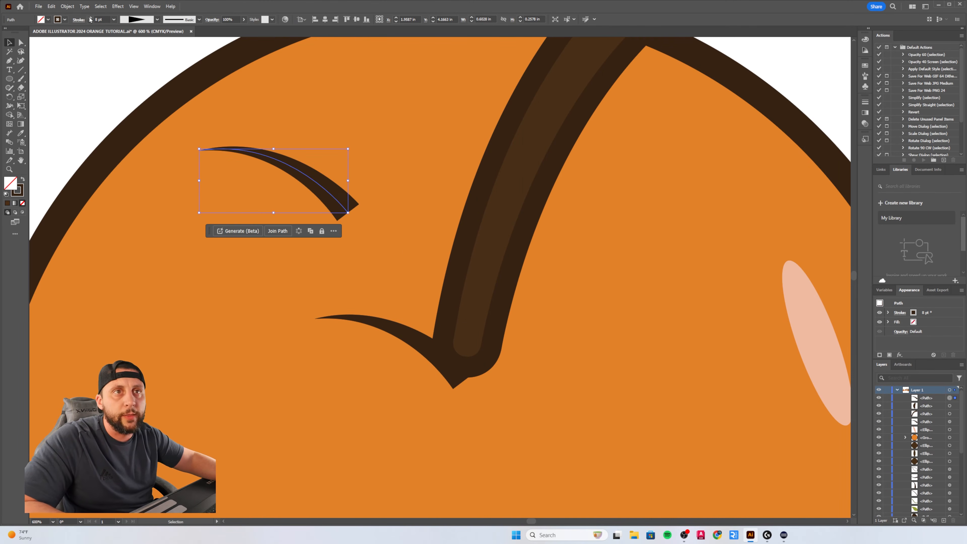
{"action": "left_click", "coordinate": [68, 6]}
{"action": "mouse_move", "coordinate": [83, 15]}
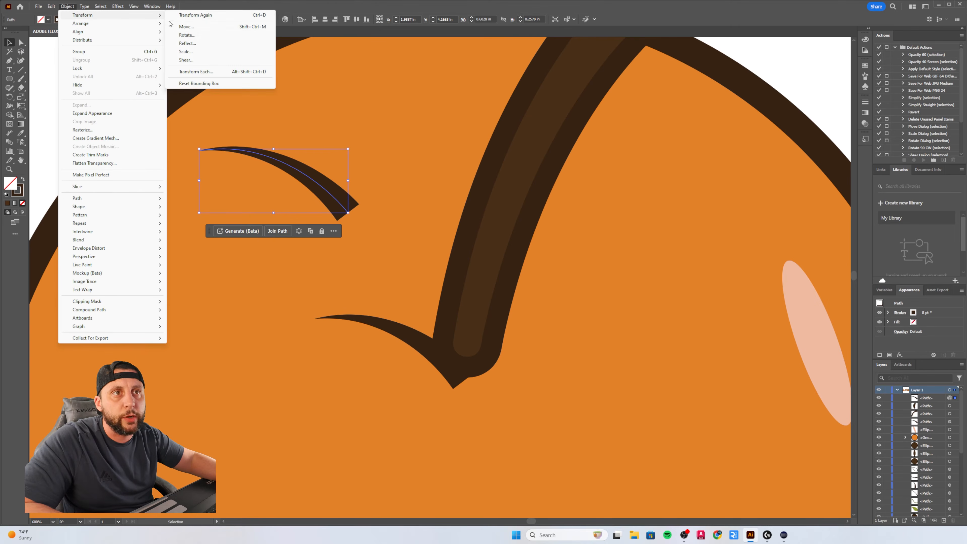
{"action": "left_click", "coordinate": [187, 43]}
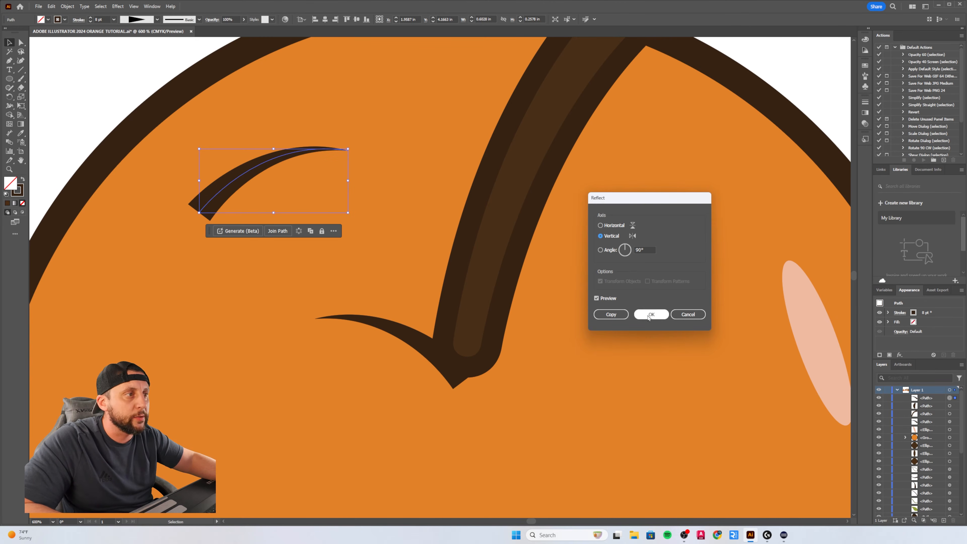
{"action": "left_click", "coordinate": [663, 319]}
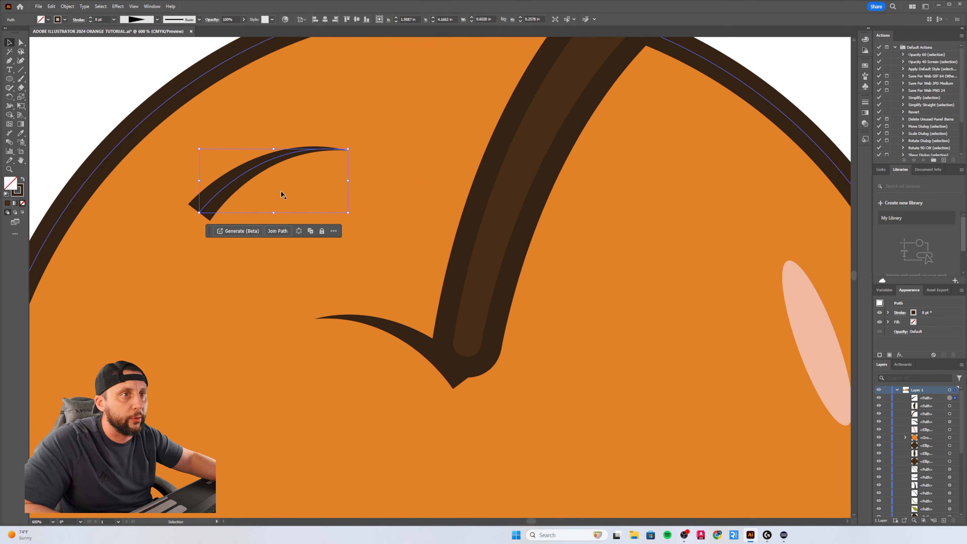
Move the mirrored crease to the opposite side of the stem's base and adjust both creases so their thick ends meet beneath it
{"action": "left_click_drag", "start_coordinate": [281, 194], "coordinate": [506, 350]}
{"action": "key", "text": "ctrl+shift+a"}
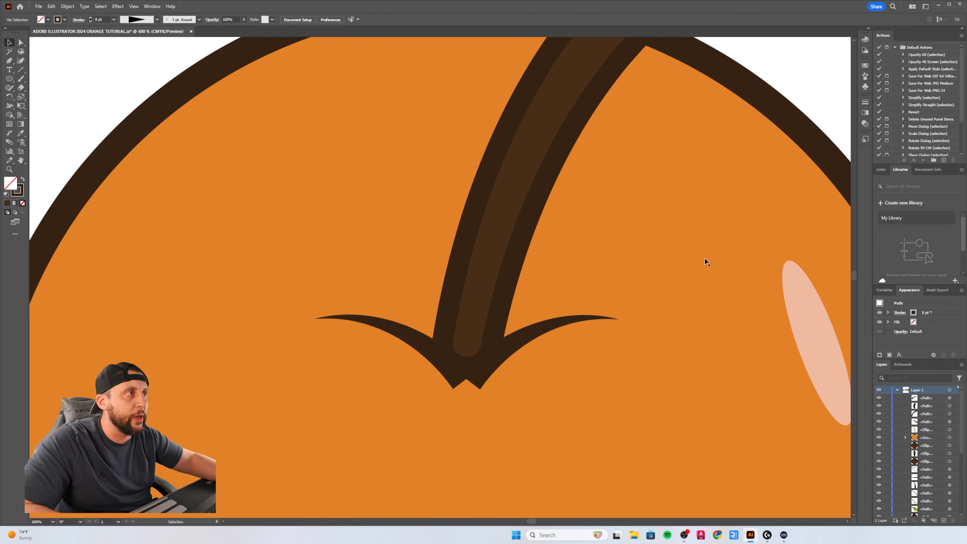
{"action": "scroll", "coordinate": [629, 317], "scroll_direction": "down", "scroll_amount": 1}
{"action": "scroll", "coordinate": [624, 335], "scroll_direction": "down", "scroll_amount": 1}
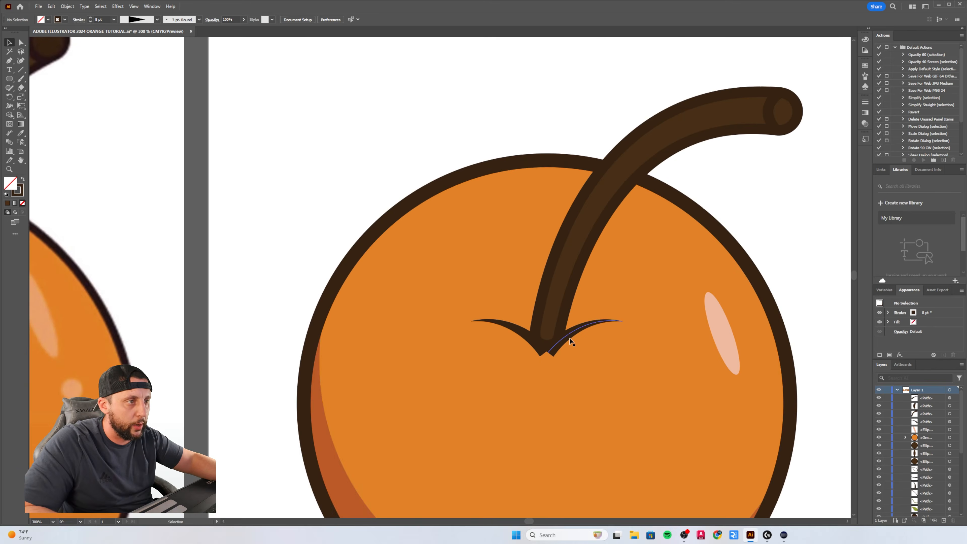
{"action": "scroll", "coordinate": [572, 339], "scroll_direction": "up", "scroll_amount": 3}
{"action": "left_click_drag", "start_coordinate": [557, 334], "coordinate": [544, 339]}
{"action": "mouse_move", "coordinate": [478, 351]}
{"action": "left_mouse_down"}
{"action": "mouse_move", "coordinate": [489, 362]}
{"action": "mouse_move", "coordinate": [483, 352]}
{"action": "left_mouse_up"}
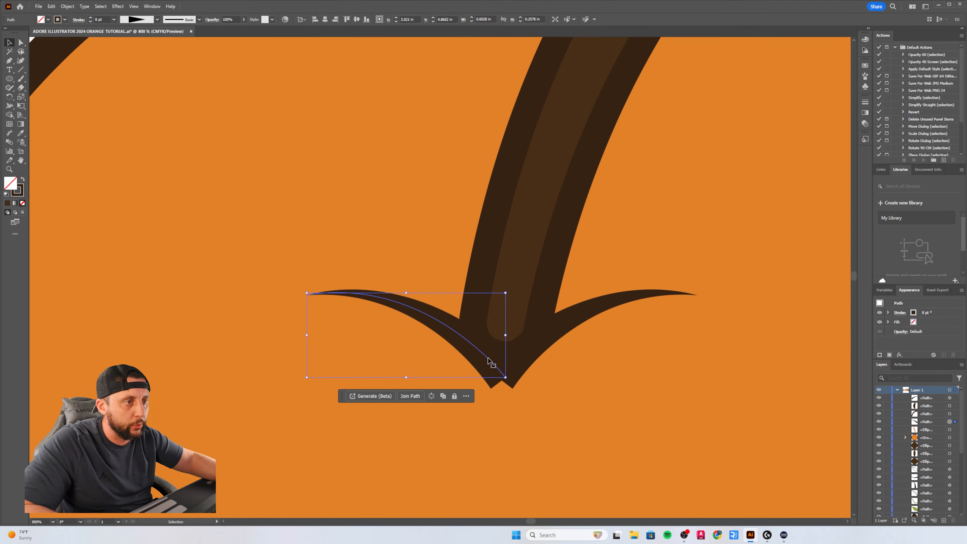
{"action": "left_click", "coordinate": [703, 329]}
Compare the creases at the stem's base with those on the reference orange
{"action": "scroll", "coordinate": [704, 330], "scroll_direction": "down", "scroll_amount": 3}
{"action": "scroll", "coordinate": [704, 332], "scroll_direction": "down", "scroll_amount": 2}
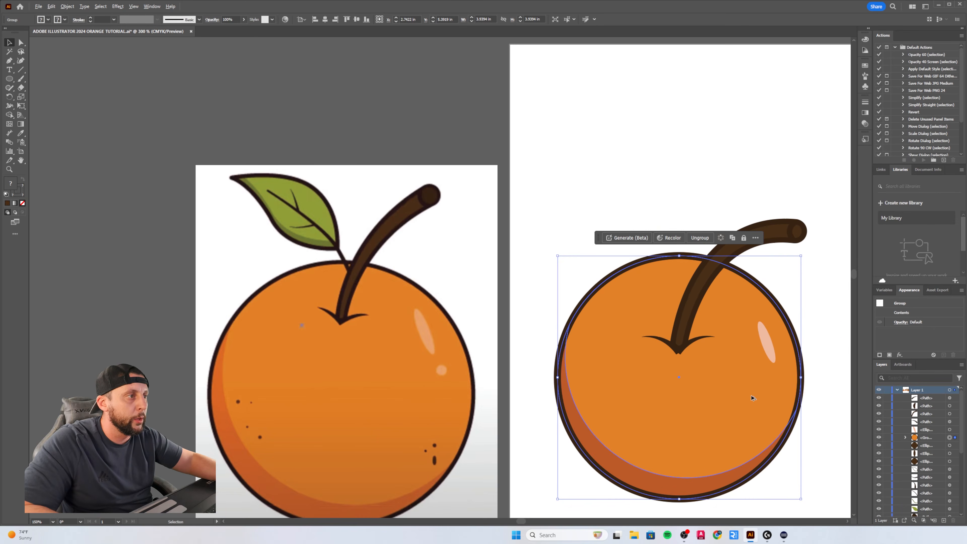
{"action": "scroll", "coordinate": [781, 432], "scroll_direction": "down", "scroll_amount": 1}
{"action": "scroll", "coordinate": [825, 438], "scroll_direction": "up", "scroll_amount": 3}
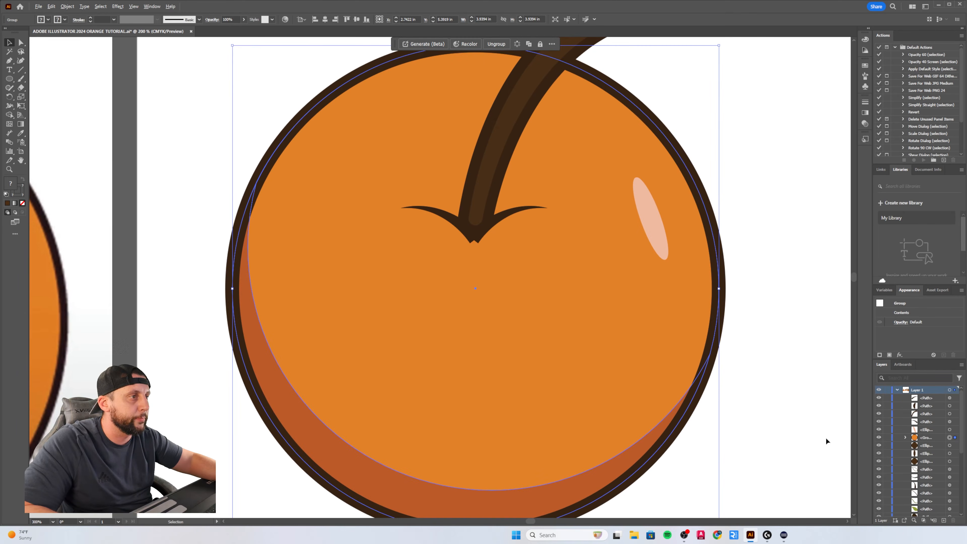
{"action": "scroll", "coordinate": [826, 441], "scroll_direction": "down", "scroll_amount": 3}
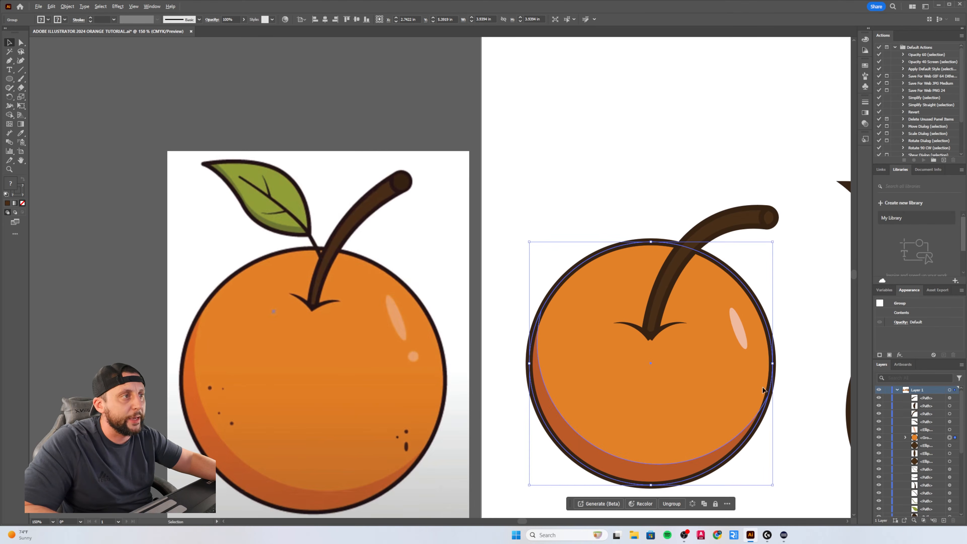
{"action": "scroll", "coordinate": [655, 222], "scroll_direction": "up", "scroll_amount": 3}
{"action": "left_click", "coordinate": [435, 229]}
{"action": "scroll", "coordinate": [584, 261], "scroll_direction": "down", "scroll_amount": 3}
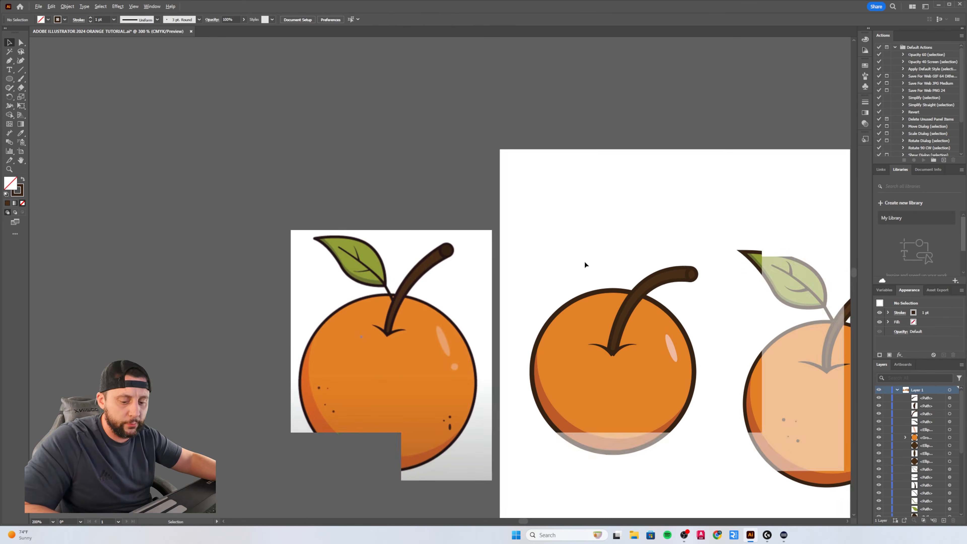
Draw the leaf's curved upper edge above the orange with the Pen tool, about 1.65 in wide and 1.32 in high
{"action": "scroll", "coordinate": [834, 280], "scroll_direction": "up", "scroll_amount": 3}
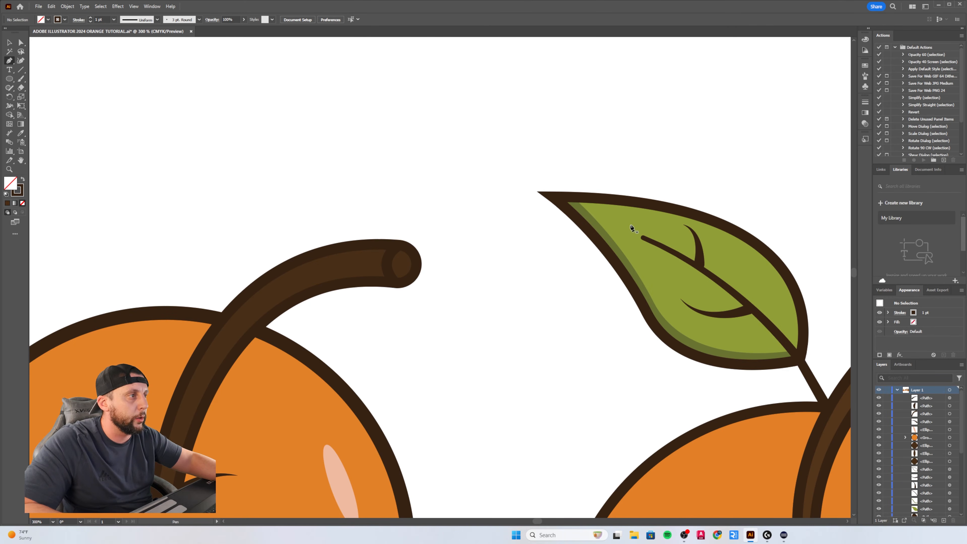
{"action": "scroll", "coordinate": [537, 203], "scroll_direction": "down", "scroll_amount": 3}
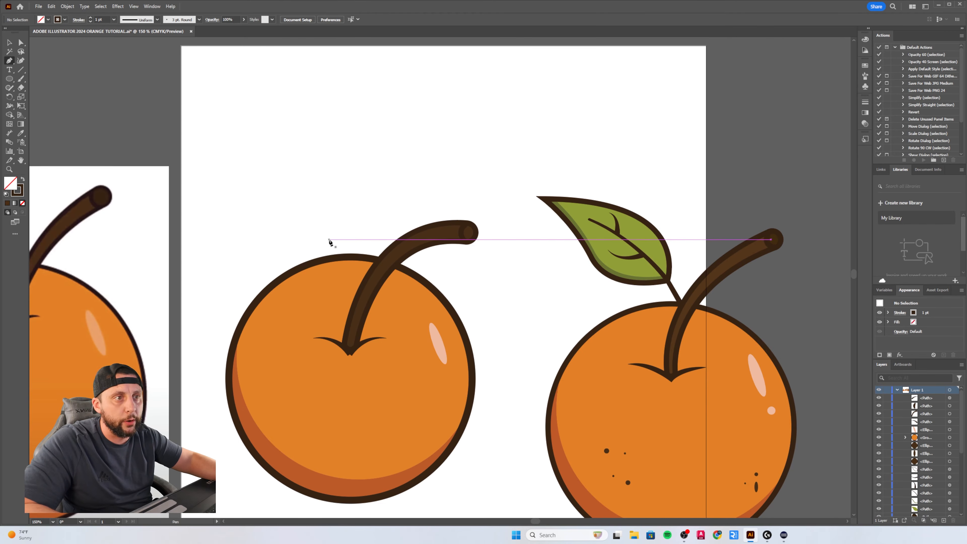
{"action": "left_click", "coordinate": [329, 238]}
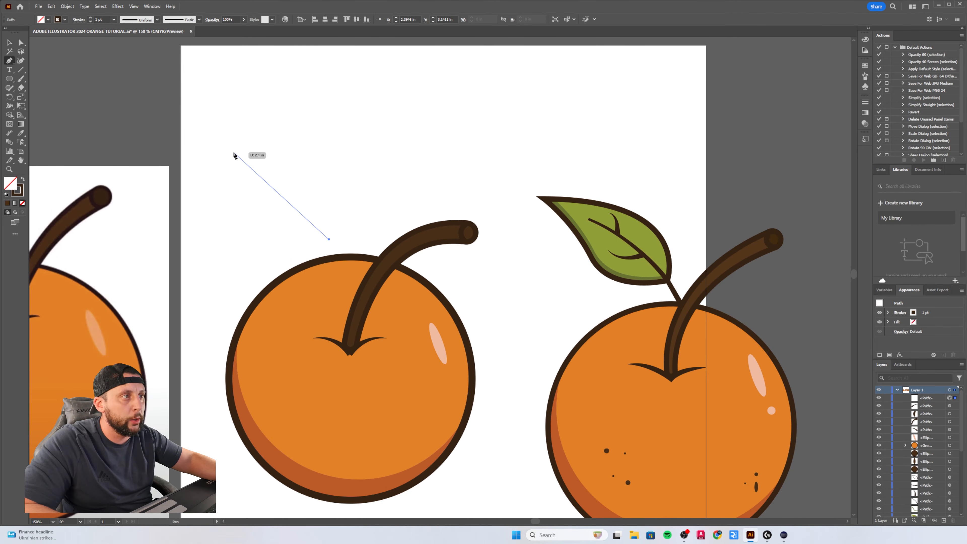
{"action": "left_click_drag", "start_coordinate": [229, 157], "coordinate": [103, 150]}
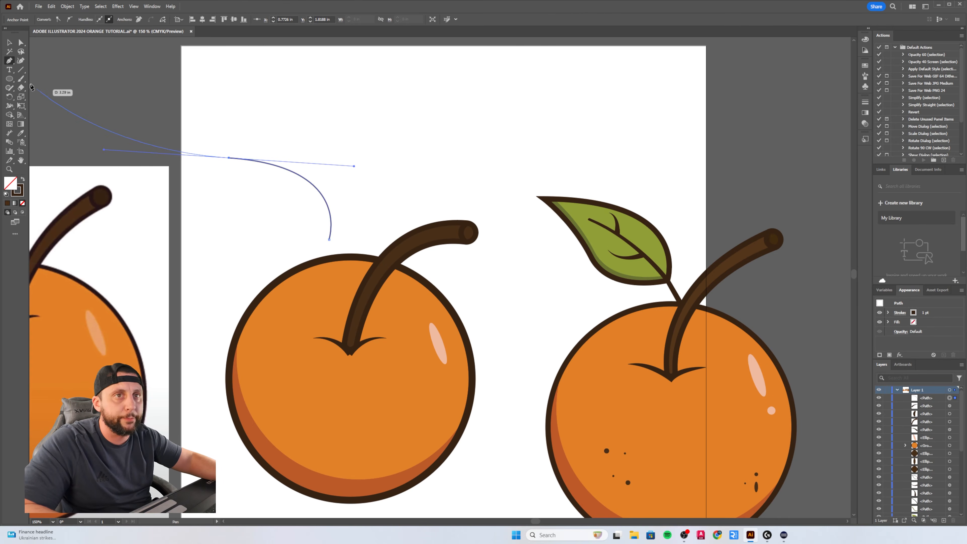
{"action": "left_click", "coordinate": [10, 45]}
{"action": "left_click", "coordinate": [269, 173]}
Set the leaf curve's stroke weight to 6 pt
{"action": "left_click_drag", "start_coordinate": [284, 194], "coordinate": [185, 110]}
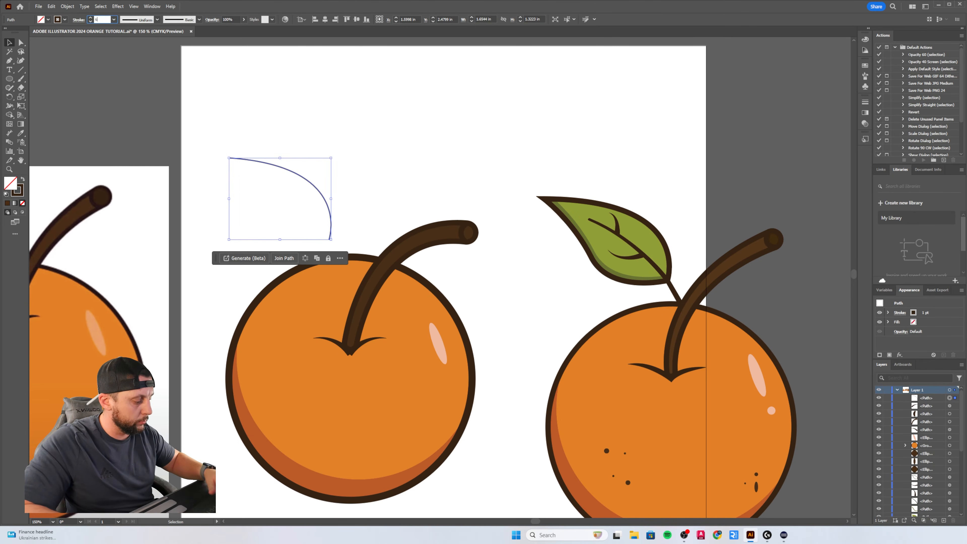
{"action": "type", "text": "6"}
{"action": "key", "text": "Return"}
{"action": "left_click", "coordinate": [96, 76]}
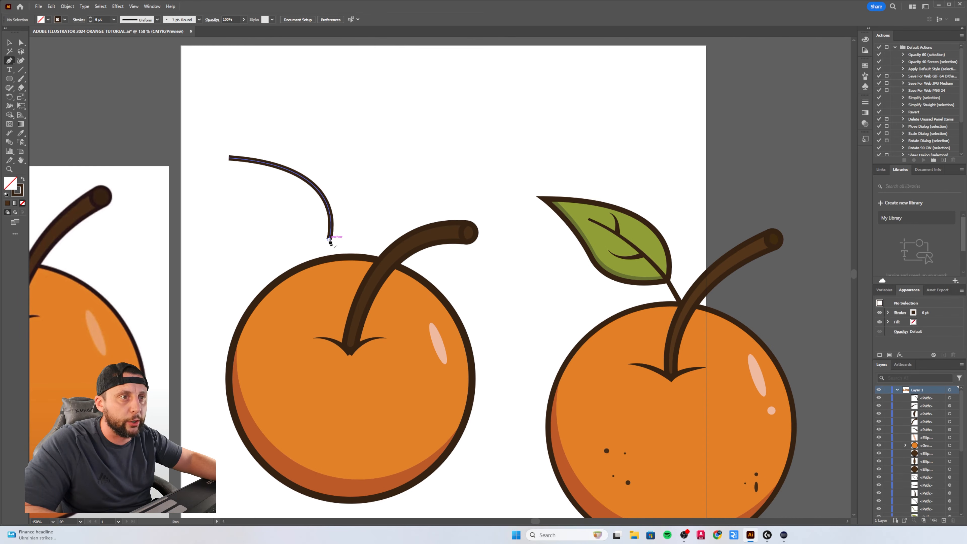
Continue the leaf path with the Pen tool along a curved lower edge and close it at the pointed tip
{"action": "mouse_move", "coordinate": [329, 240]}
{"action": "left_mouse_down"}
{"action": "mouse_move", "coordinate": [271, 221]}
{"action": "mouse_move", "coordinate": [250, 180]}
{"action": "left_mouse_up"}
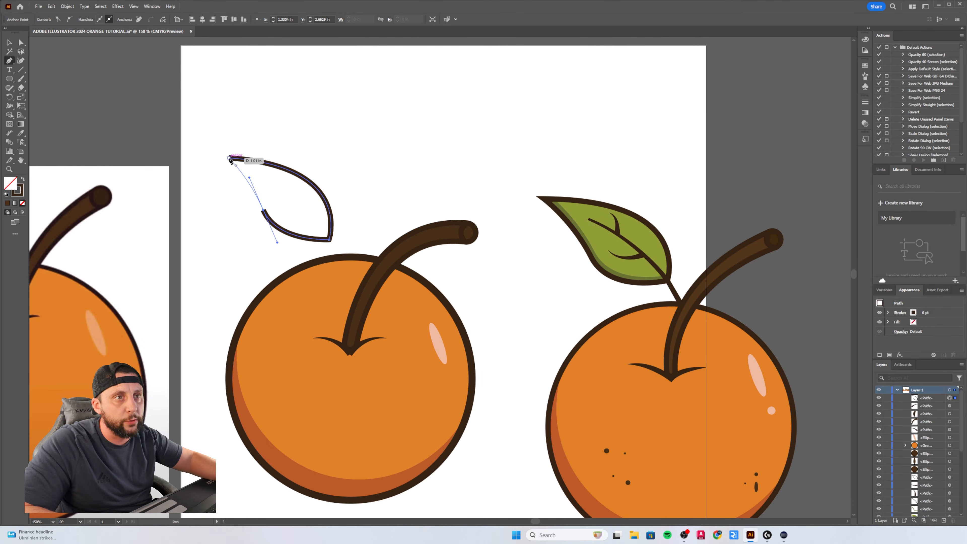
{"action": "left_click", "coordinate": [230, 160]}
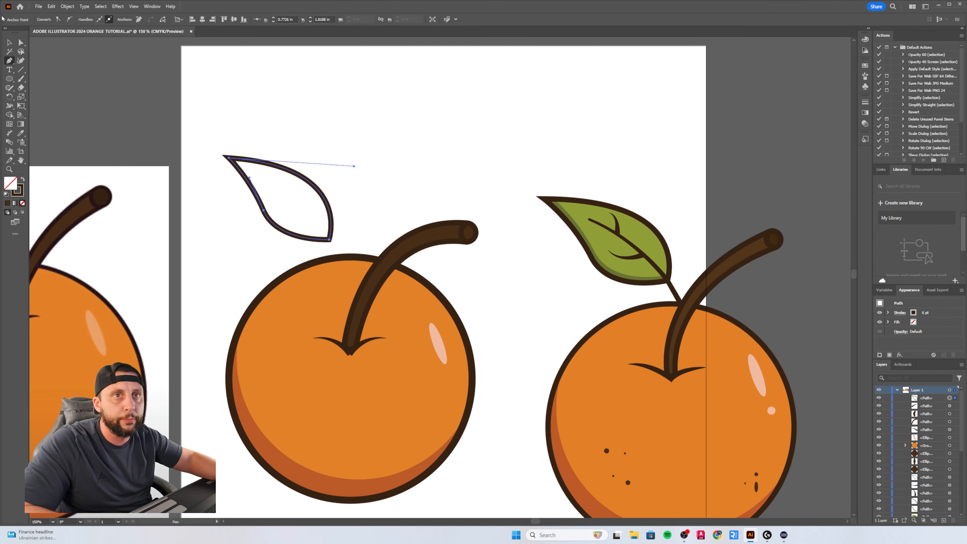
{"action": "left_click", "coordinate": [9, 44]}
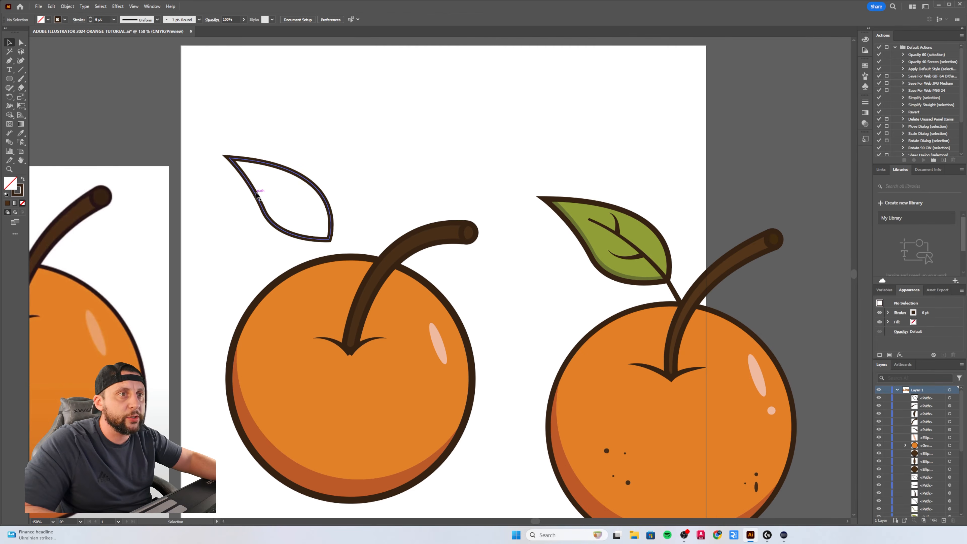
{"action": "scroll", "coordinate": [267, 228], "scroll_direction": "up", "scroll_amount": 3}
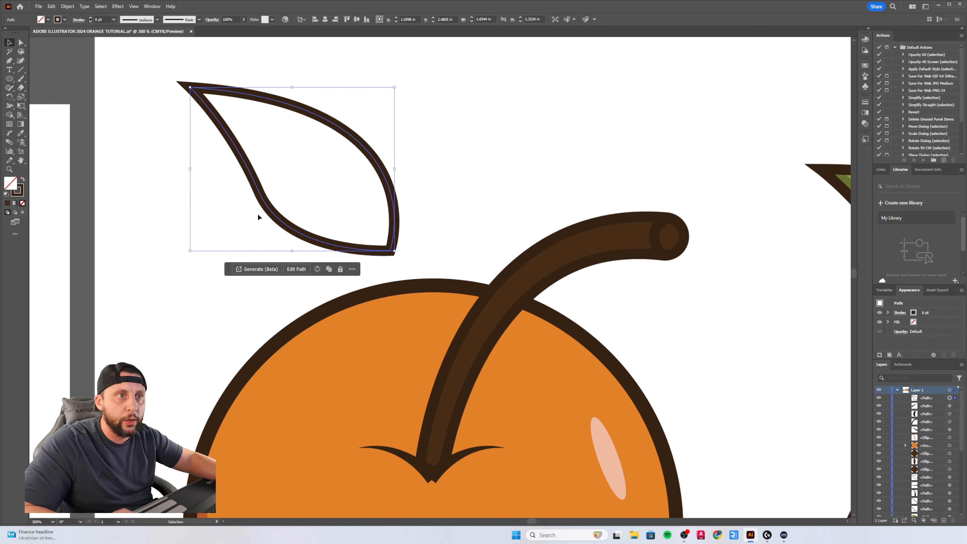
{"action": "left_click", "coordinate": [9, 61]}
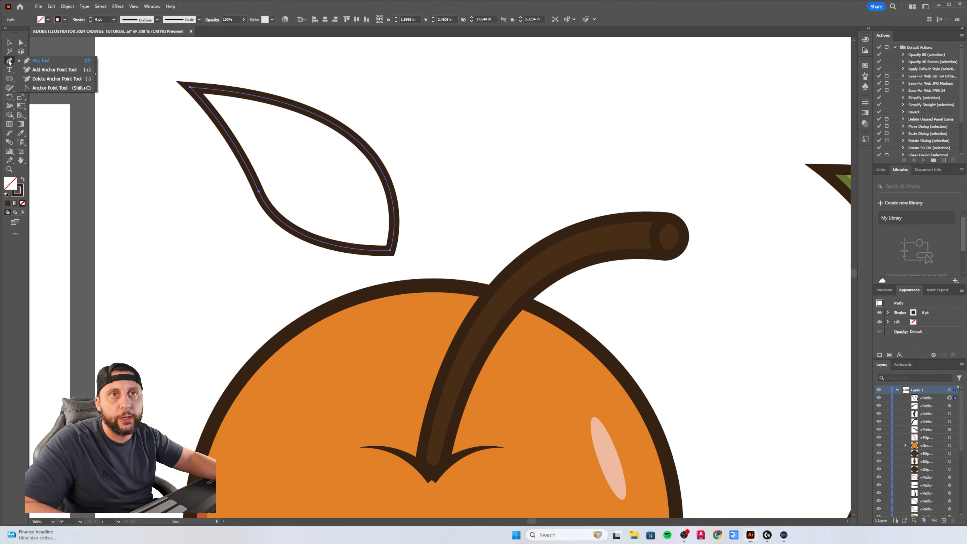
{"action": "left_click", "coordinate": [49, 70]}
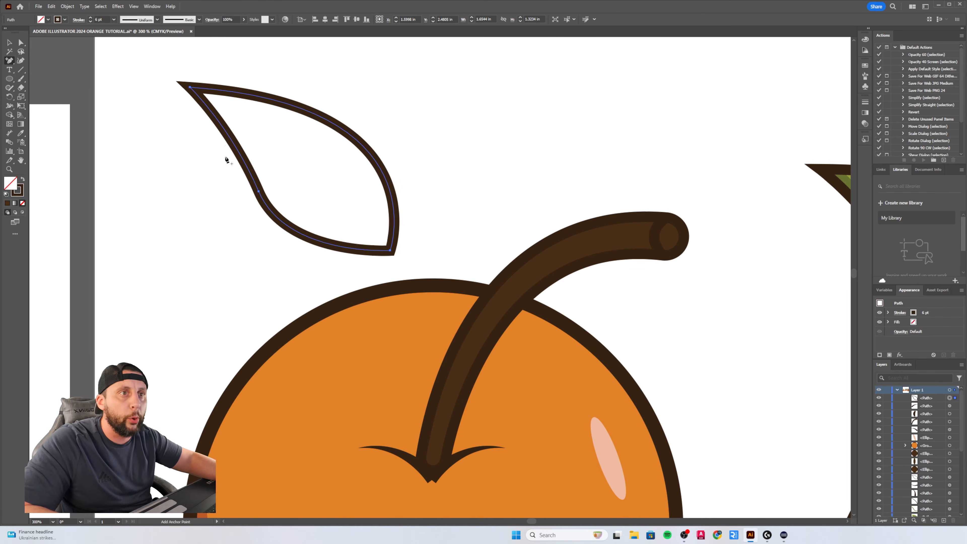
{"action": "left_click", "coordinate": [10, 43]}
{"action": "left_click", "coordinate": [85, 83]}
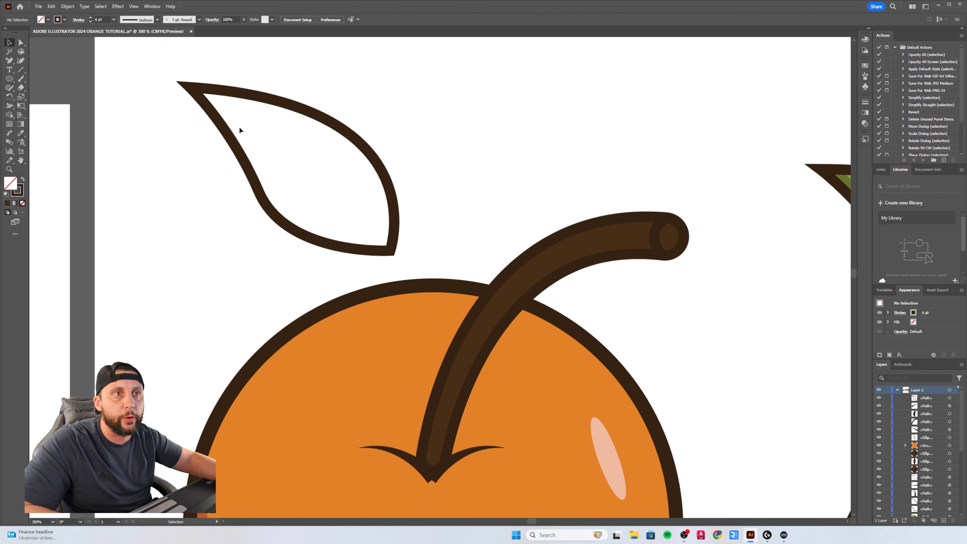
Bow the leaf's lower-left edge by adjusting its middle anchor's handles, and add an anchor point between that anchor and the pointed tip
{"action": "left_click", "coordinate": [231, 141]}
{"action": "left_click", "coordinate": [22, 43]}
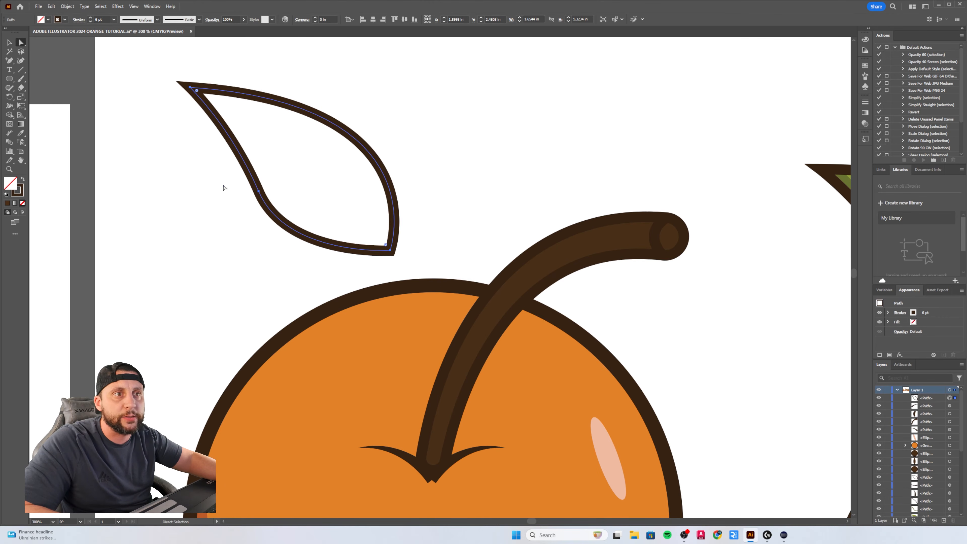
{"action": "left_click", "coordinate": [259, 192]}
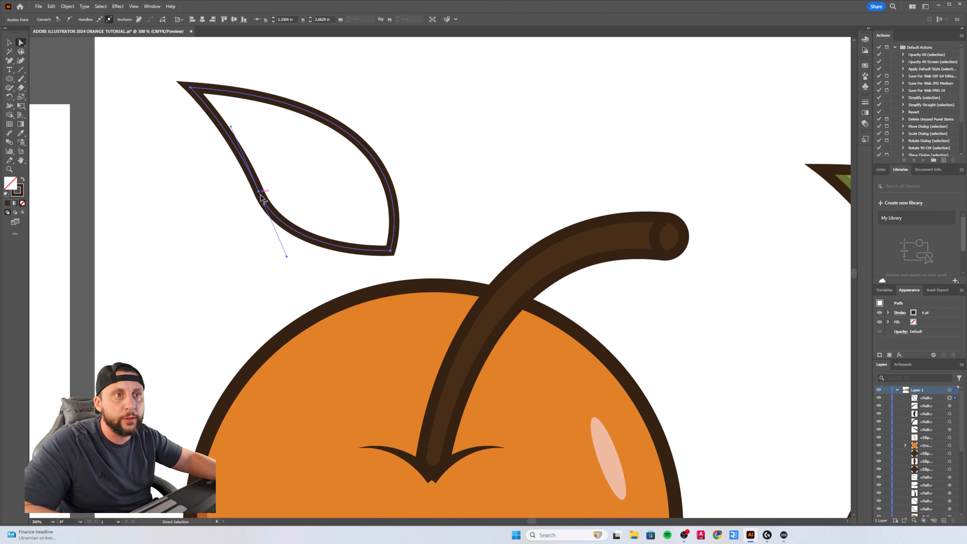
{"action": "left_click_drag", "start_coordinate": [287, 258], "coordinate": [278, 262]}
{"action": "left_click_drag", "start_coordinate": [391, 133], "coordinate": [360, 171]}
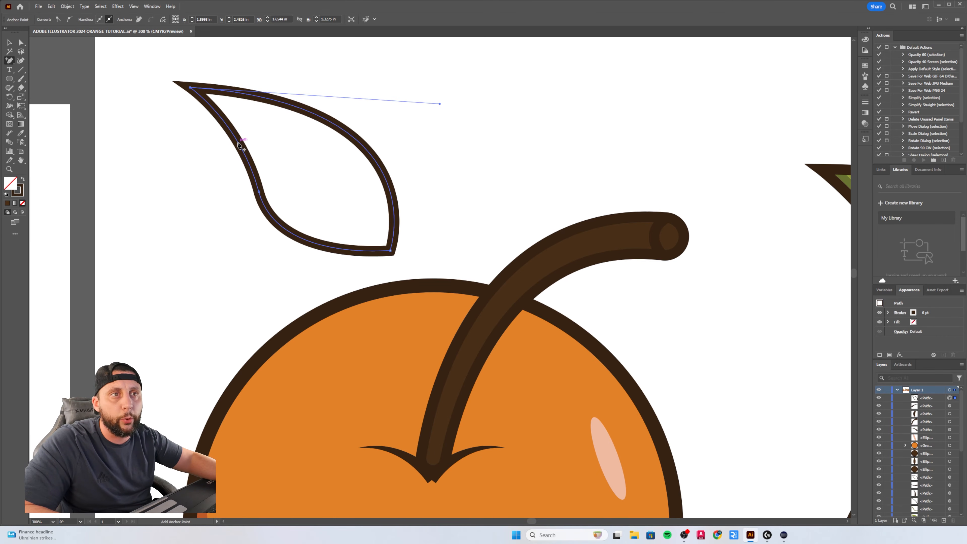
{"action": "left_click", "coordinate": [238, 143]}
{"action": "left_click", "coordinate": [9, 42]}
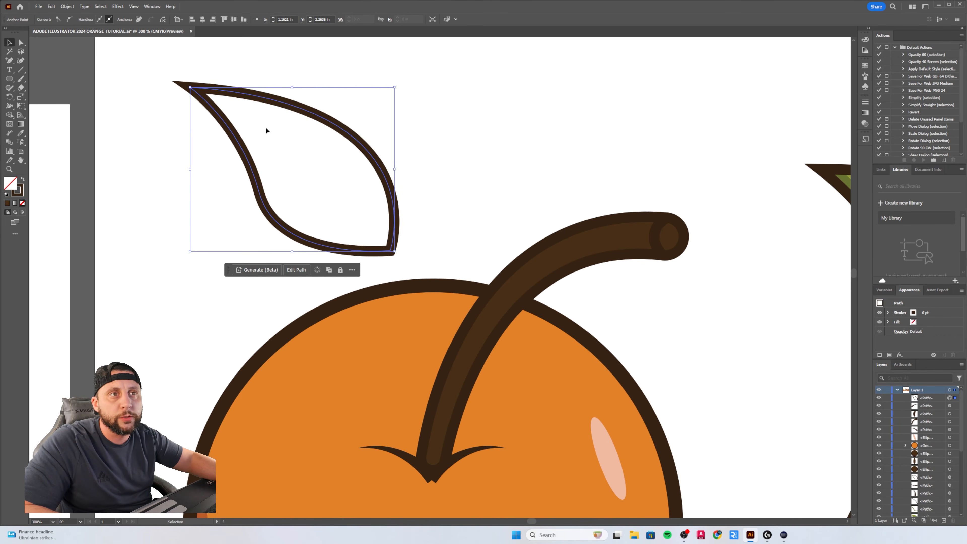
{"action": "left_click", "coordinate": [265, 130]}
{"action": "left_click", "coordinate": [223, 115]}
{"action": "left_click", "coordinate": [20, 43]}
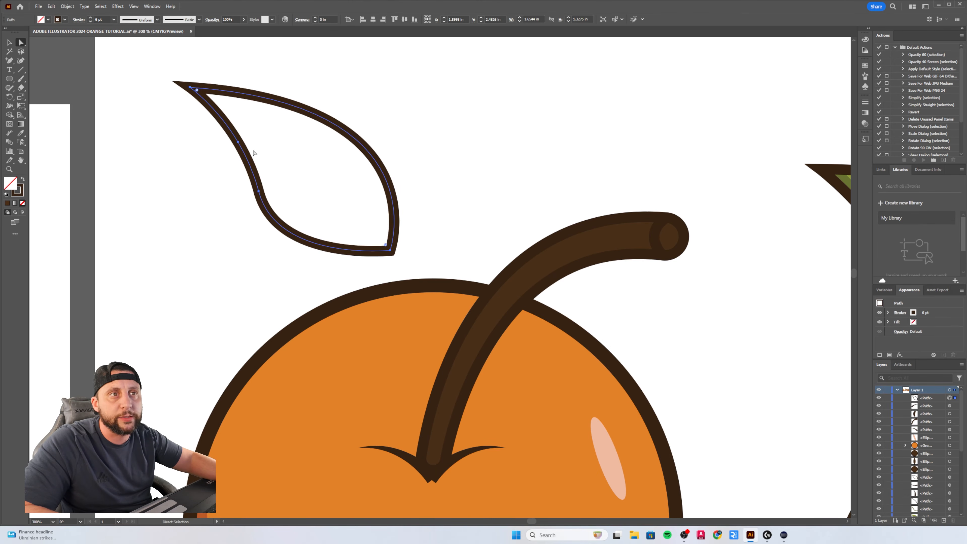
{"action": "left_click_drag", "start_coordinate": [239, 142], "coordinate": [212, 156]}
{"action": "left_click_drag", "start_coordinate": [191, 121], "coordinate": [203, 170]}
{"action": "key", "text": "ctrl+z"}
{"action": "key", "text": "ctrl+z"}
{"action": "key", "text": "ctrl+z"}
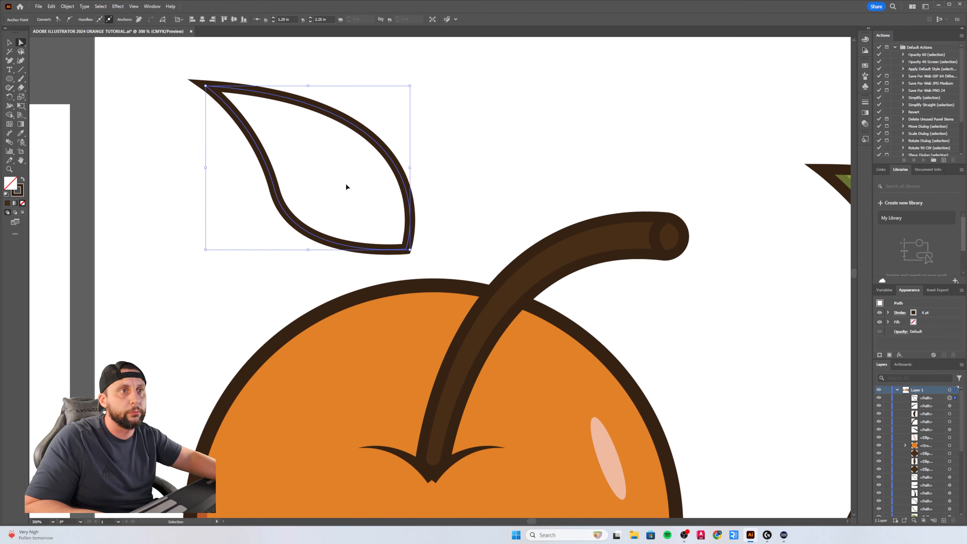
Compare the leaf outline with the leaf on the reference orange
{"action": "key", "text": "v"}
{"action": "left_click", "coordinate": [289, 129]}
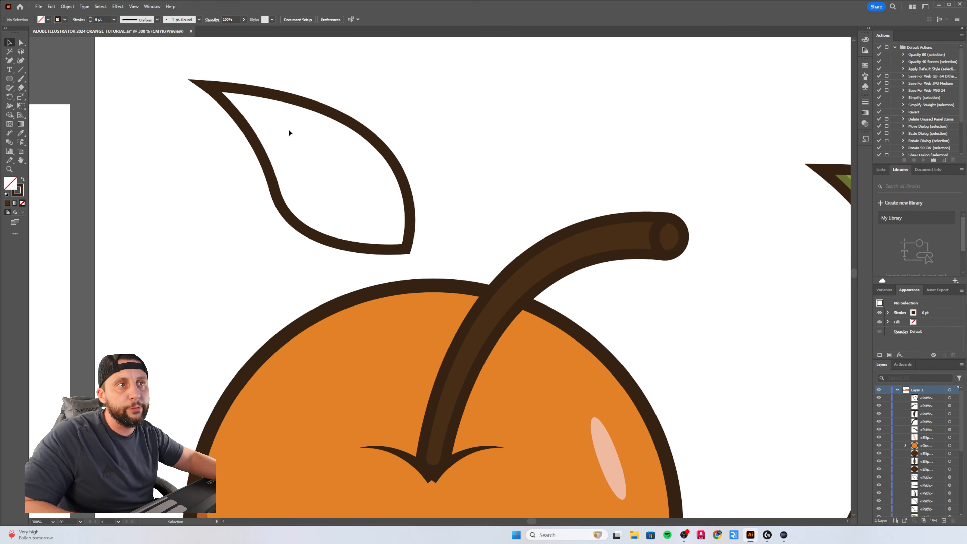
{"action": "left_click", "coordinate": [336, 121]}
{"action": "scroll", "coordinate": [371, 173], "scroll_direction": "down", "scroll_amount": 2}
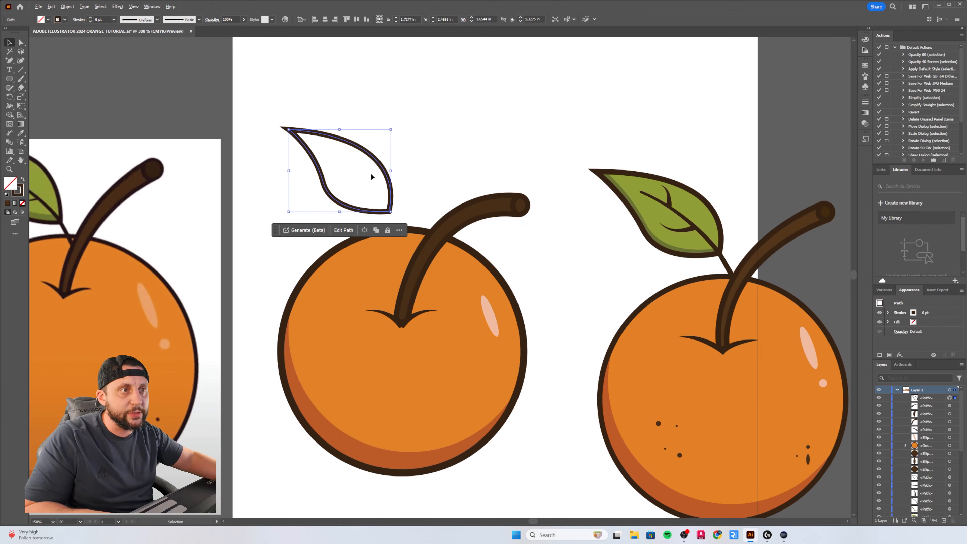
{"action": "scroll", "coordinate": [678, 238], "scroll_direction": "up", "scroll_amount": 1}
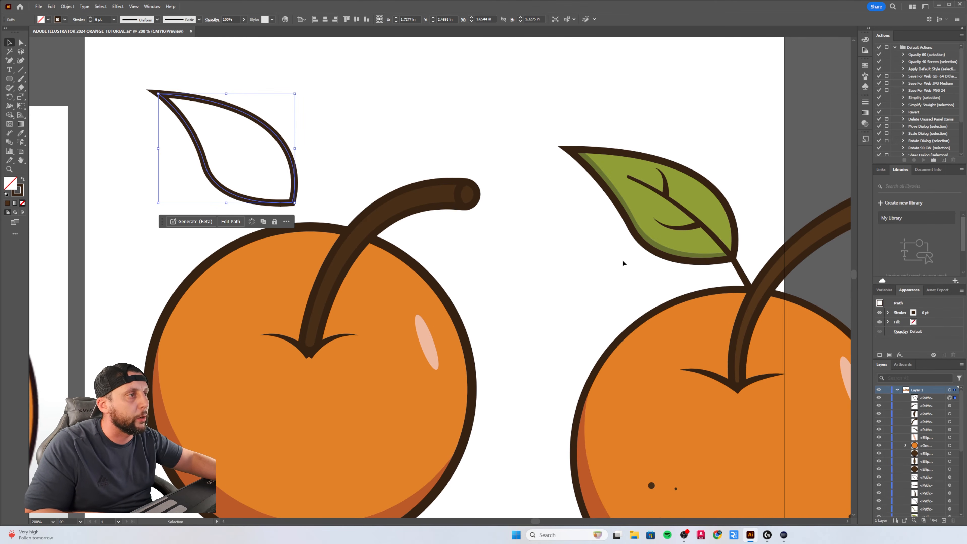
{"action": "scroll", "coordinate": [554, 253], "scroll_direction": "down", "scroll_amount": 1}
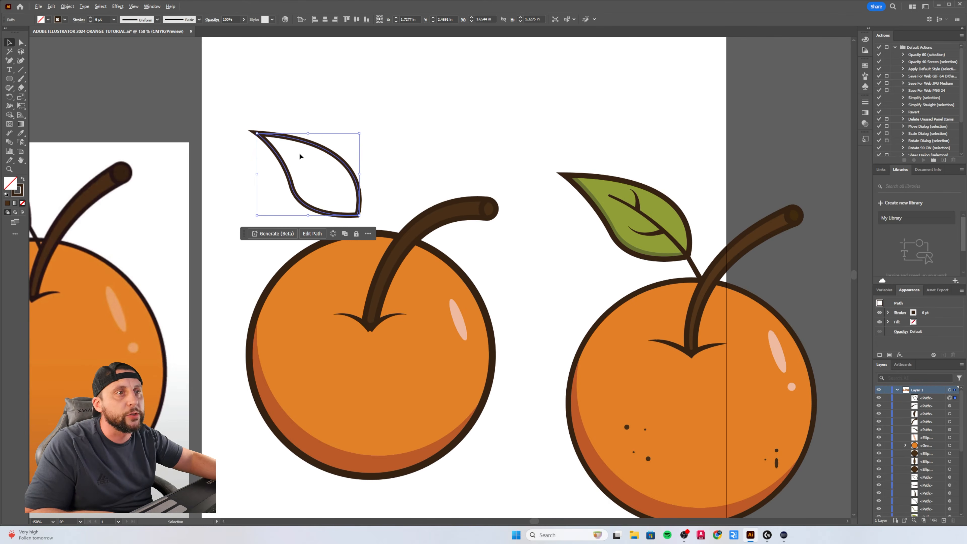
{"action": "scroll", "coordinate": [283, 153], "scroll_direction": "up", "scroll_amount": 1}
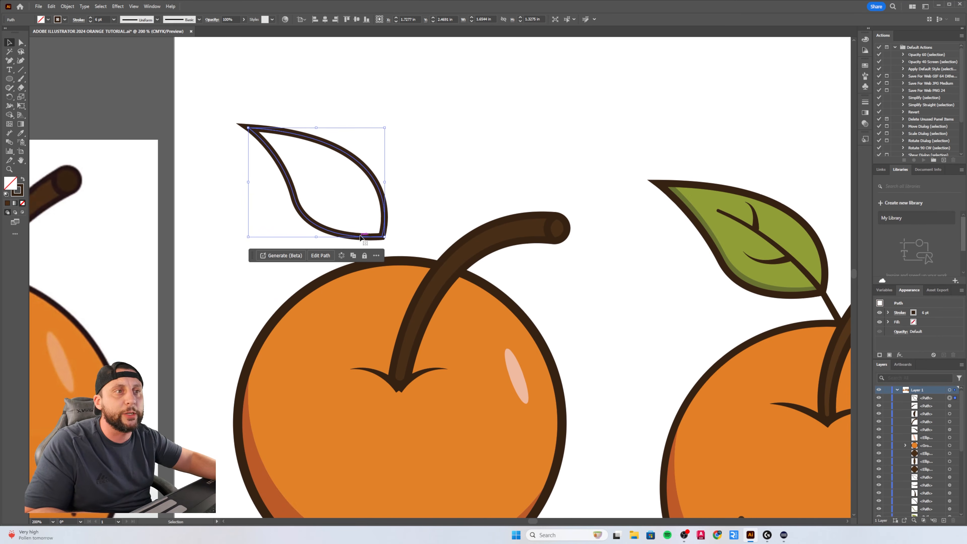
Paste two stacked copies of the leaf outline, place them above the stem, and turn their dark brown stroke into a solid fill
{"action": "key", "text": "a"}
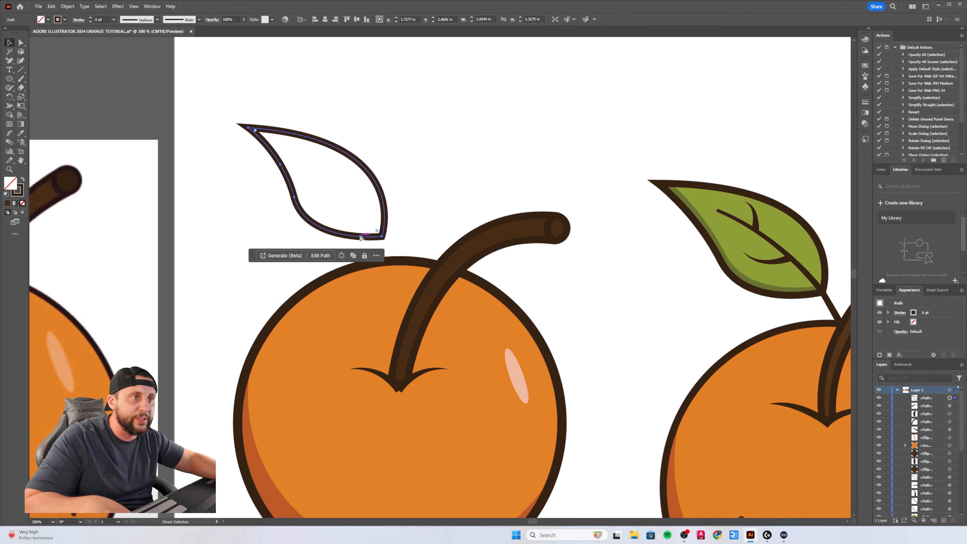
{"action": "key", "text": "ctrl+v"}
{"action": "key", "text": "v"}
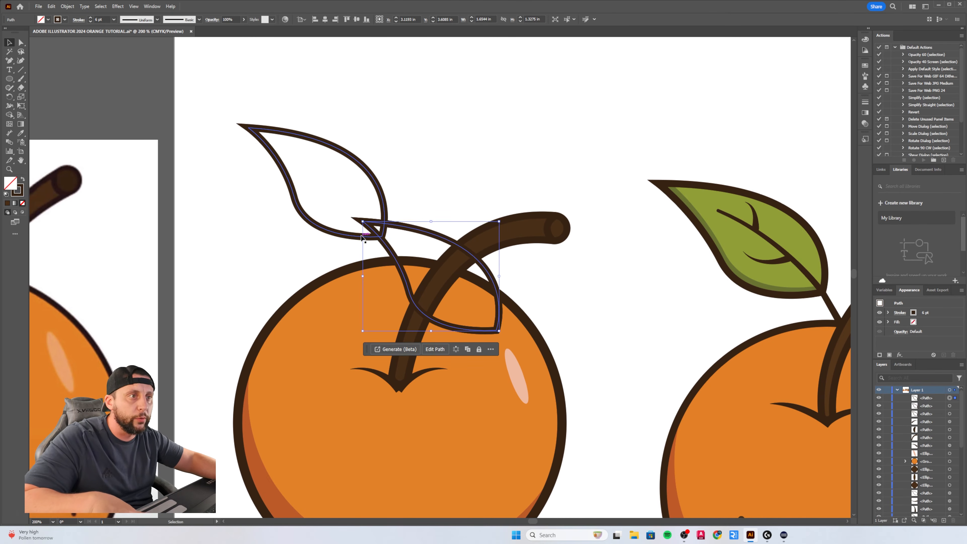
{"action": "left_click", "coordinate": [412, 228], "text": "shift"}
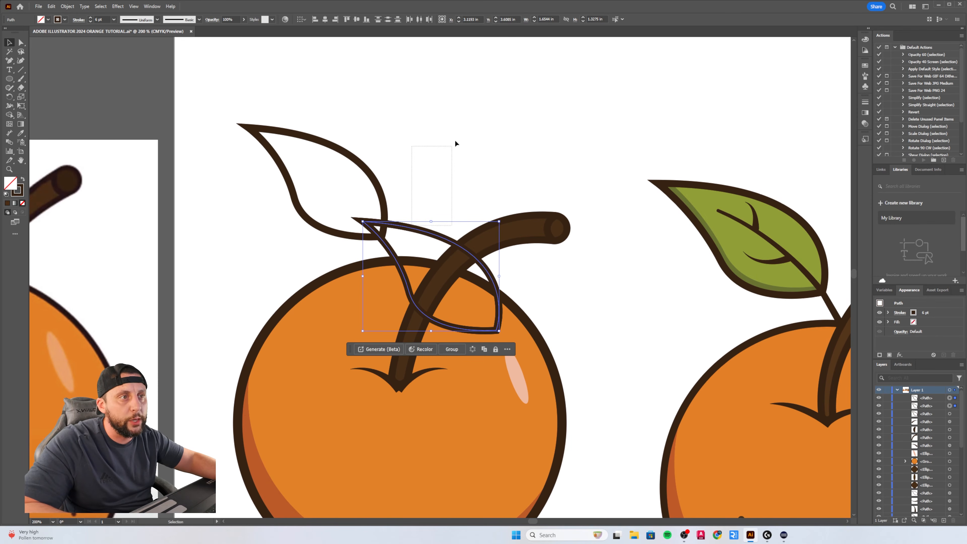
{"action": "left_click_drag", "start_coordinate": [432, 206], "coordinate": [473, 81]}
{"action": "left_click", "coordinate": [24, 181]}
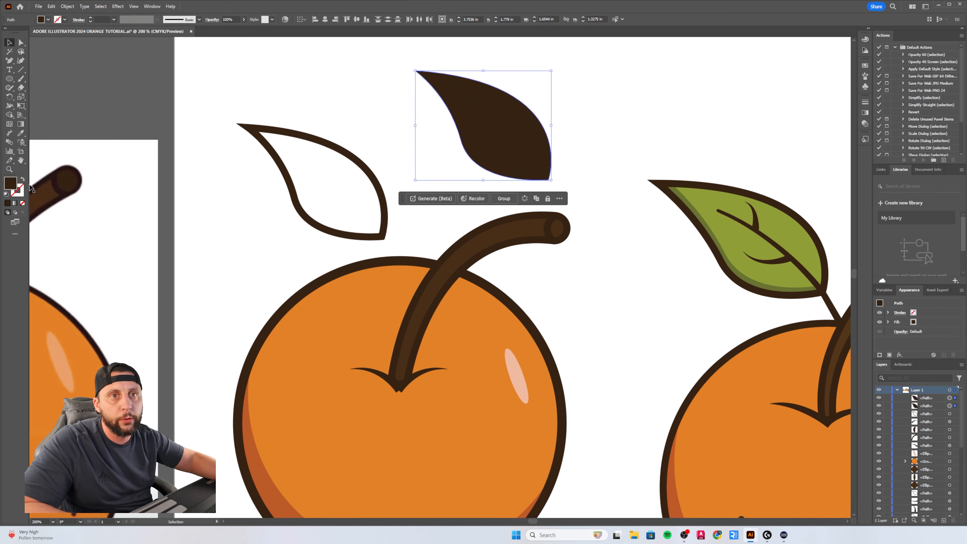
Fill the top leaf copy with blue and overlap it slightly up and right of the brown copy, exposing a sliver along the lower-left edge
{"action": "left_click", "coordinate": [438, 154]}
{"action": "left_click_drag", "start_coordinate": [450, 131], "coordinate": [533, 131]}
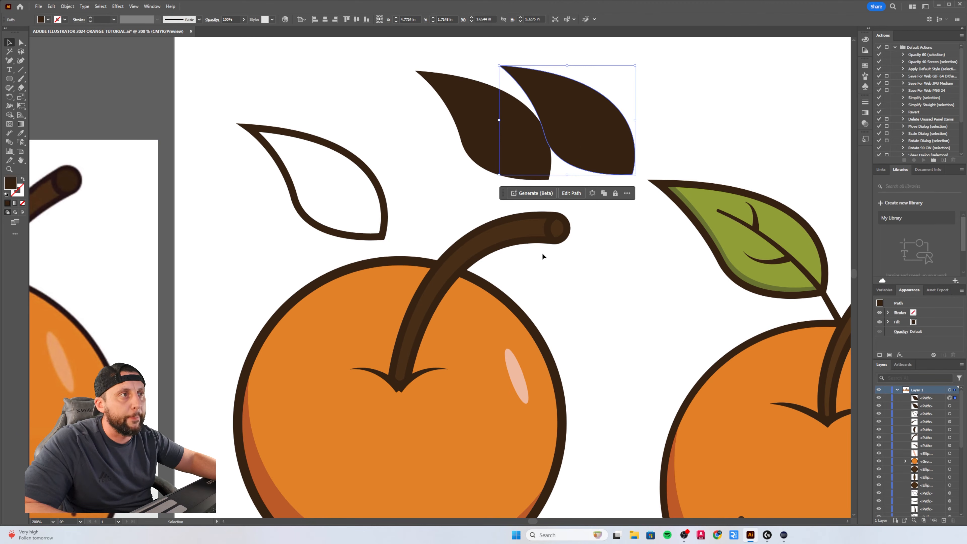
{"action": "left_click", "coordinate": [43, 20]}
{"action": "left_click", "coordinate": [58, 36]}
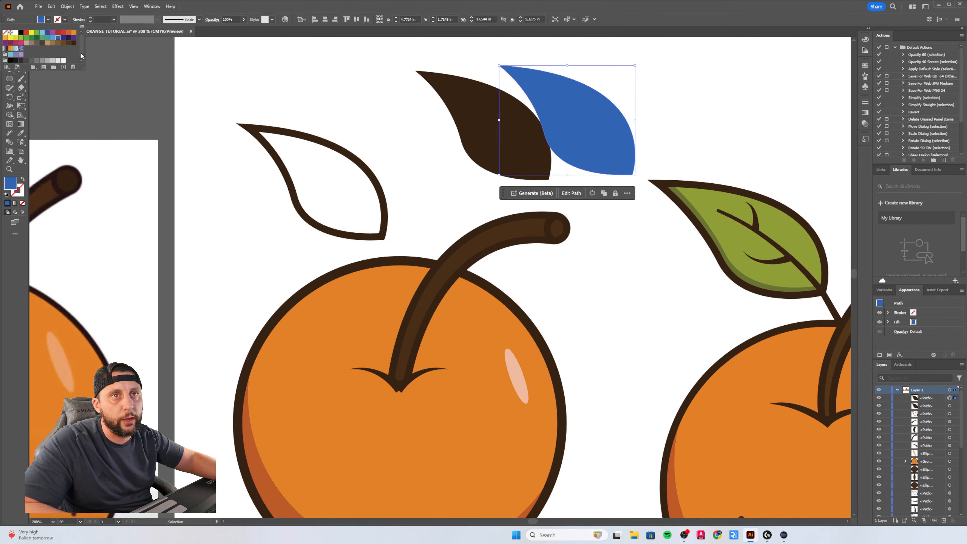
{"action": "left_click", "coordinate": [117, 81]}
{"action": "left_click_drag", "start_coordinate": [590, 124], "coordinate": [510, 122]}
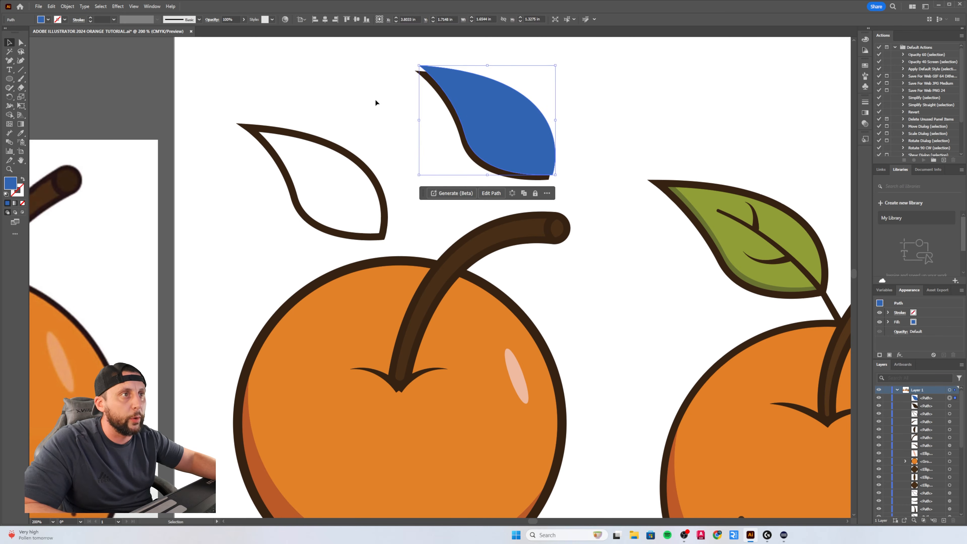
{"action": "left_click", "coordinate": [375, 99]}
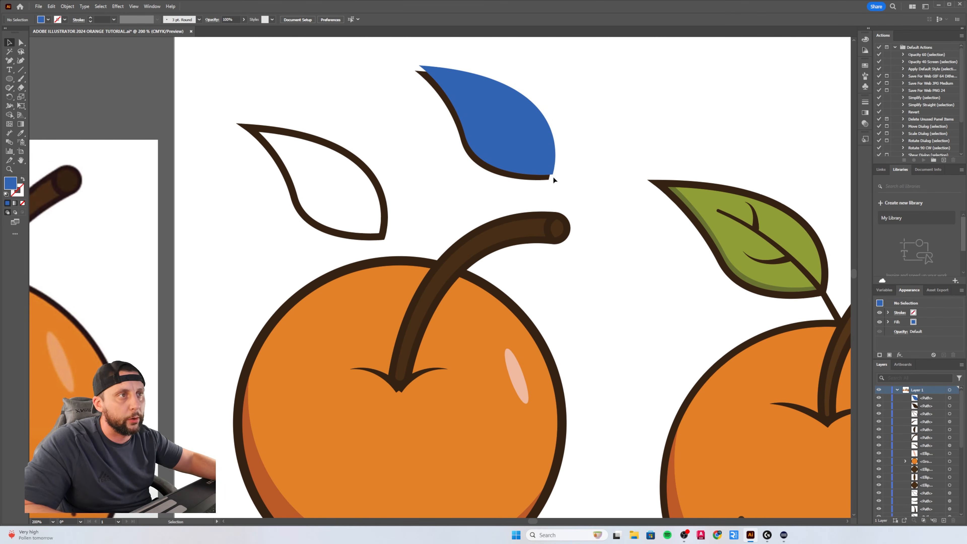
Split the overlapping leaf copies with the Shape Builder tool into the lower-left shading sliver and the excess strip along the upper edge
{"action": "left_click_drag", "start_coordinate": [441, 139], "coordinate": [440, 140]}
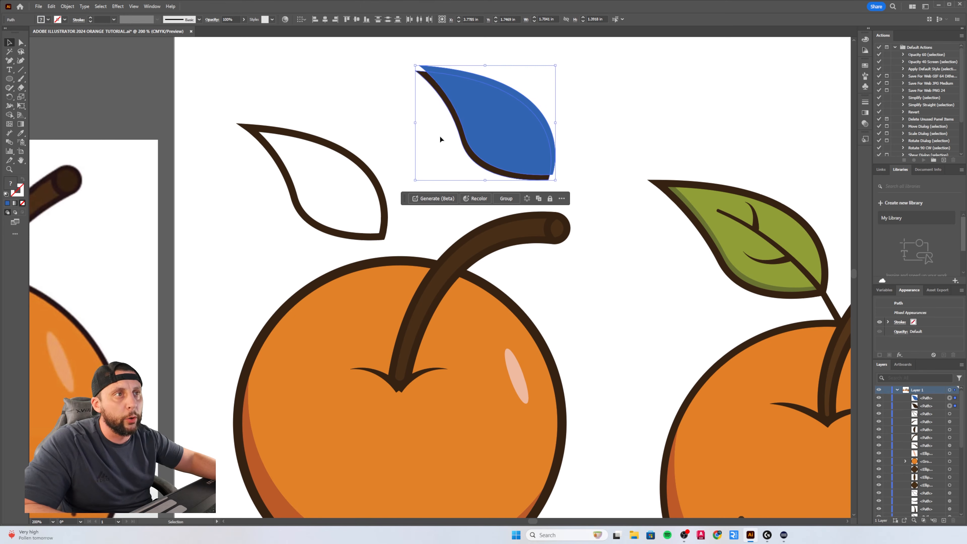
{"action": "left_click", "coordinate": [13, 116]}
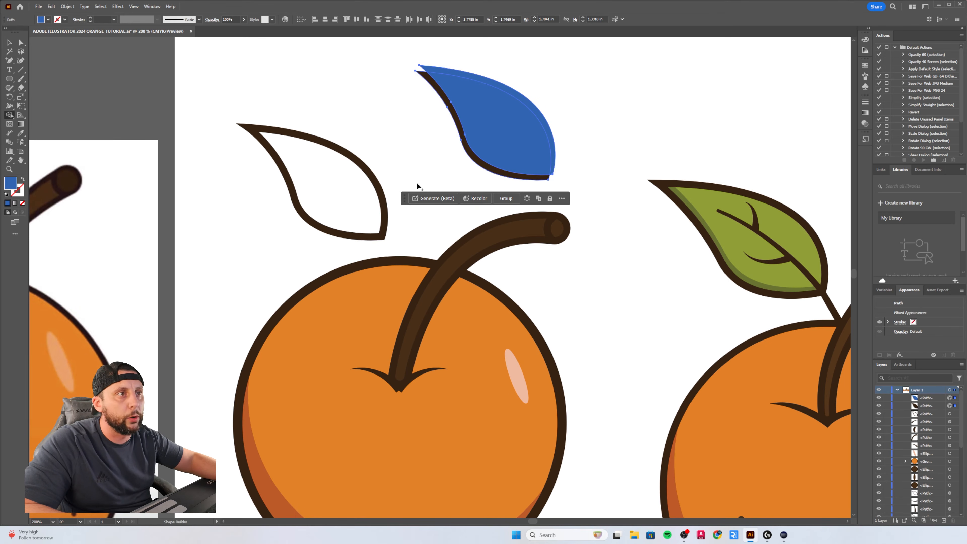
{"action": "left_click", "coordinate": [476, 161]}
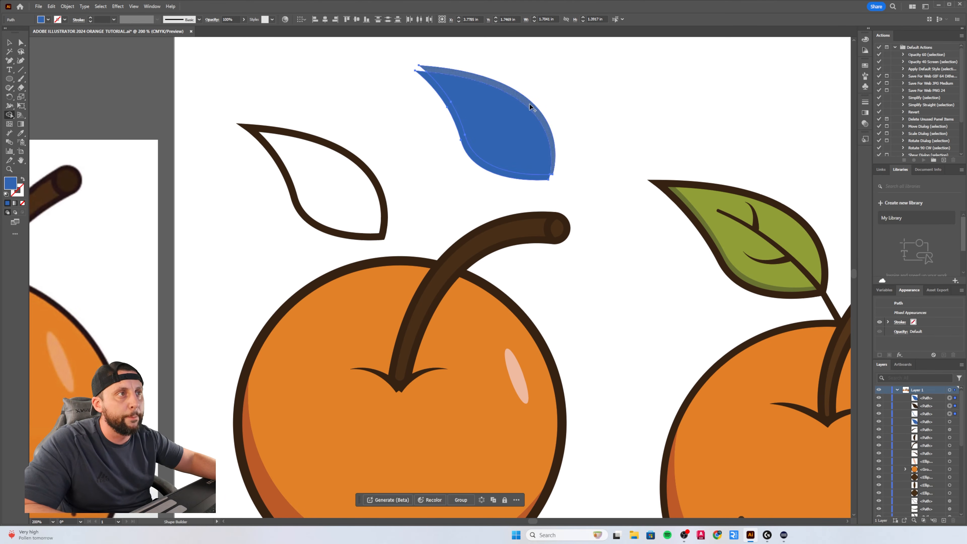
{"action": "left_click", "coordinate": [531, 104]}
{"action": "left_click", "coordinate": [10, 43]}
{"action": "left_click", "coordinate": [354, 87]}
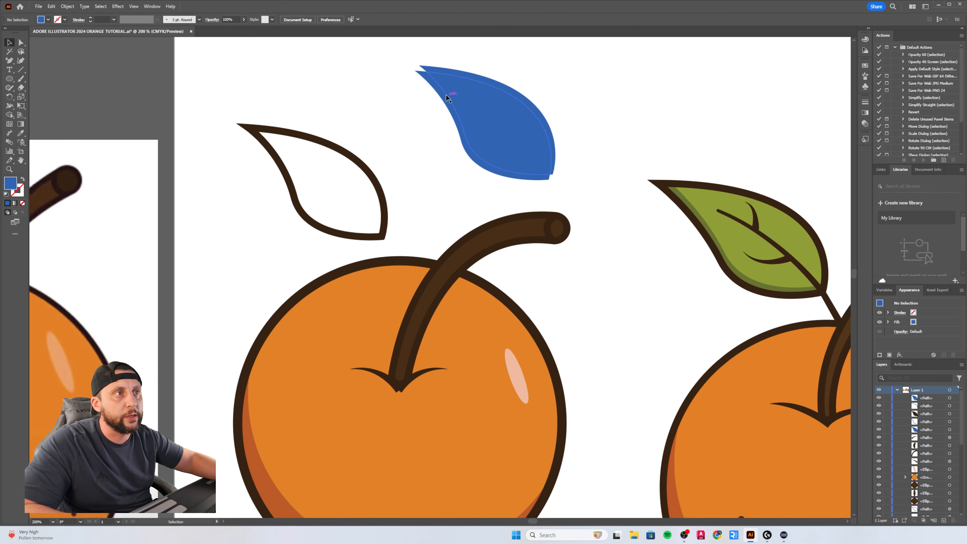
Delete the excess blue strip along the upper edge and the leftover blue leaf covering the brown shape
{"action": "left_click", "coordinate": [506, 91]}
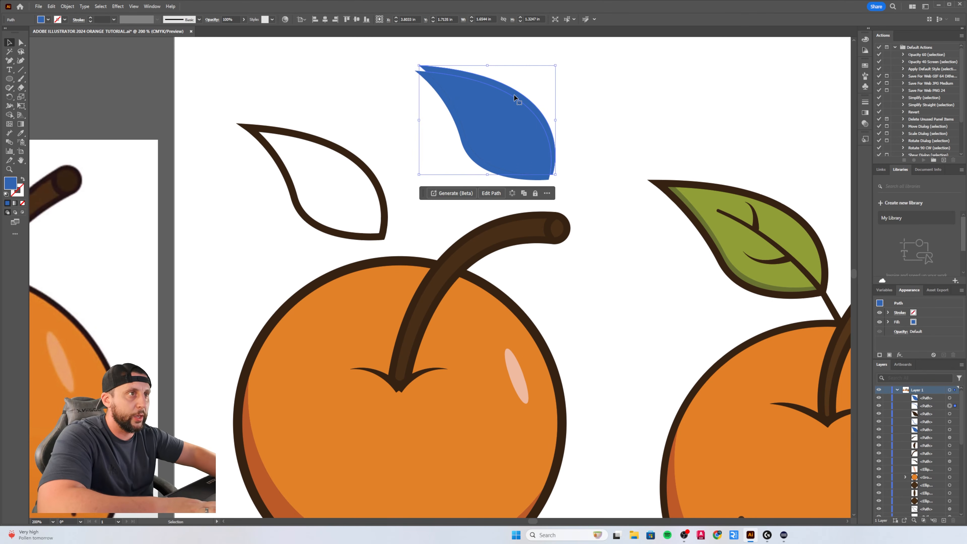
{"action": "key", "text": "Delete"}
{"action": "left_click_drag", "start_coordinate": [500, 126], "coordinate": [617, 119]}
{"action": "key", "text": "Delete"}
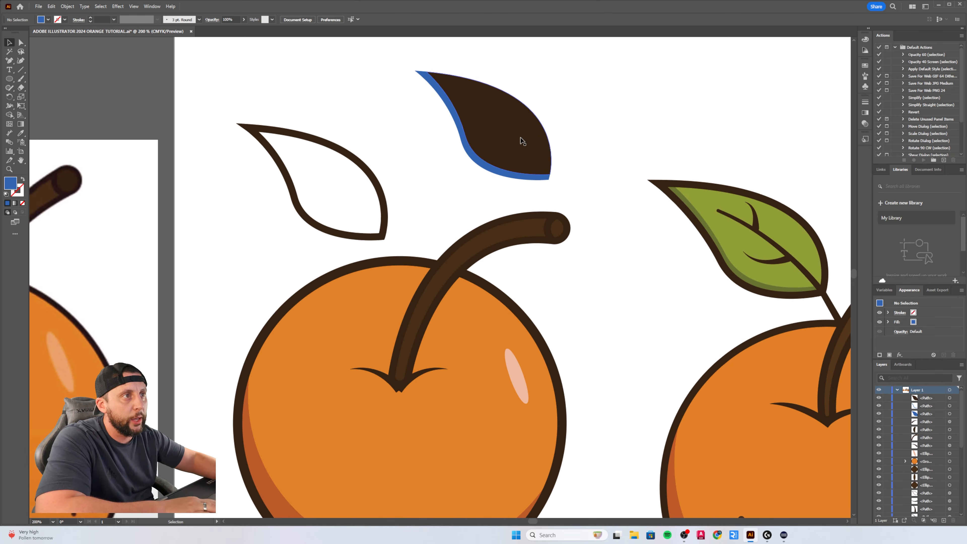
{"action": "left_click_drag", "start_coordinate": [529, 149], "coordinate": [582, 129]}
{"action": "left_click_drag", "start_coordinate": [485, 166], "coordinate": [452, 175]}
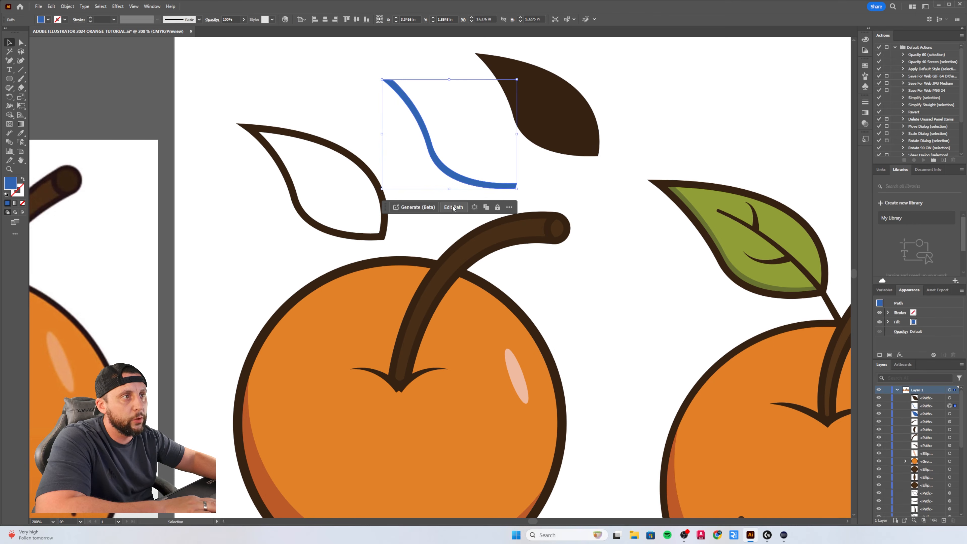
{"action": "key", "text": "ctrl+z"}
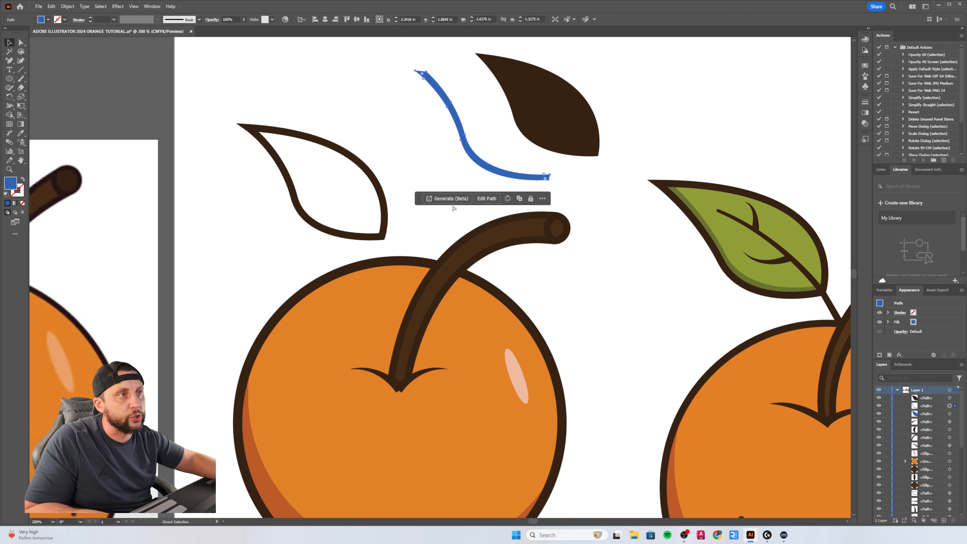
{"action": "key", "text": "ctrl+z"}
{"action": "left_click", "coordinate": [607, 164]}
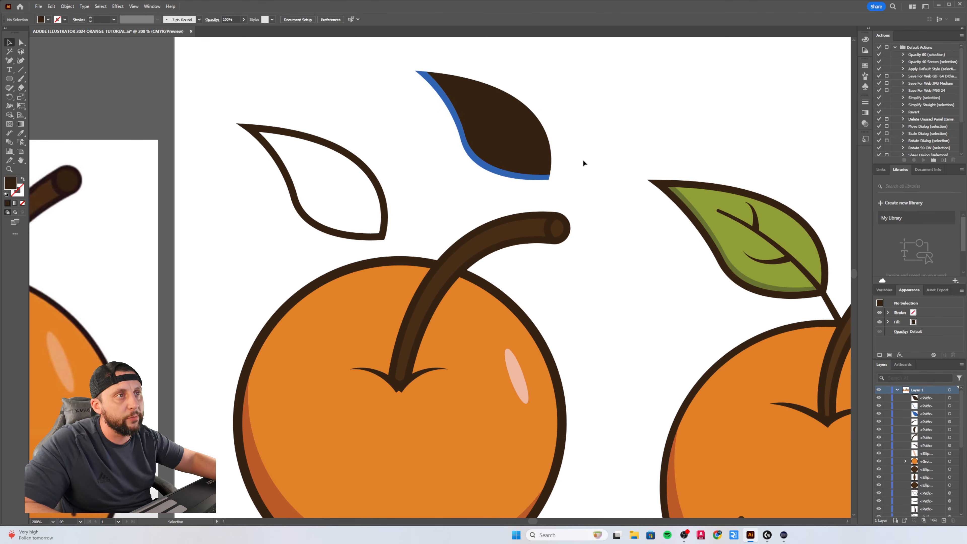
Fill the brown leaf body with the light green sampled from the reference leaf
{"action": "left_click", "coordinate": [537, 148]}
{"action": "left_click", "coordinate": [21, 133]}
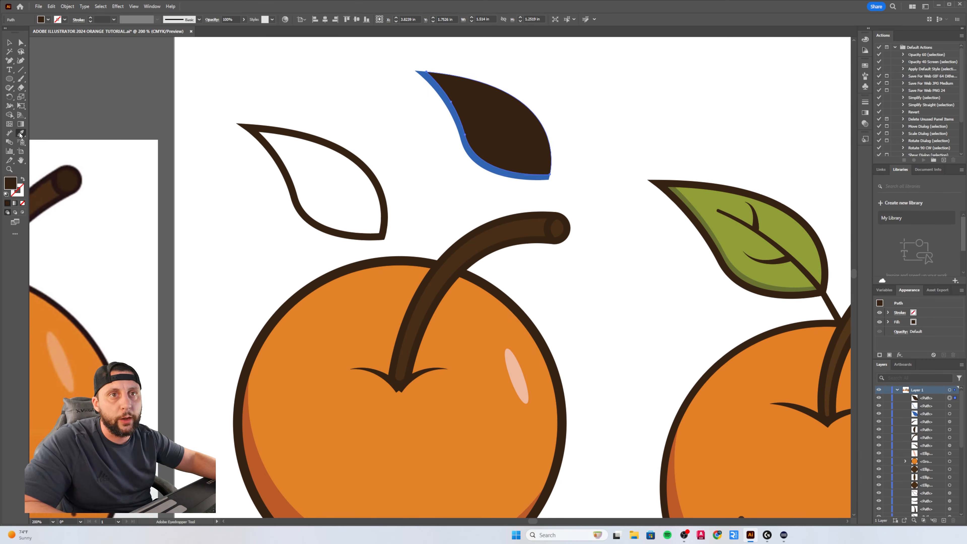
{"action": "left_click", "coordinate": [723, 254]}
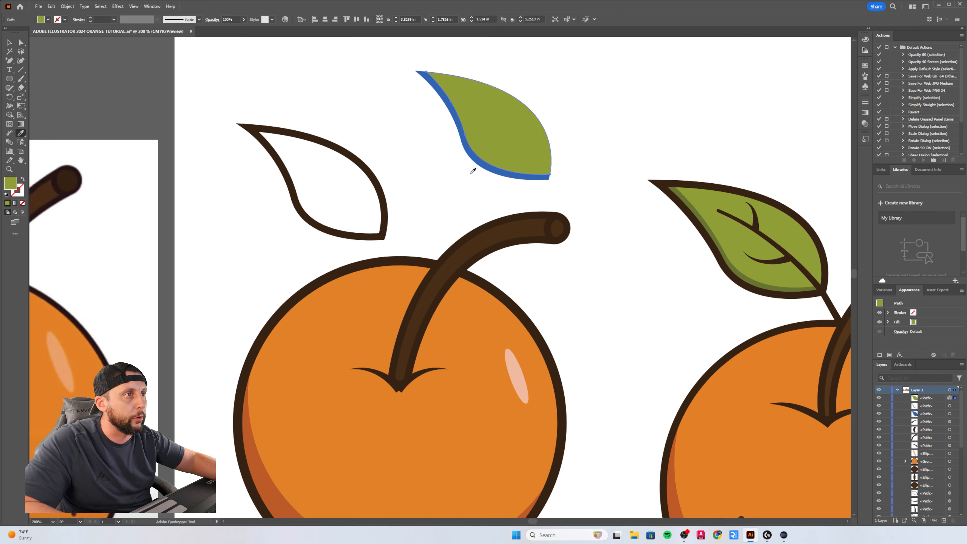
Fill the blue shading sliver with the darker green sampled from the reference leaf's shaded edge
{"action": "key", "text": "v"}
{"action": "left_click", "coordinate": [495, 170]}
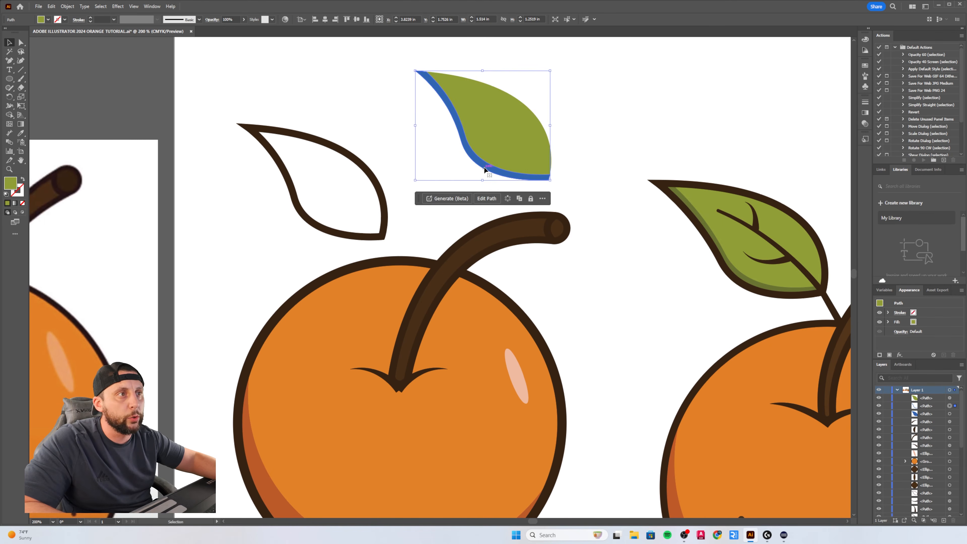
{"action": "left_click", "coordinate": [21, 133]}
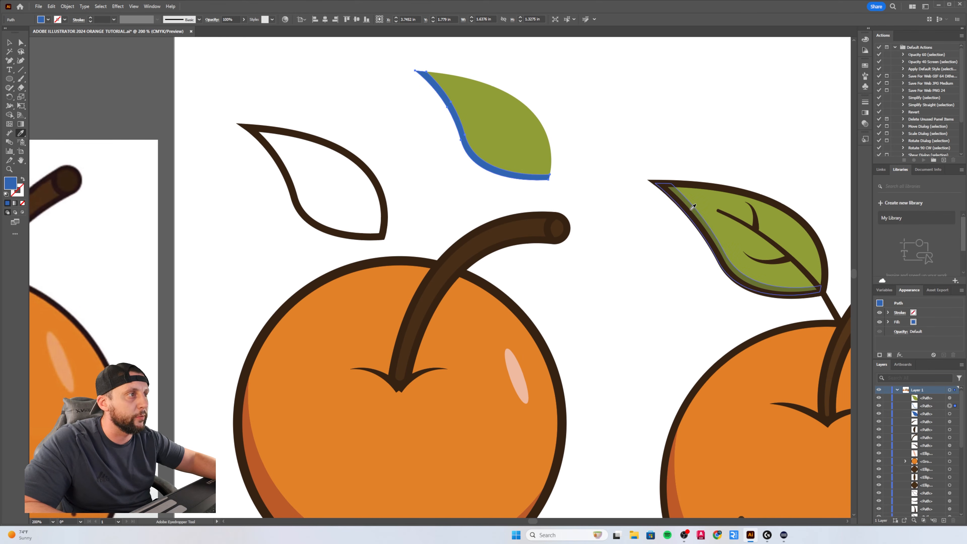
{"action": "left_click", "coordinate": [700, 206]}
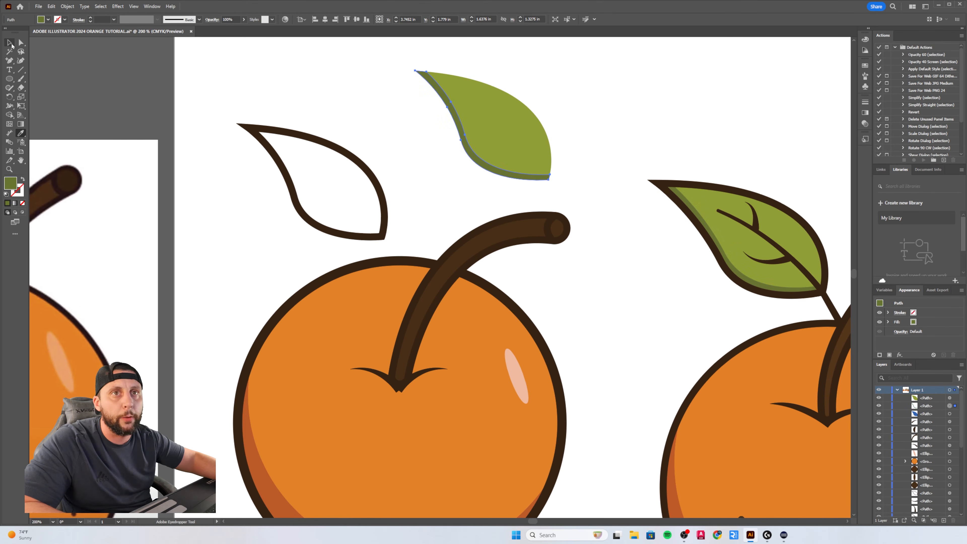
Bring the unfilled leaf outline to the front and place it over the green shaded leaf
{"action": "left_click", "coordinate": [10, 44]}
{"action": "left_click", "coordinate": [198, 138]}
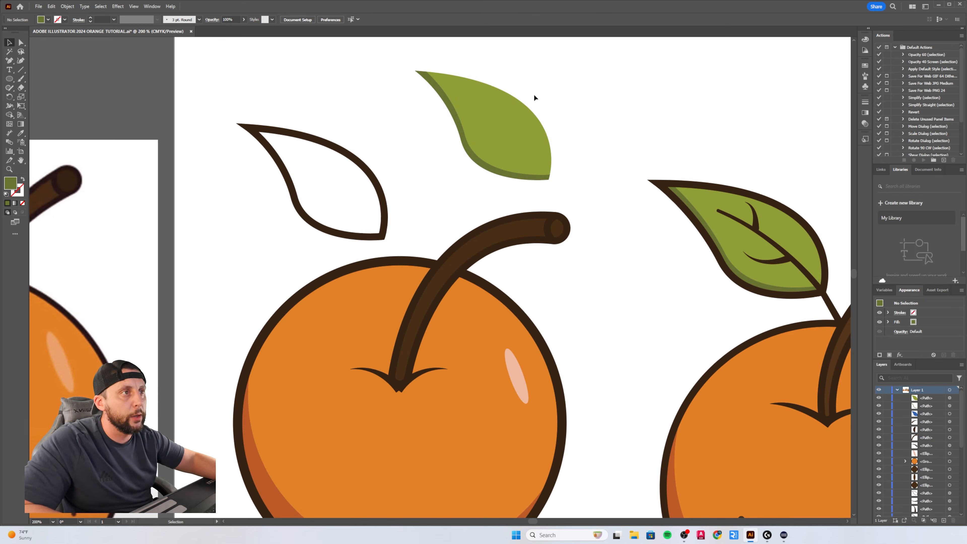
{"action": "left_click", "coordinate": [358, 165]}
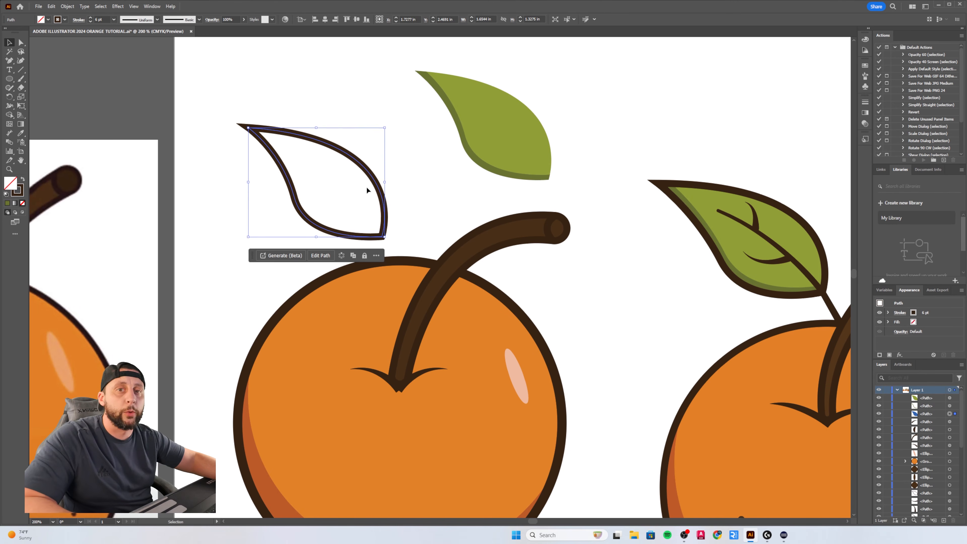
{"action": "right_click", "coordinate": [417, 150]}
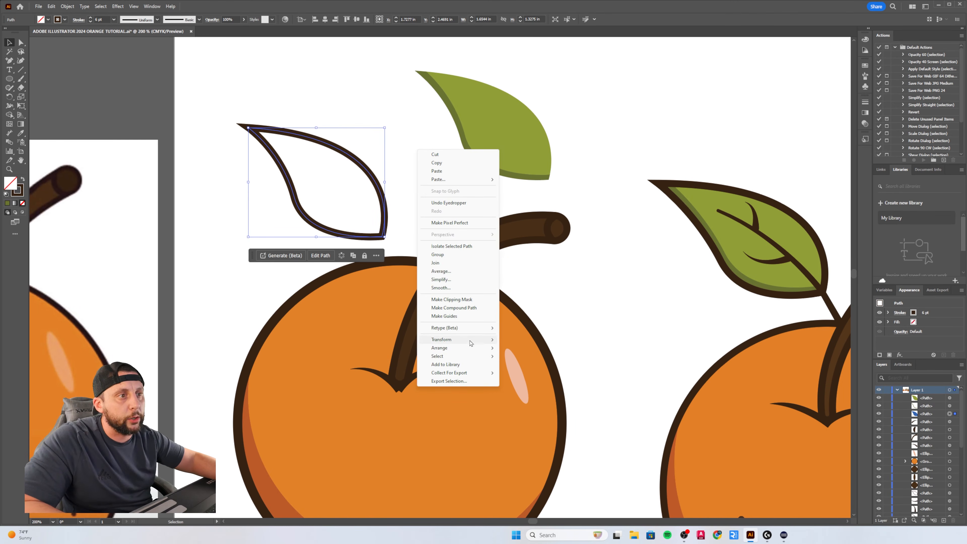
{"action": "mouse_move", "coordinate": [472, 348]}
{"action": "left_click", "coordinate": [537, 348]}
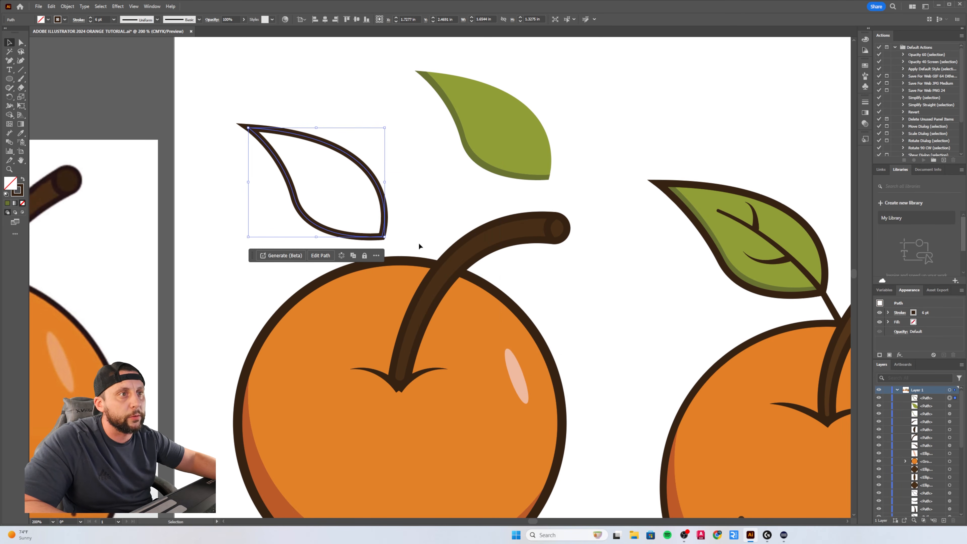
{"action": "left_click_drag", "start_coordinate": [385, 219], "coordinate": [554, 162]}
{"action": "left_click", "coordinate": [580, 112]}
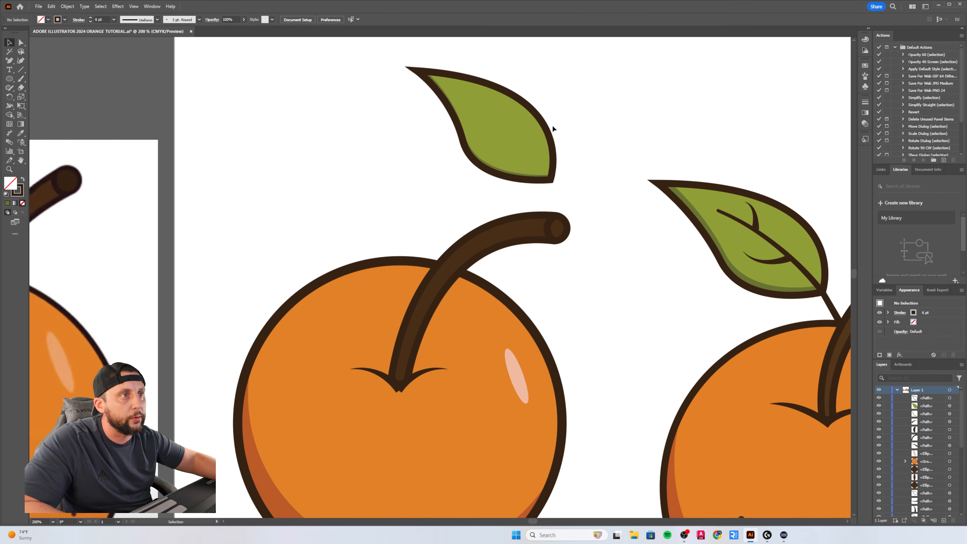
Move the complete leaf with its outline and shading down to just above the orange's upper-left edge
{"action": "left_click_drag", "start_coordinate": [545, 129], "coordinate": [358, 201]}
{"action": "left_click", "coordinate": [501, 146]}
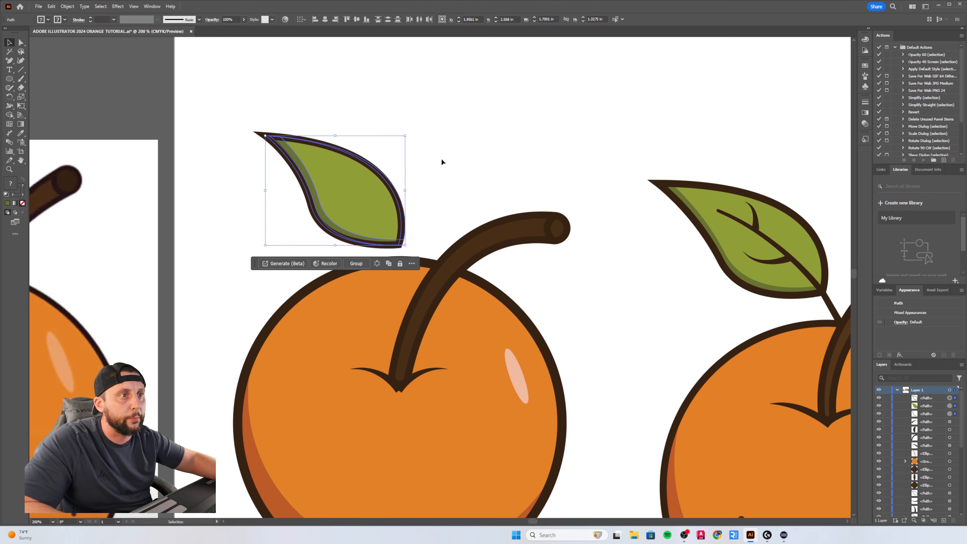
{"action": "left_click", "coordinate": [453, 216]}
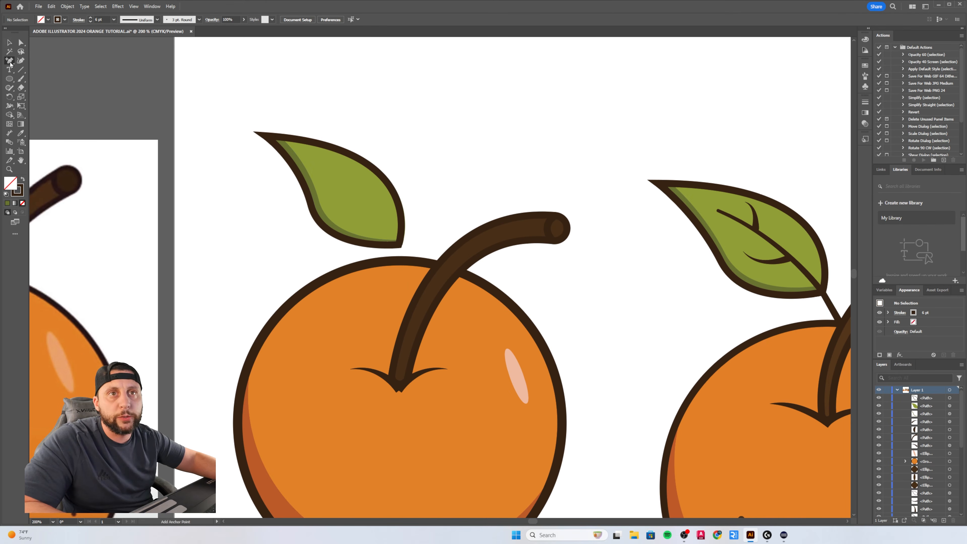
Draw a curved center vein with the Pen tool from inside the leaf through its base to the orange's stem
{"action": "left_click_drag", "start_coordinate": [10, 63], "coordinate": [36, 61]}
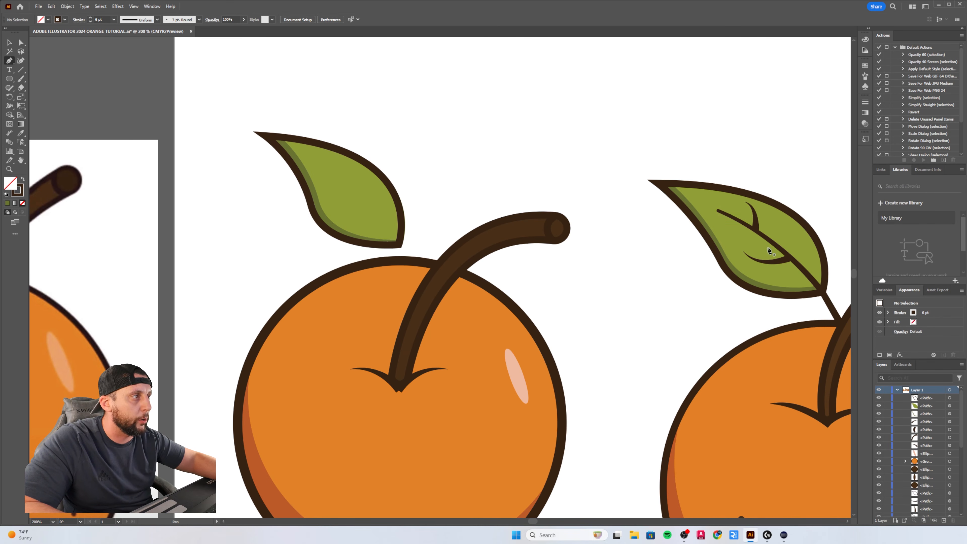
{"action": "left_click", "coordinate": [322, 165]}
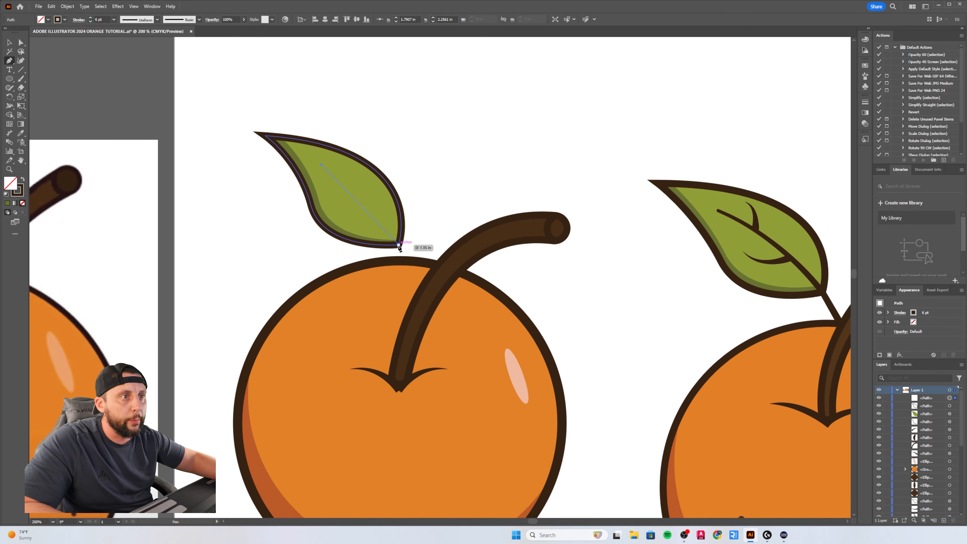
{"action": "mouse_move", "coordinate": [398, 245]}
{"action": "left_mouse_down"}
{"action": "mouse_move", "coordinate": [413, 305]}
{"action": "mouse_move", "coordinate": [420, 298]}
{"action": "left_mouse_up"}
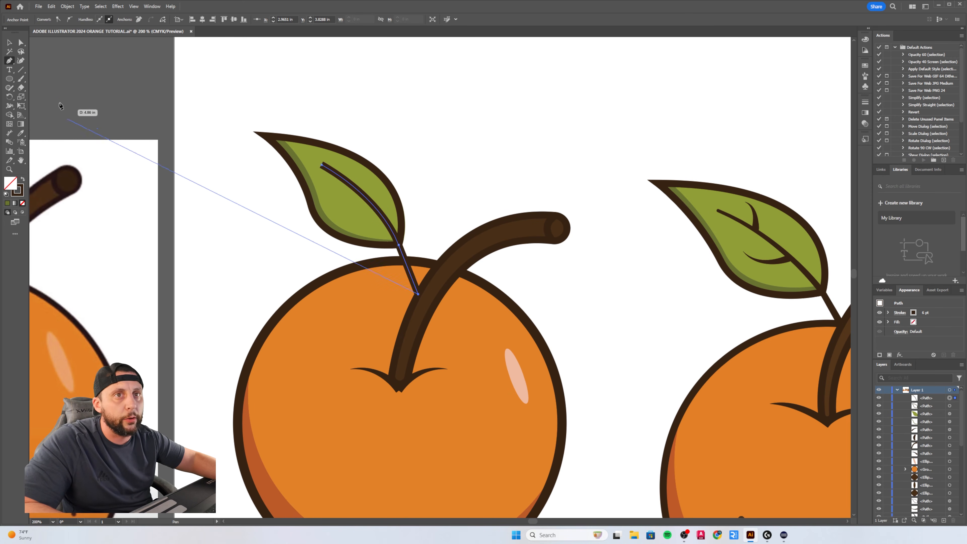
{"action": "key", "text": "v"}
{"action": "left_click", "coordinate": [198, 161]}
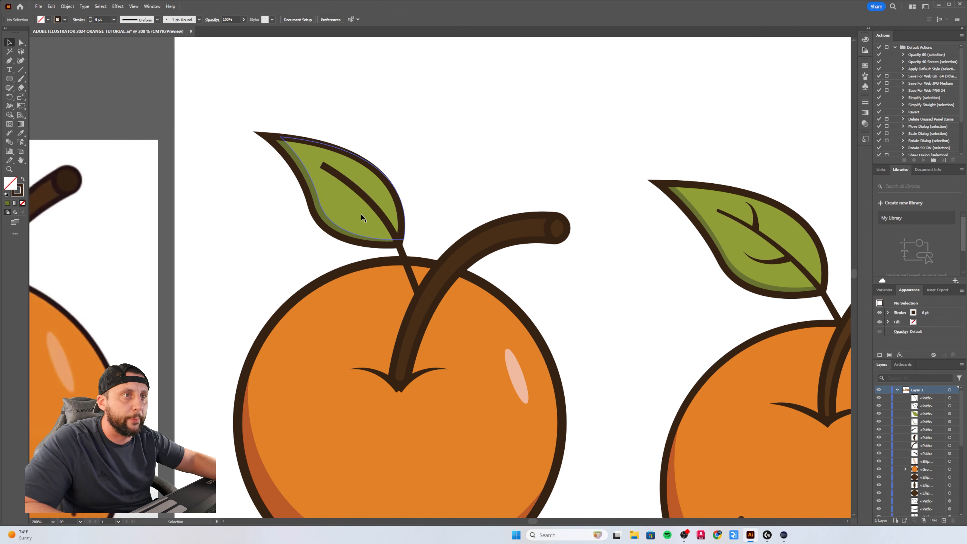
Try the triangular tapered width profile on the leaf's center vein
{"action": "left_click", "coordinate": [374, 206]}
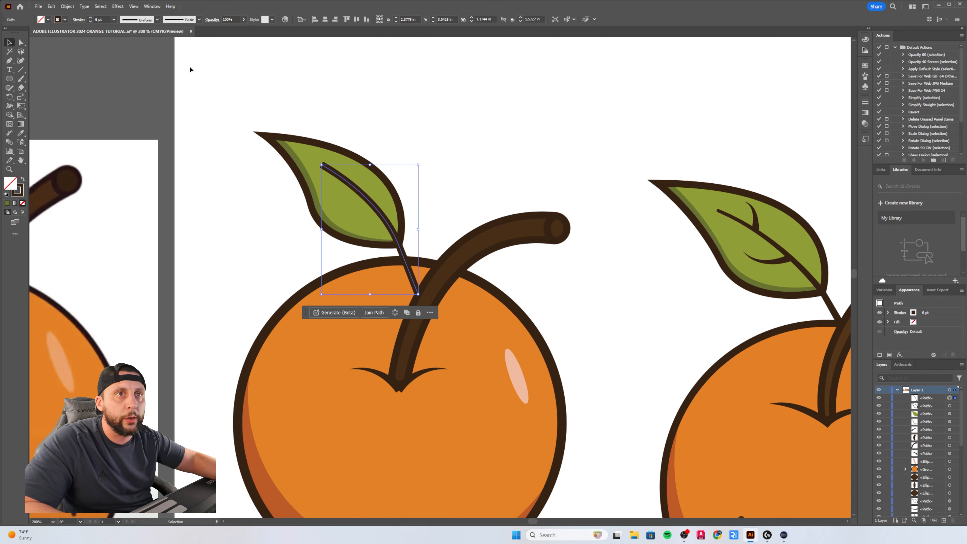
{"action": "left_click", "coordinate": [157, 20]}
{"action": "left_click", "coordinate": [138, 78]}
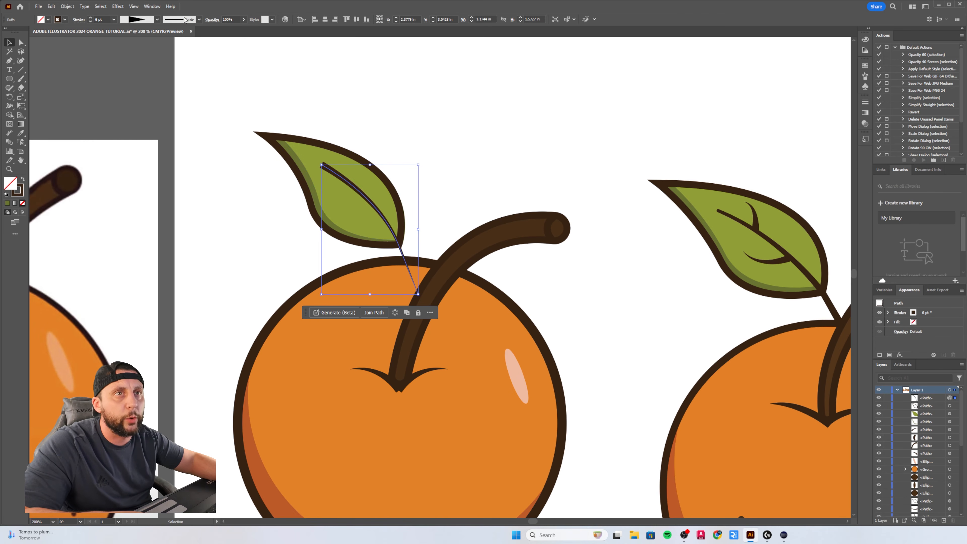
{"action": "left_click", "coordinate": [157, 19]}
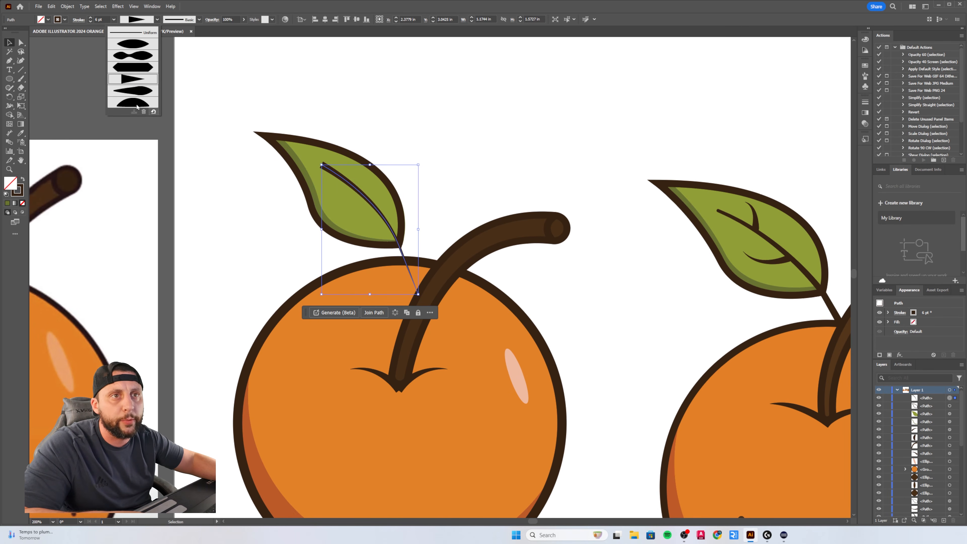
{"action": "left_click", "coordinate": [133, 80]}
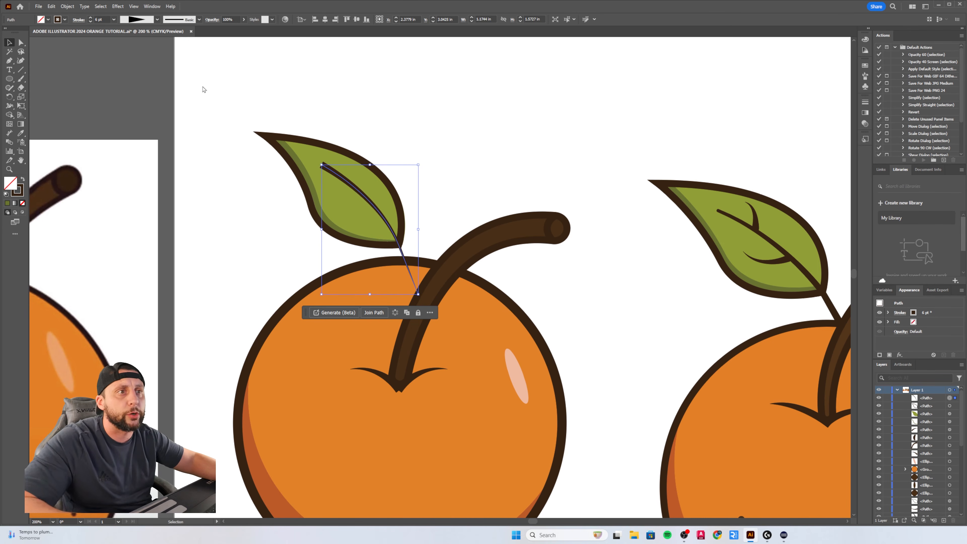
{"action": "left_click", "coordinate": [200, 89]}
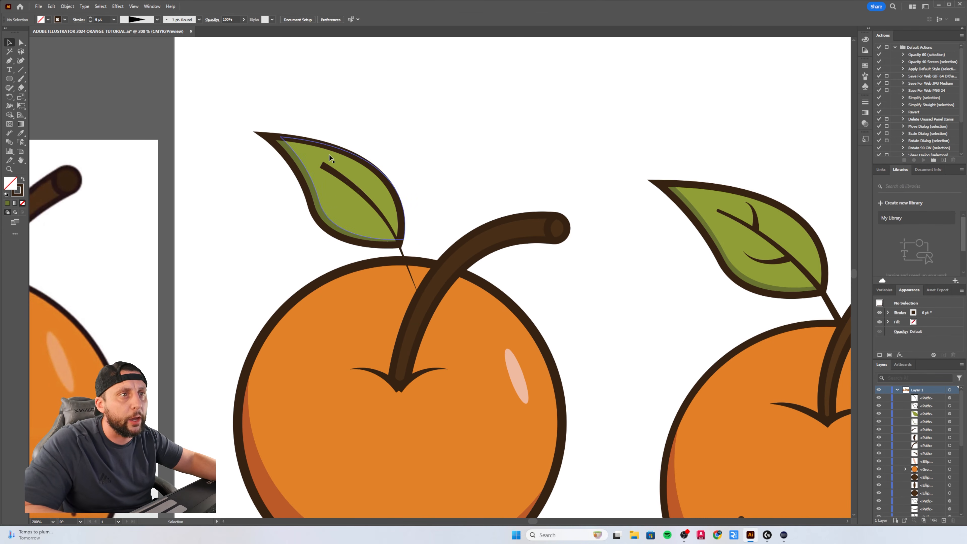
Switch the center vein to the teardrop width profile and set its stroke weight to 10 pt
{"action": "left_click", "coordinate": [334, 174]}
{"action": "left_click", "coordinate": [157, 21]}
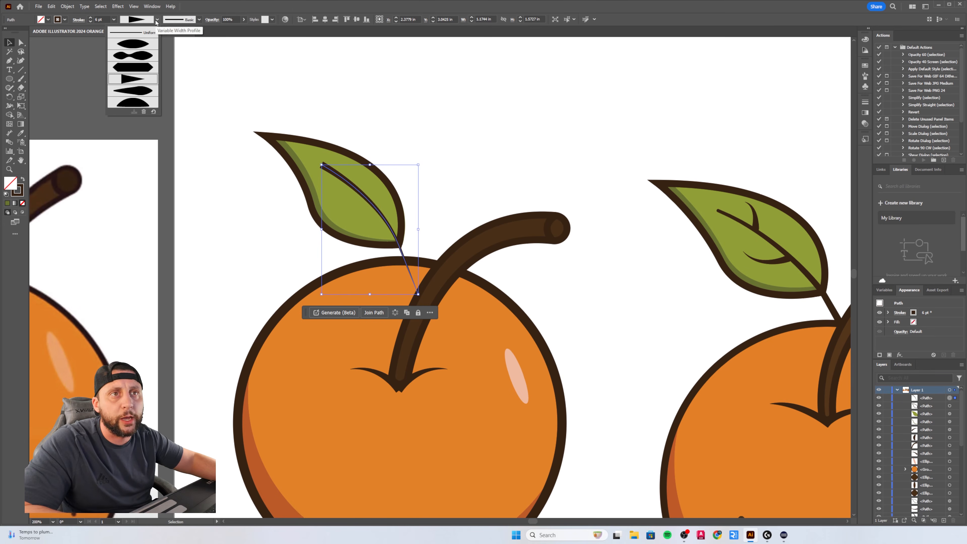
{"action": "left_click", "coordinate": [128, 90]}
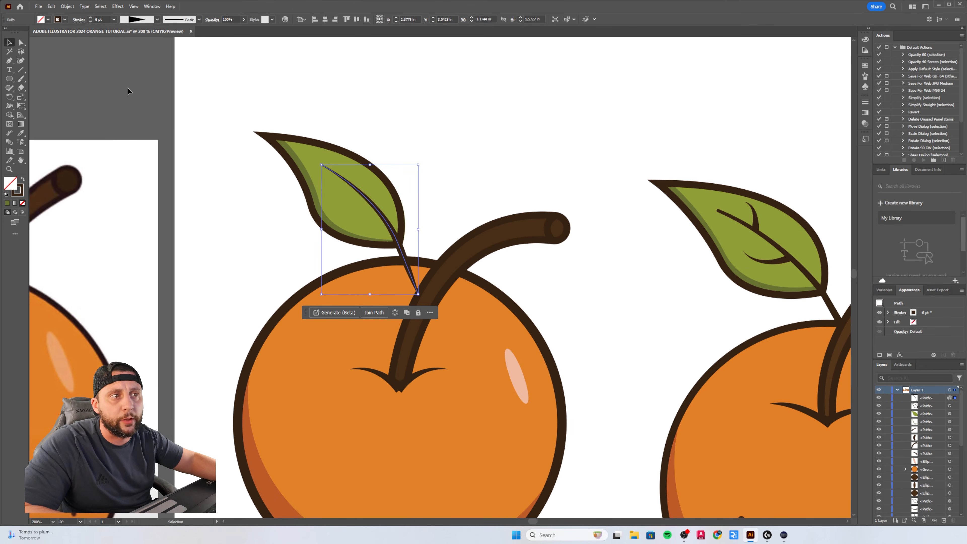
{"action": "left_click", "coordinate": [405, 143]}
{"action": "left_click", "coordinate": [384, 214]}
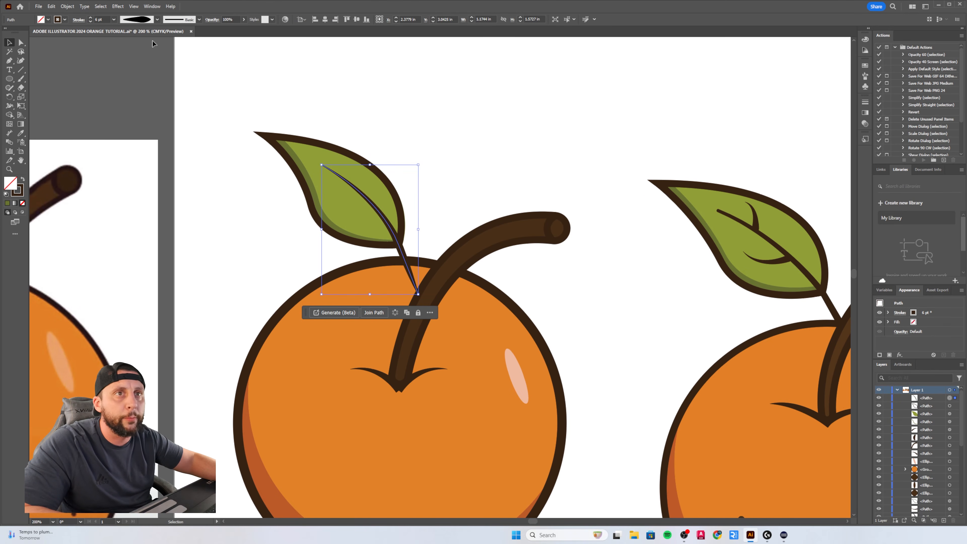
{"action": "type", "text": "10"}
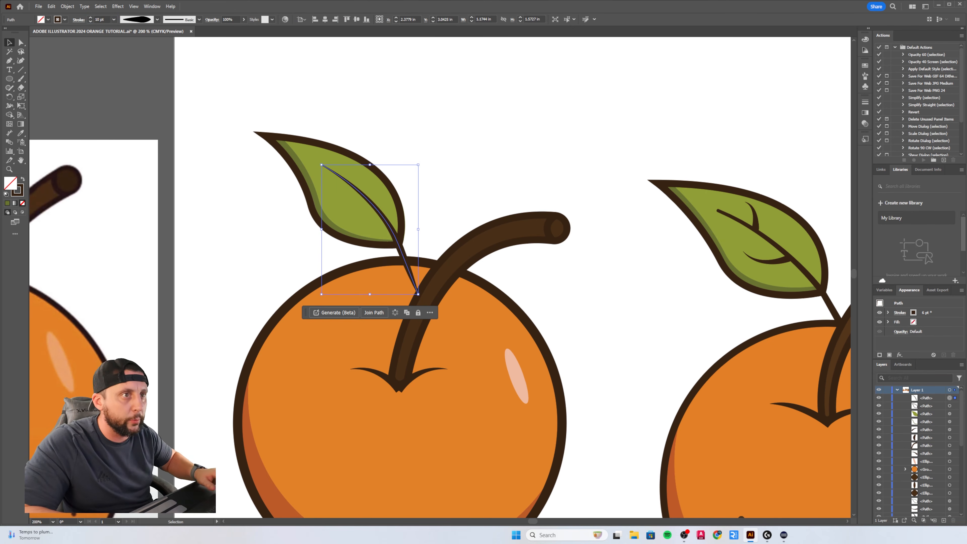
{"action": "key", "text": "Return"}
{"action": "left_click", "coordinate": [435, 110]}
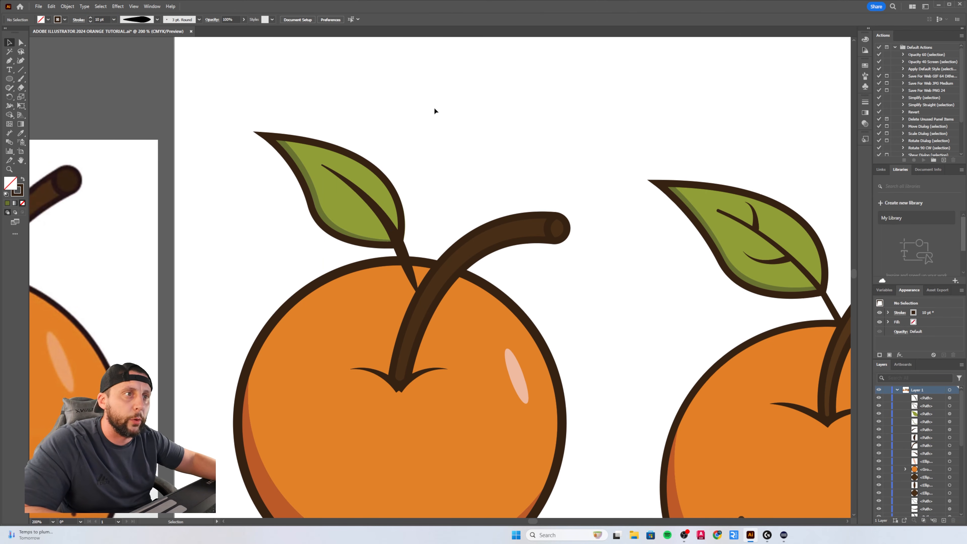
Try to slim the center vein with the Width tool at the leaf's base and just below it
{"action": "left_click", "coordinate": [398, 233]}
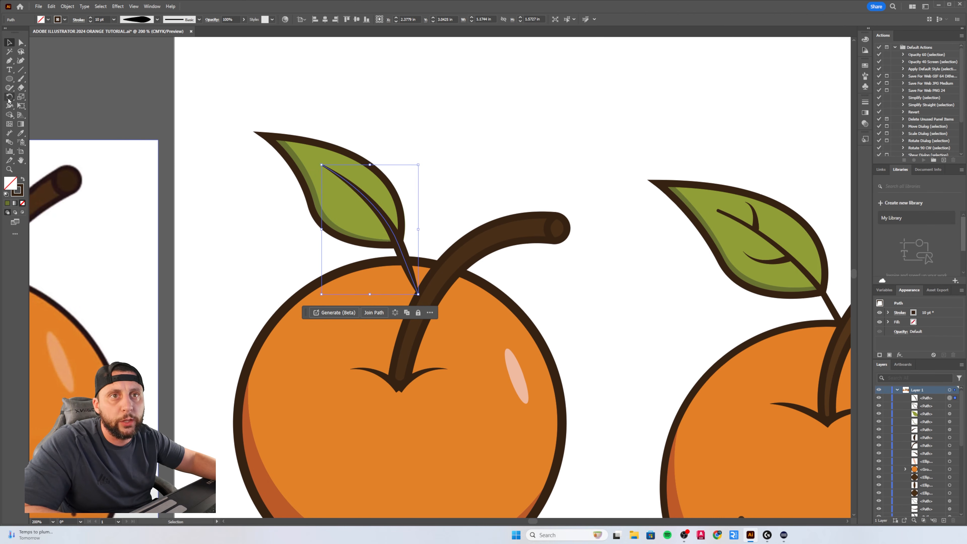
{"action": "left_click", "coordinate": [9, 105]}
{"action": "scroll", "coordinate": [398, 251], "scroll_direction": "up", "scroll_amount": 3}
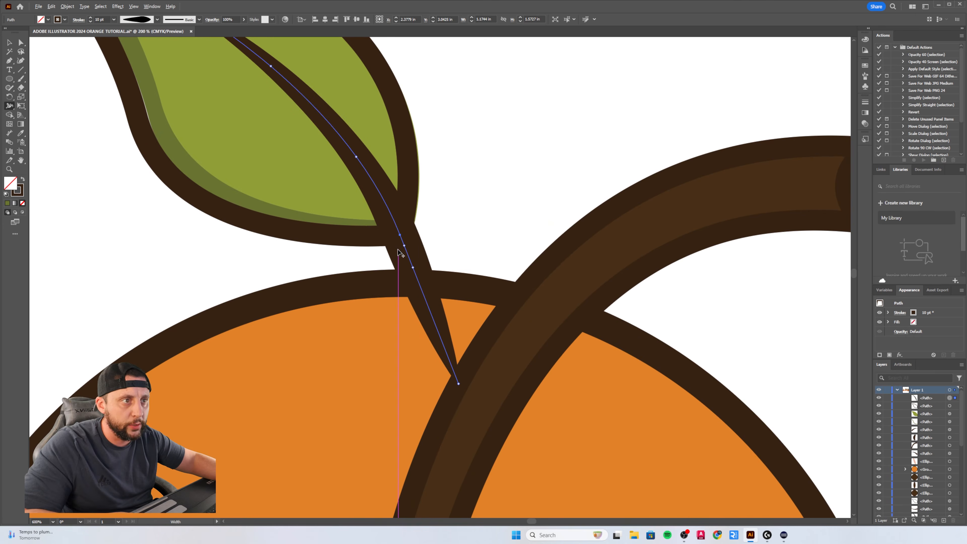
{"action": "mouse_move", "coordinate": [396, 227]}
{"action": "left_mouse_down"}
{"action": "mouse_move", "coordinate": [417, 217]}
{"action": "mouse_move", "coordinate": [401, 219]}
{"action": "mouse_move", "coordinate": [410, 220]}
{"action": "left_mouse_up"}
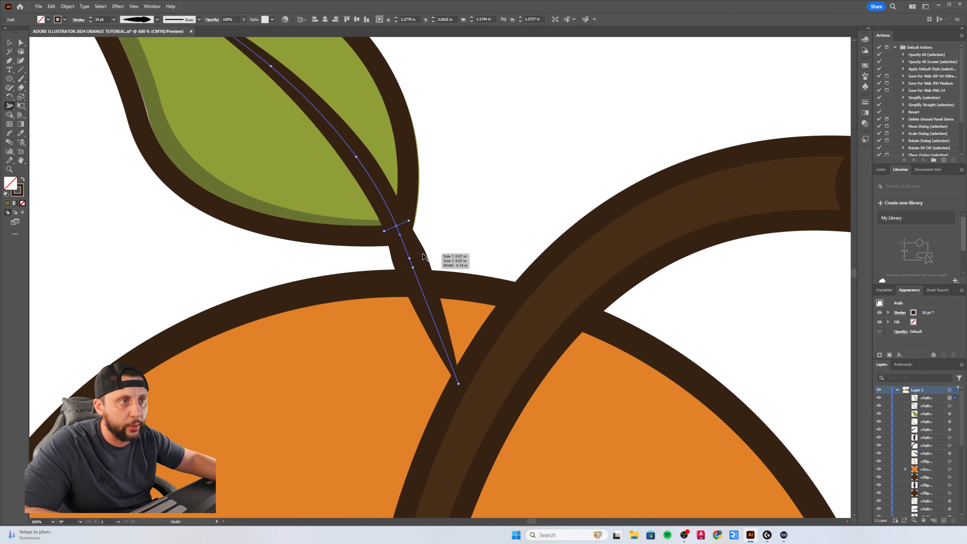
{"action": "left_click_drag", "start_coordinate": [429, 283], "coordinate": [421, 264]}
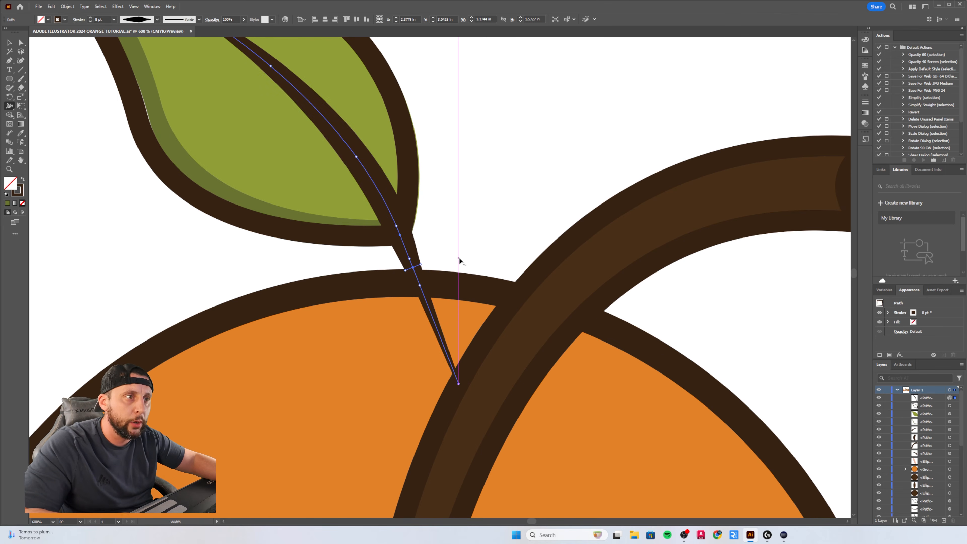
{"action": "scroll", "coordinate": [459, 260], "scroll_direction": "down", "scroll_amount": 4}
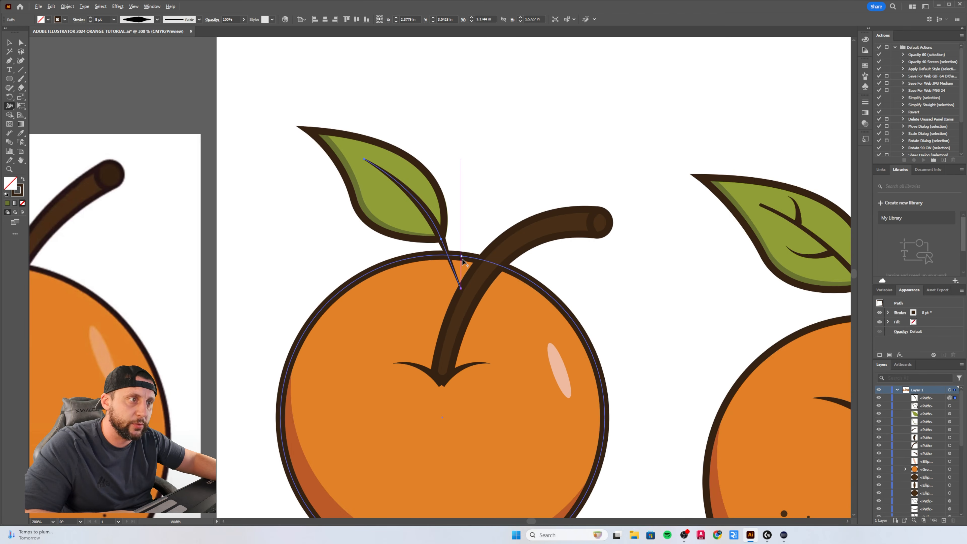
Undo the center vein's width edits, stroke weight and width profile back to the uniform stroke, and deselect it
{"action": "key", "text": "v"}
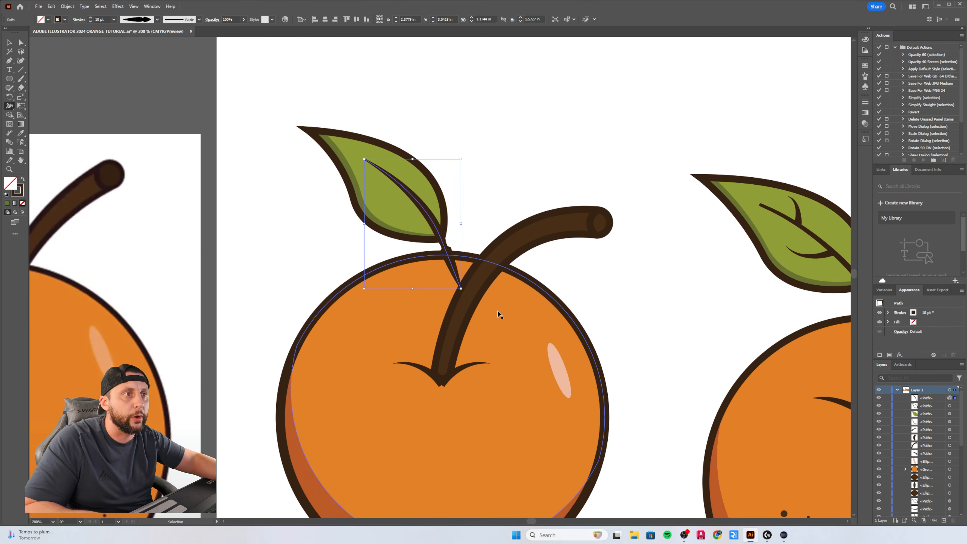
{"action": "key", "text": "ctrl+z"}
{"action": "key", "text": "ctrl+z"}
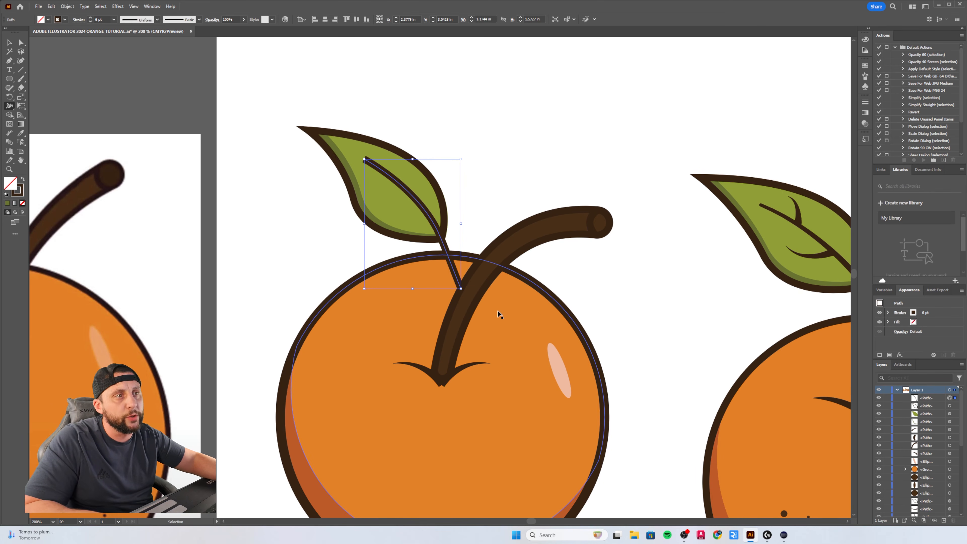
{"action": "left_click", "coordinate": [9, 42]}
{"action": "left_click", "coordinate": [324, 167]}
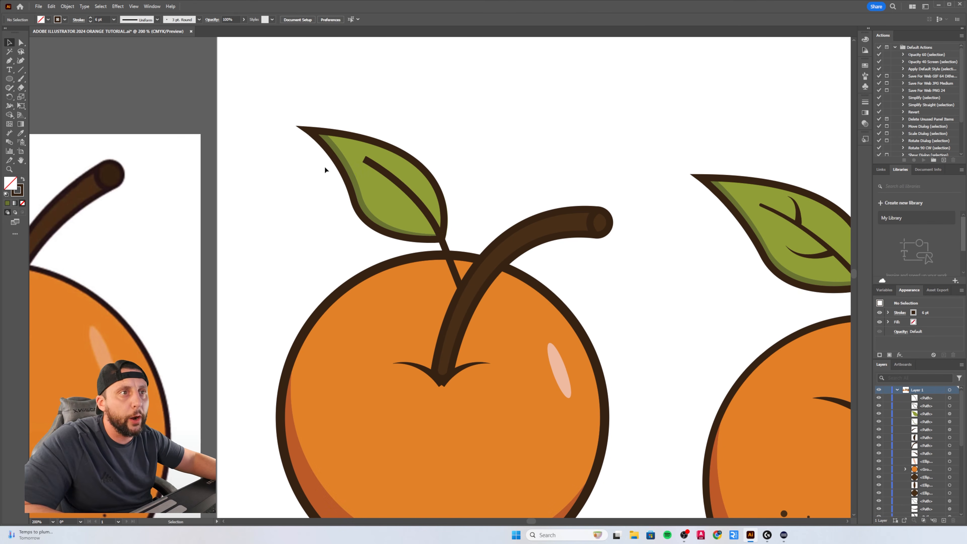
Give the center vein's stroke round caps
{"action": "left_click", "coordinate": [389, 179]}
{"action": "left_click", "coordinate": [392, 176]}
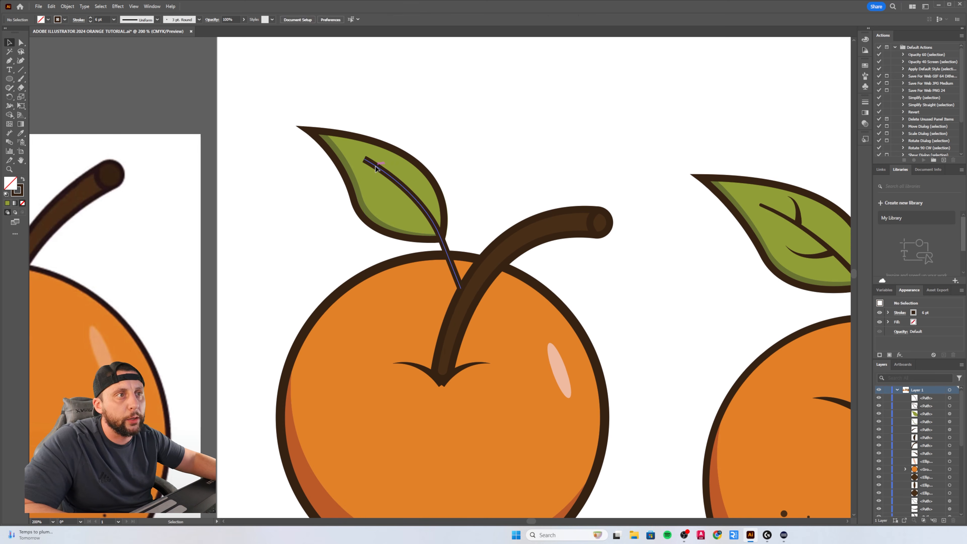
{"action": "left_click", "coordinate": [80, 21]}
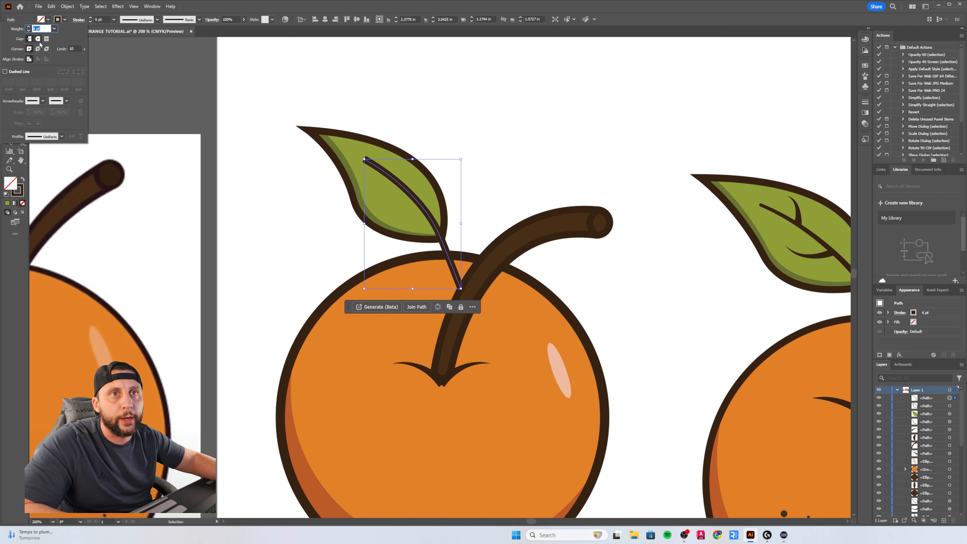
{"action": "left_click", "coordinate": [102, 64]}
{"action": "left_click", "coordinate": [387, 174]}
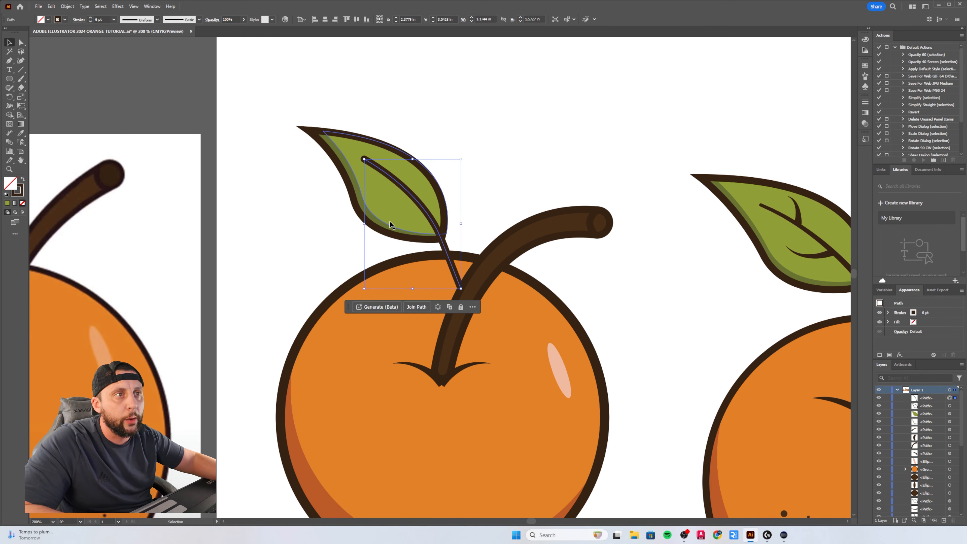
Taper the center vein toward its upper end inside the leaf with the Width tool
{"action": "scroll", "coordinate": [454, 202], "scroll_direction": "up", "scroll_amount": 2}
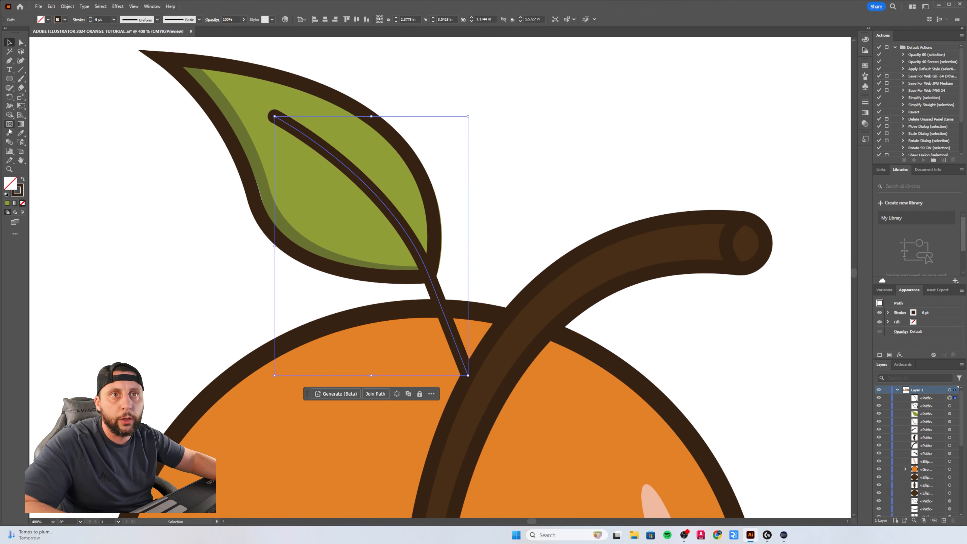
{"action": "left_click", "coordinate": [10, 107]}
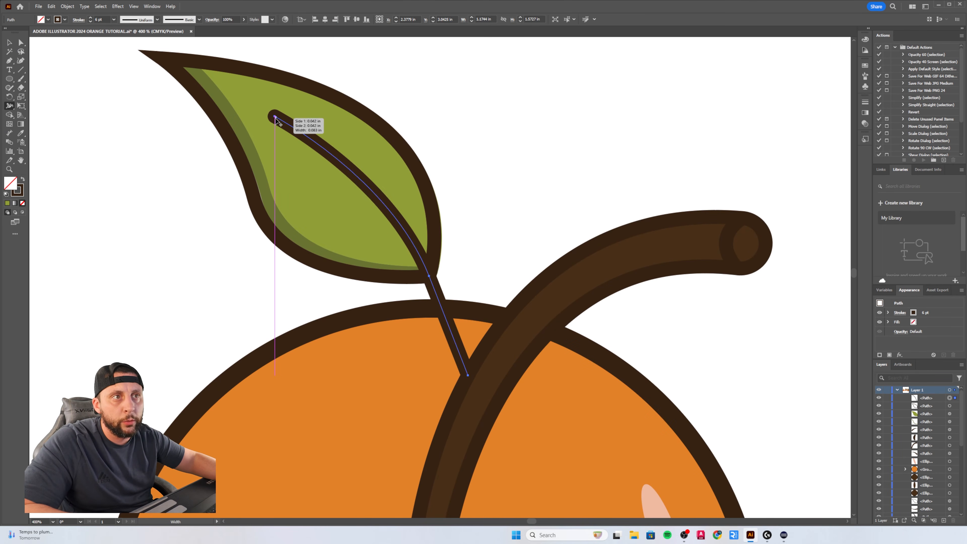
{"action": "left_click_drag", "start_coordinate": [280, 116], "coordinate": [281, 117]}
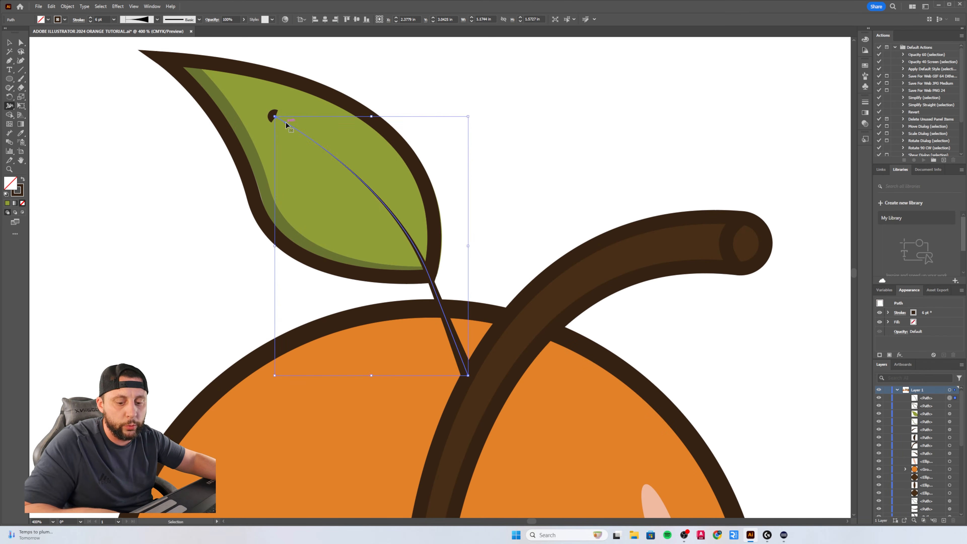
Undo the last taper, narrow the center vein's upper tip again with the Width tool, and give the stroke round caps
{"action": "key", "text": "ctrl+z"}
{"action": "scroll", "coordinate": [271, 119], "scroll_direction": "up", "scroll_amount": 4}
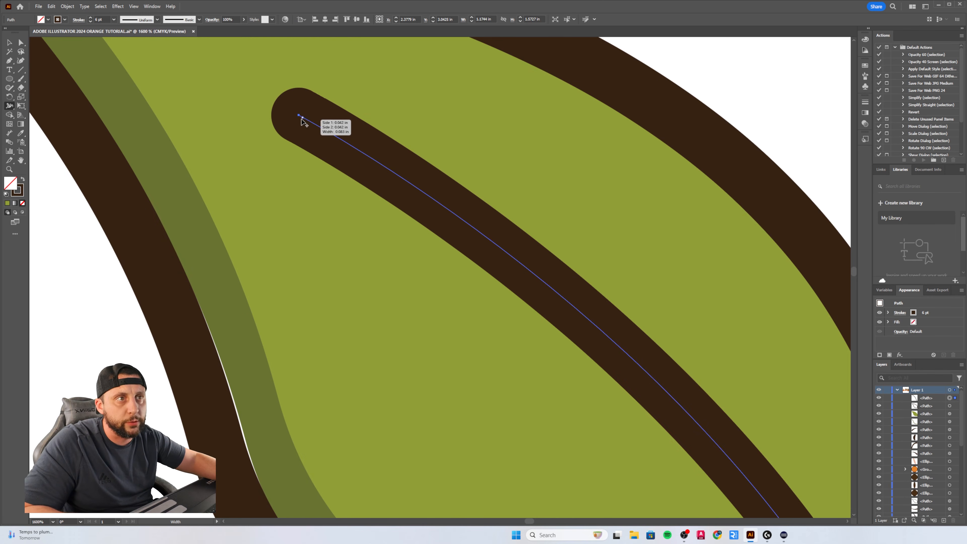
{"action": "mouse_move", "coordinate": [299, 118]}
{"action": "left_mouse_down"}
{"action": "mouse_move", "coordinate": [322, 107]}
{"action": "mouse_move", "coordinate": [299, 130]}
{"action": "left_mouse_up"}
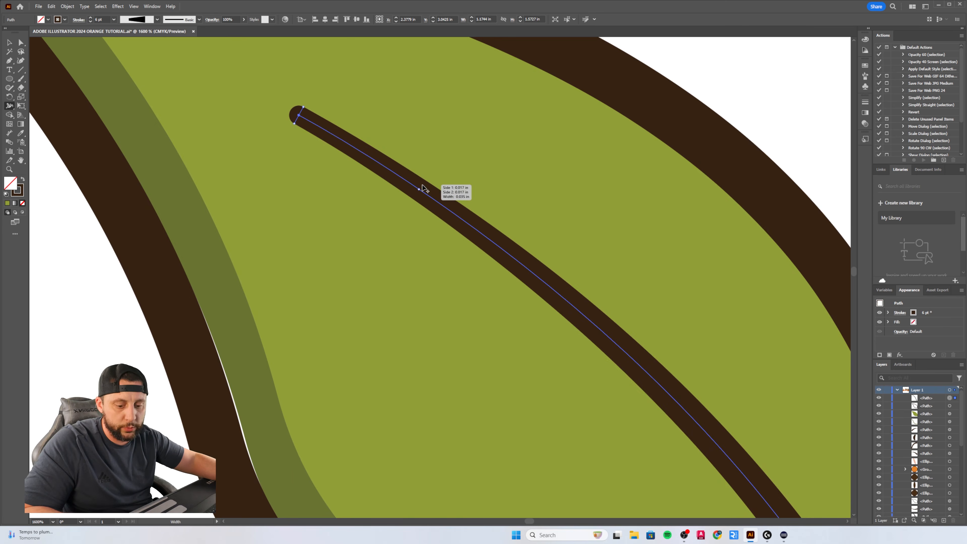
{"action": "scroll", "coordinate": [438, 192], "scroll_direction": "down", "scroll_amount": 4}
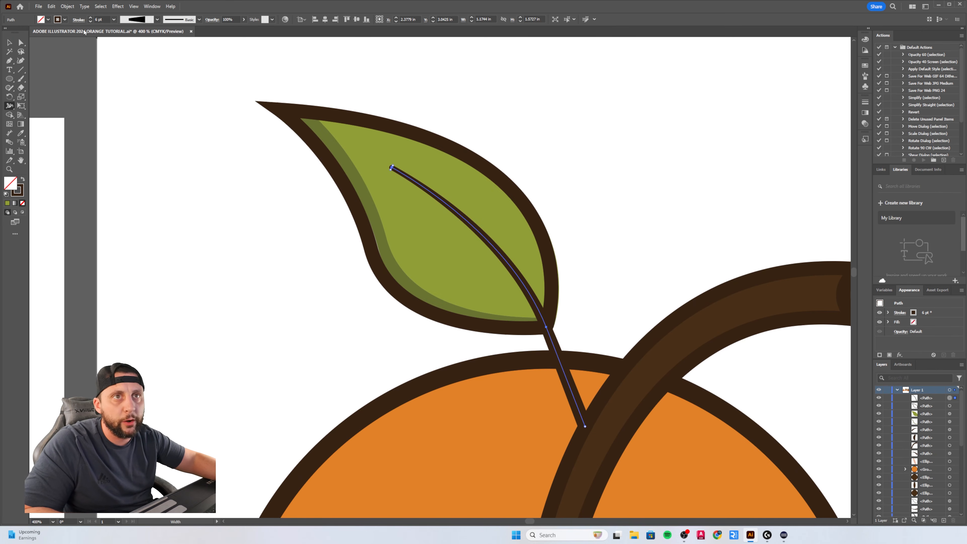
{"action": "left_click", "coordinate": [79, 20]}
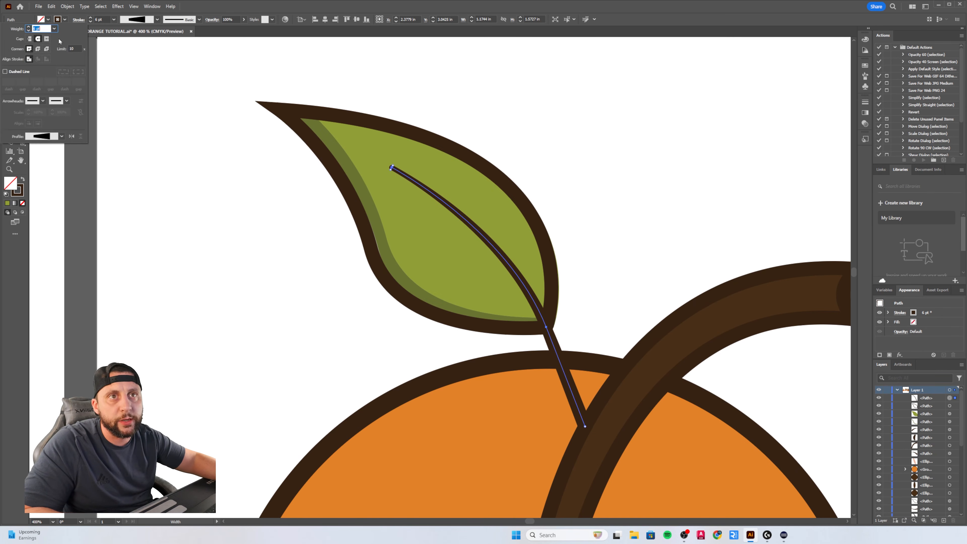
{"action": "left_click", "coordinate": [40, 39]}
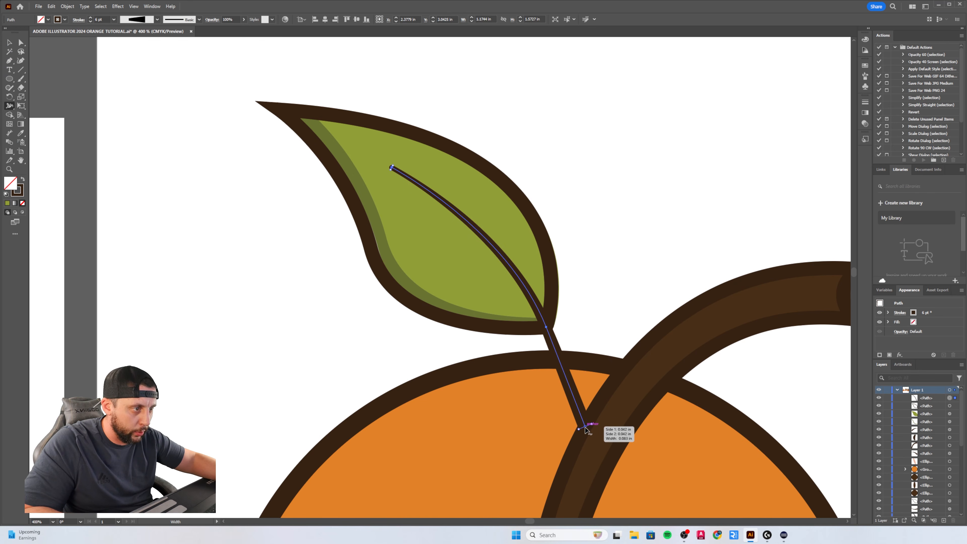
Widen the center vein's lower end where it meets the stem with the Width tool, and deselect it
{"action": "left_click_drag", "start_coordinate": [578, 431], "coordinate": [575, 429]}
{"action": "scroll", "coordinate": [657, 213], "scroll_direction": "down", "scroll_amount": 2}
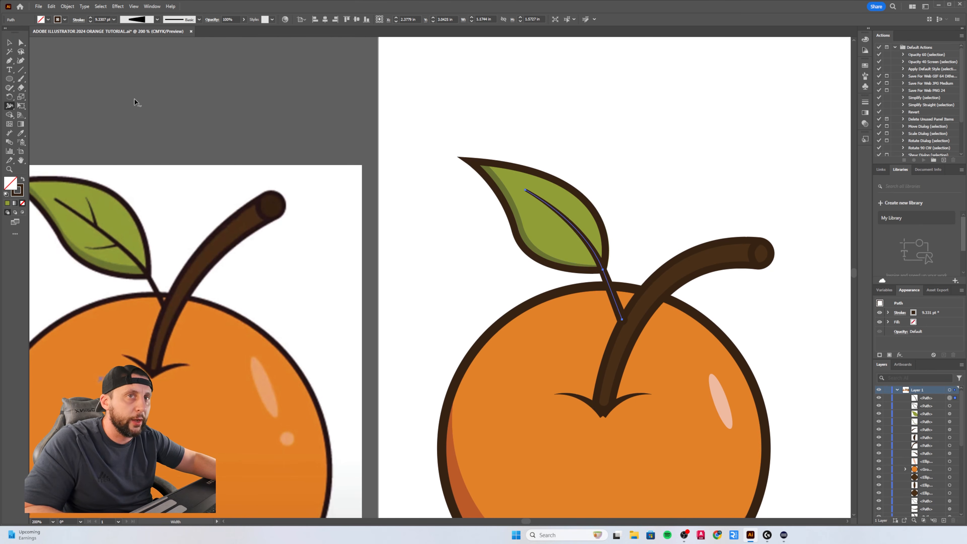
{"action": "key", "text": "v"}
{"action": "left_click", "coordinate": [494, 263]}
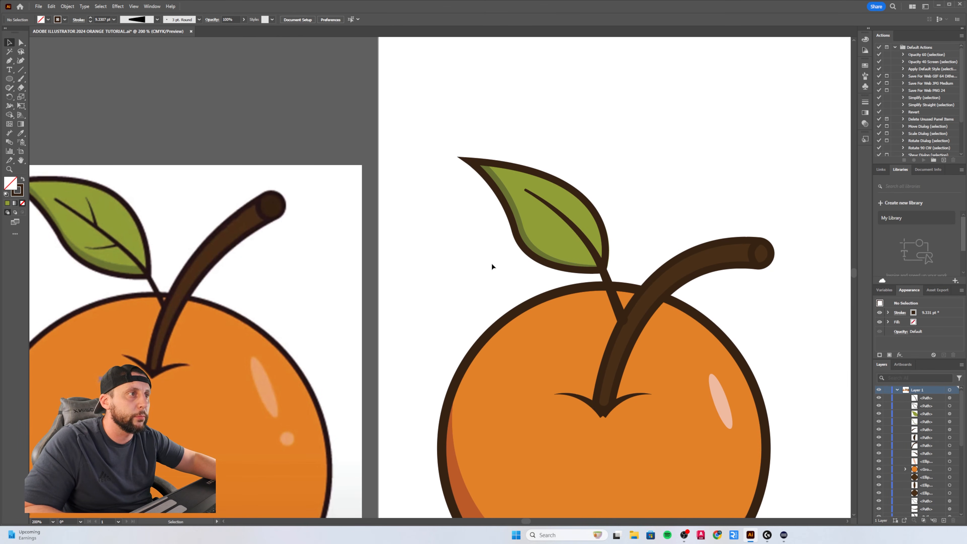
Select the leaf's outline, fill and shading, shift them about 0.01 in to the right, and deselect them
{"action": "left_click_drag", "start_coordinate": [481, 178], "coordinate": [480, 179]}
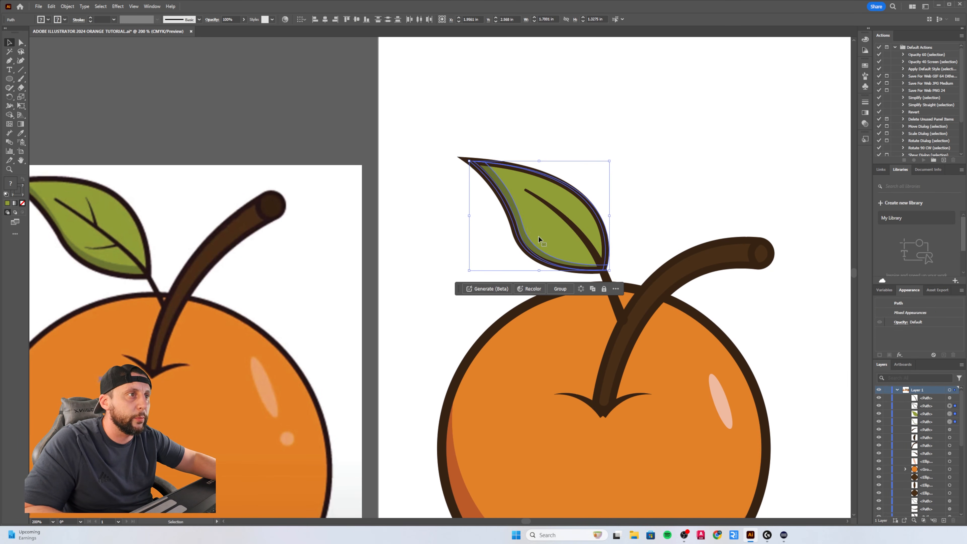
{"action": "left_click_drag", "start_coordinate": [539, 235], "coordinate": [541, 234]}
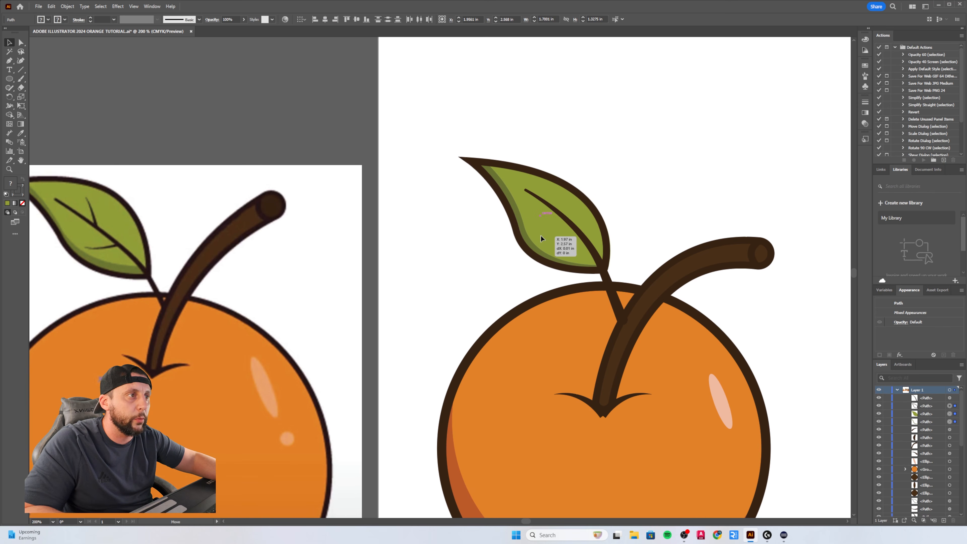
{"action": "left_click", "coordinate": [672, 143]}
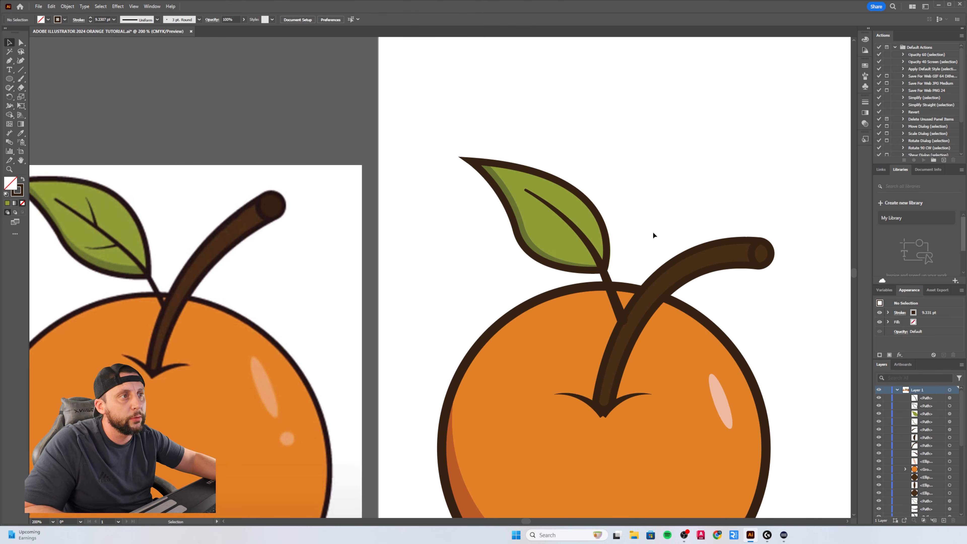
Draw a short curved side vein with the Pen tool, rising from the upper half of the center vein
{"action": "left_click", "coordinate": [9, 62]}
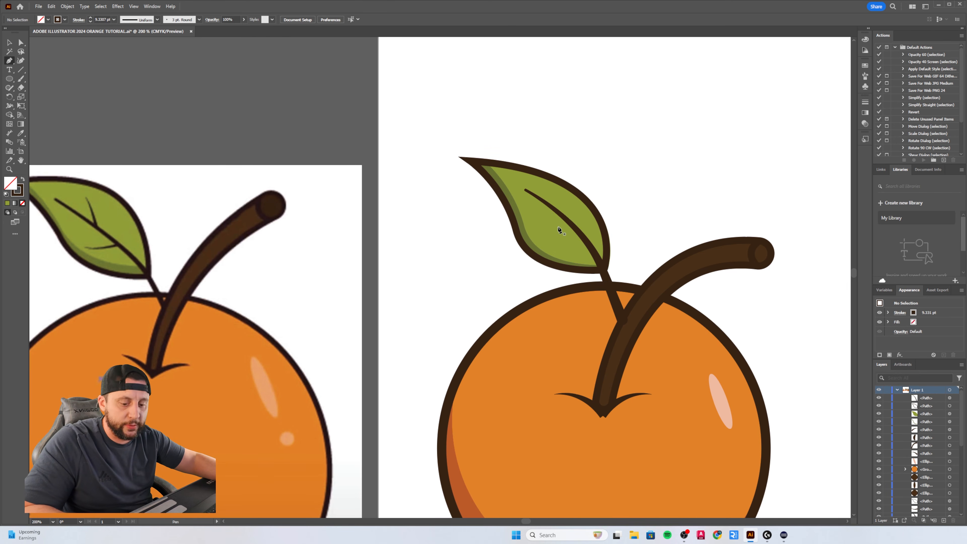
{"action": "scroll", "coordinate": [557, 225], "scroll_direction": "up", "scroll_amount": 2}
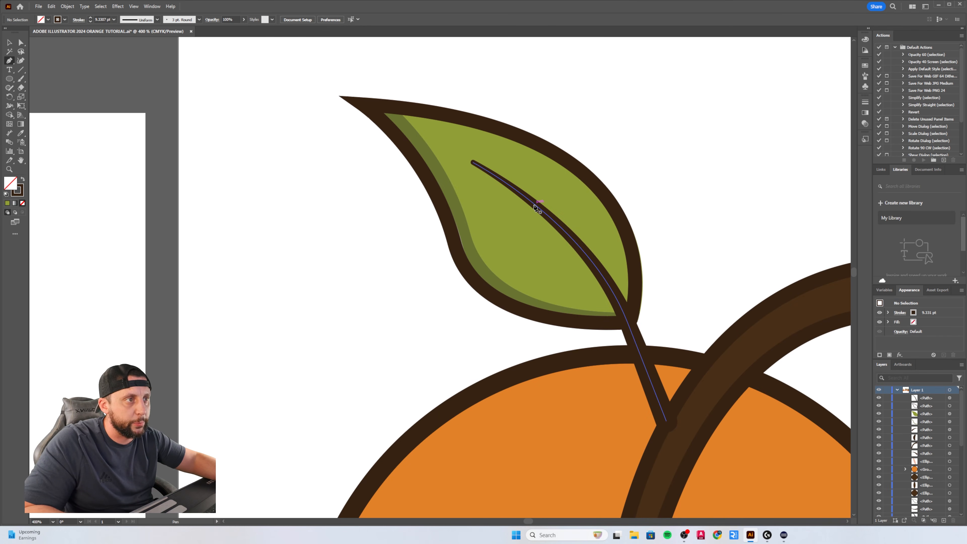
{"action": "left_click_drag", "start_coordinate": [534, 205], "coordinate": [527, 156]}
{"action": "left_click", "coordinate": [9, 43]}
{"action": "left_click", "coordinate": [81, 65]}
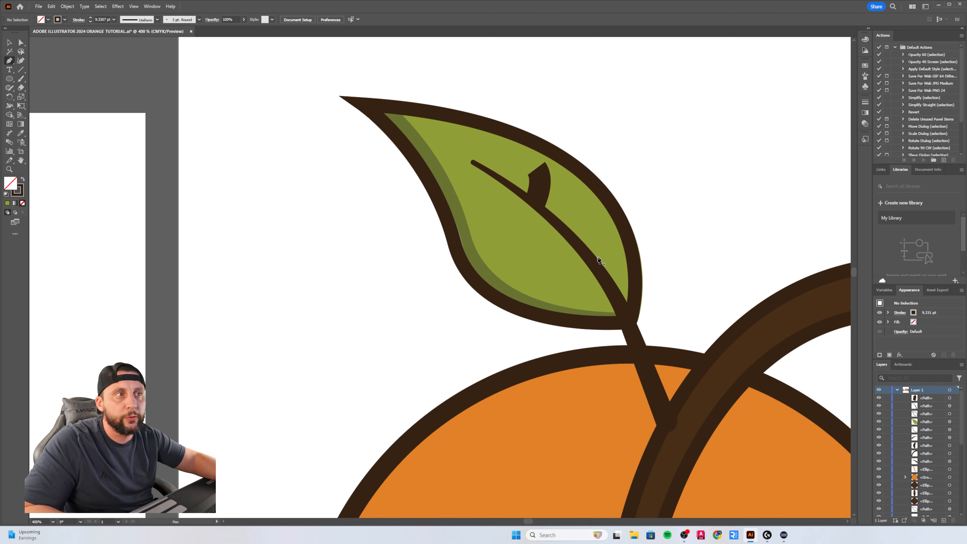
Draw a second curved side vein from the center vein's lower half toward the leaf's shaded edge
{"action": "left_click", "coordinate": [581, 251]}
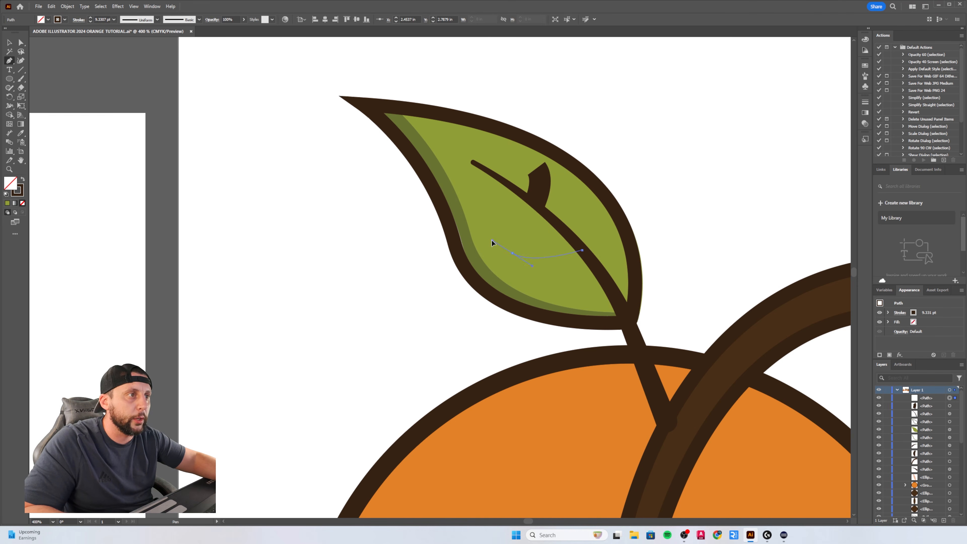
{"action": "left_click_drag", "start_coordinate": [491, 240], "coordinate": [492, 240]}
{"action": "left_click", "coordinate": [8, 43]}
{"action": "left_click", "coordinate": [419, 251]}
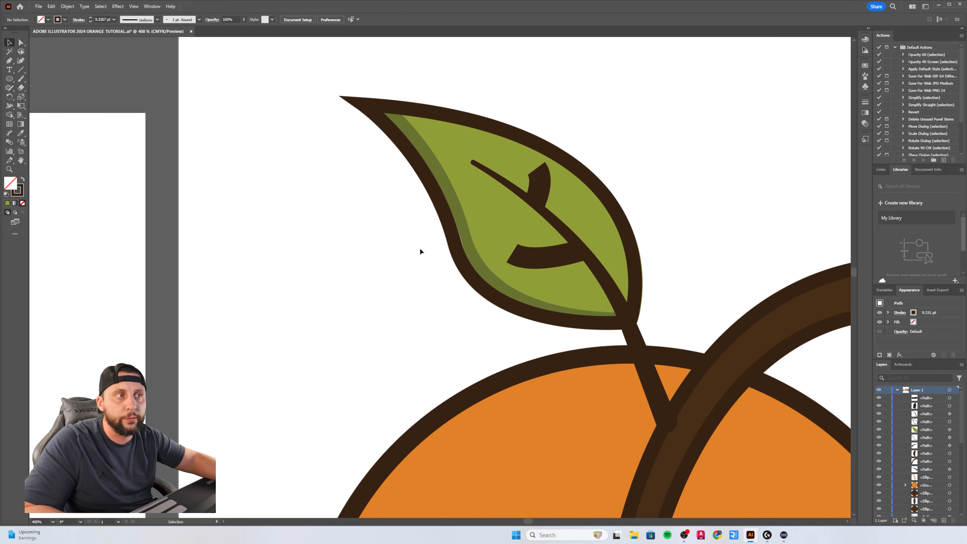
Apply a tapered width profile to the lower side vein, set its stroke to 5 pt, and deselect it
{"action": "left_click", "coordinate": [560, 254]}
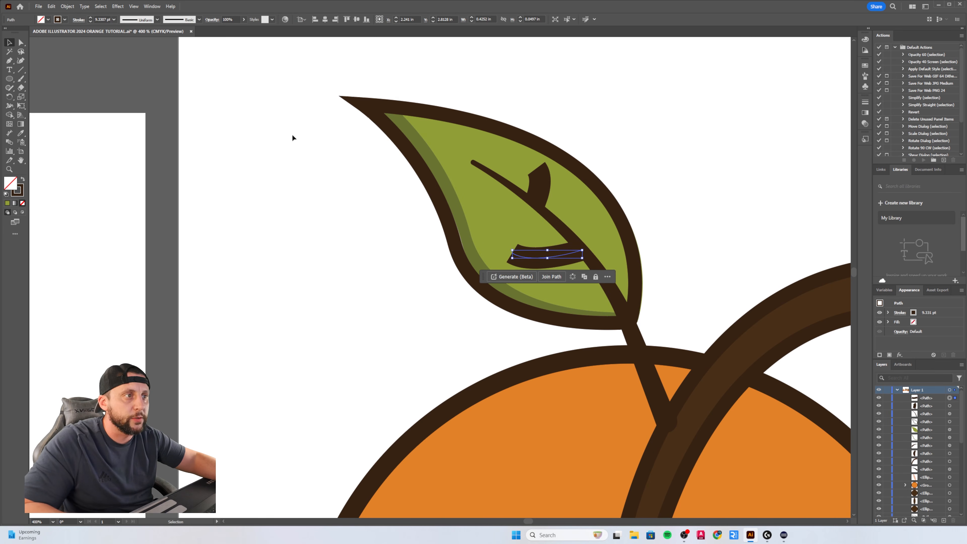
{"action": "left_click", "coordinate": [157, 20]}
{"action": "left_click", "coordinate": [133, 79]}
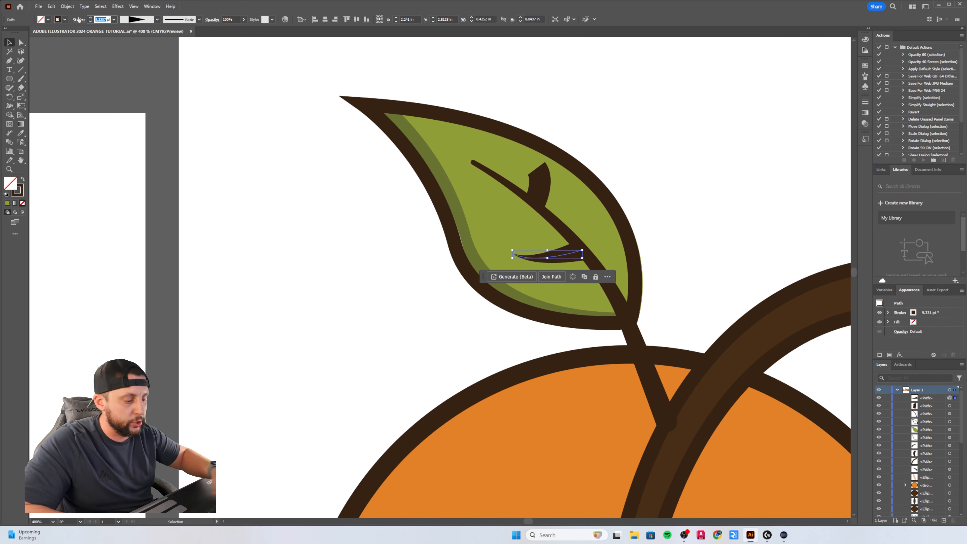
{"action": "type", "text": "1"}
{"action": "key", "text": "Return"}
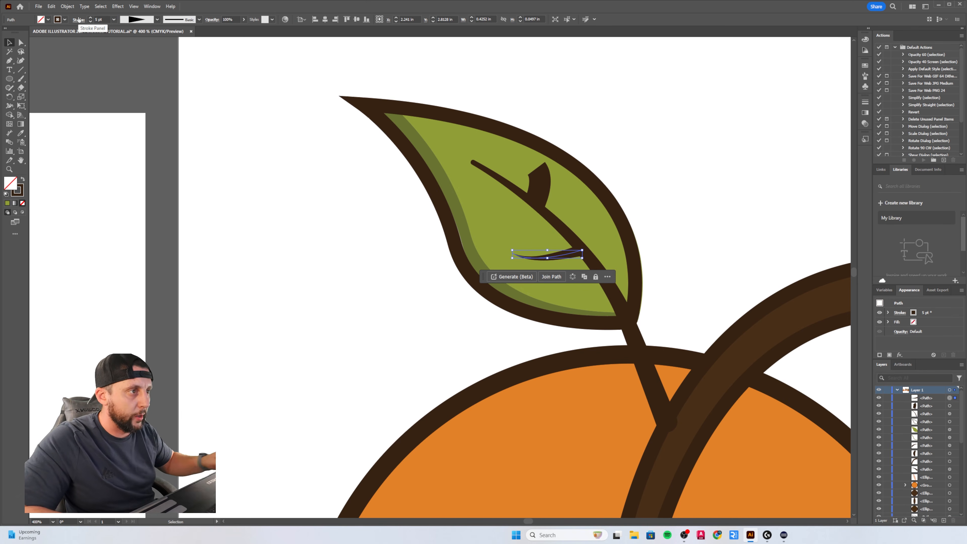
{"action": "left_click", "coordinate": [263, 189]}
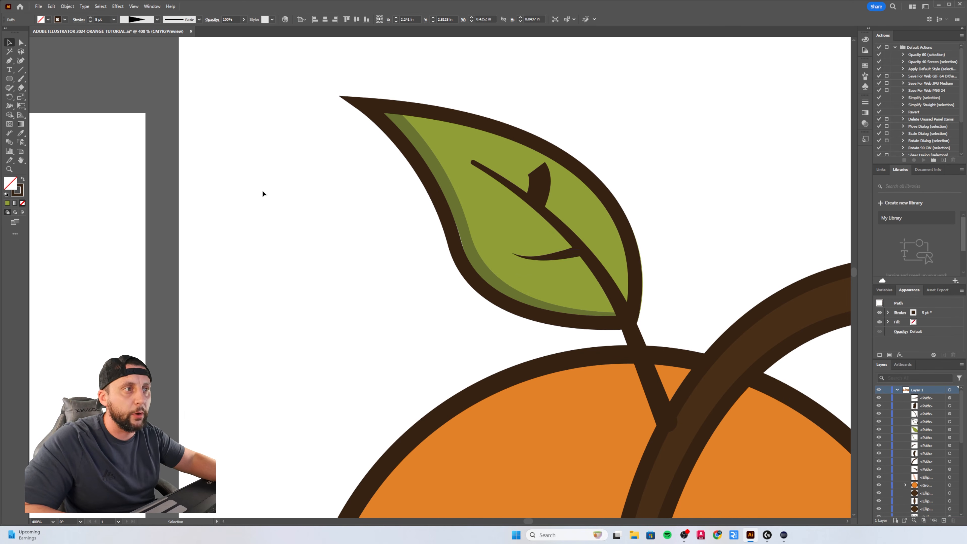
Apply the tapered width profile to the upper side vein, set its stroke to 4 pt, and deselect it
{"action": "left_click", "coordinate": [556, 260]}
{"action": "left_click", "coordinate": [537, 186]}
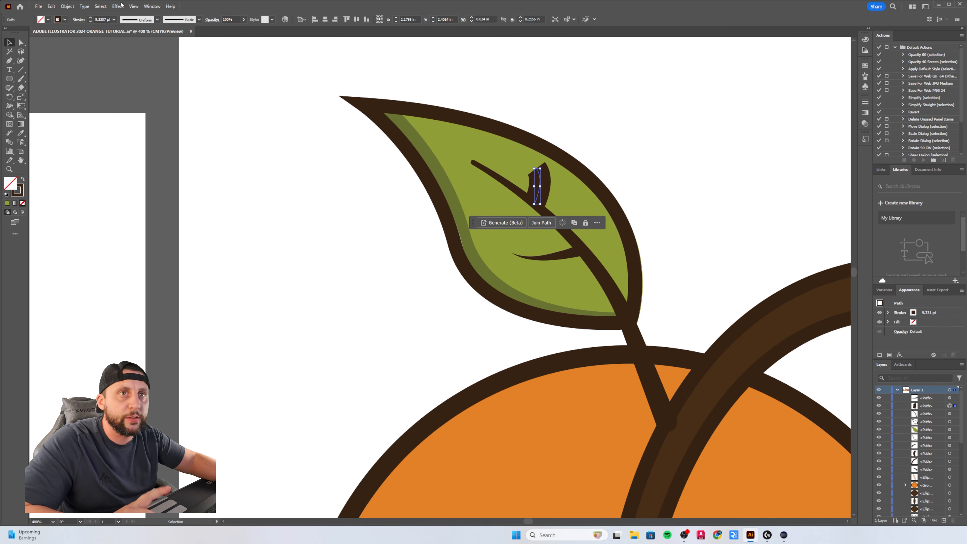
{"action": "left_click", "coordinate": [156, 21]}
{"action": "left_click", "coordinate": [142, 78]}
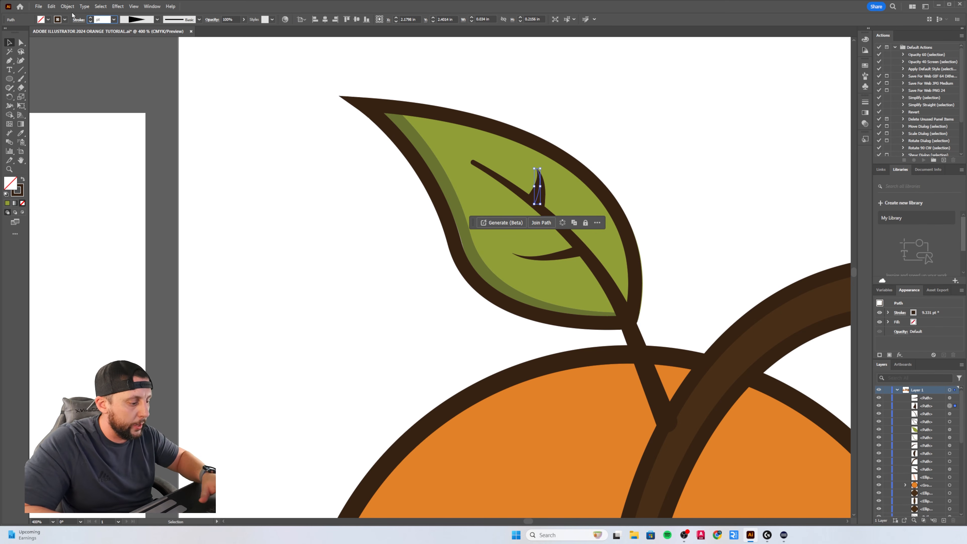
{"action": "key", "text": "Return"}
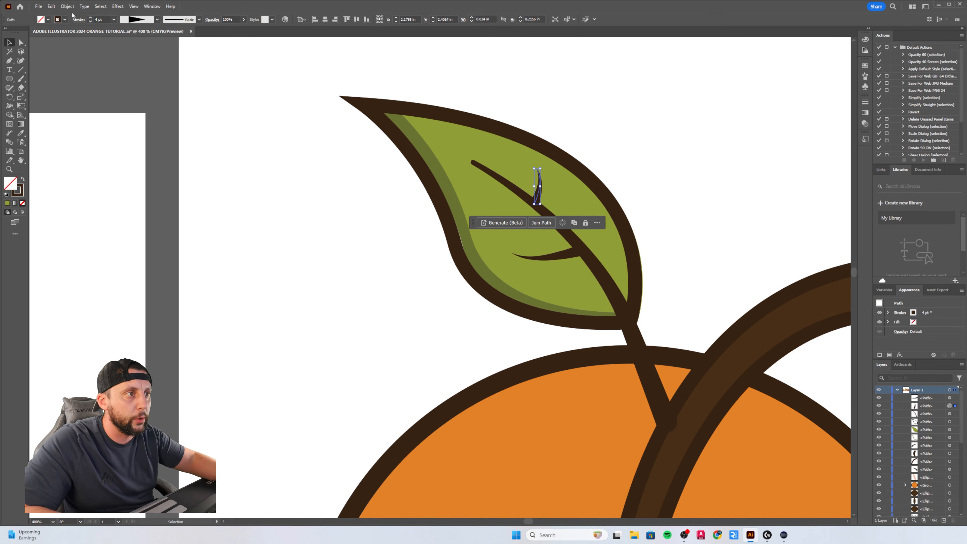
{"action": "left_click", "coordinate": [248, 140]}
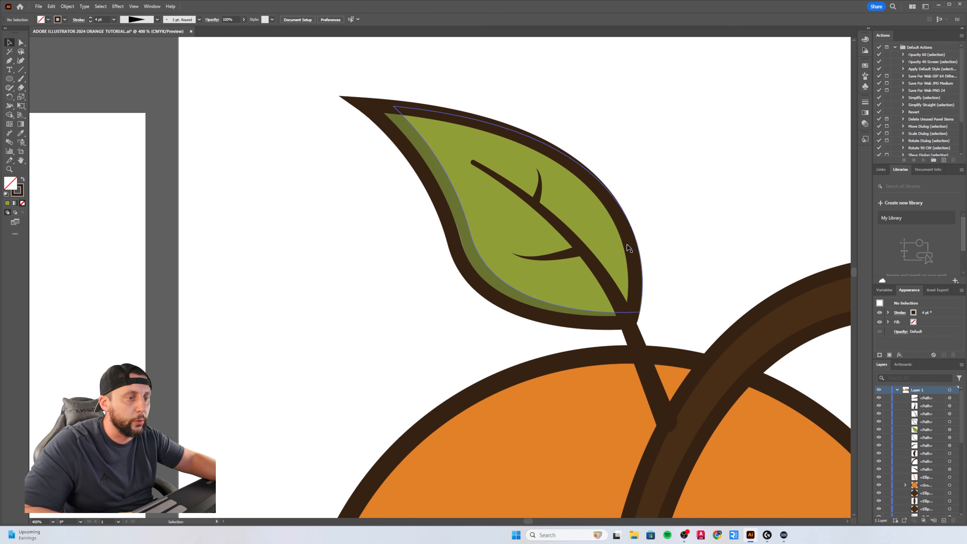
{"action": "scroll", "coordinate": [627, 244], "scroll_direction": "down", "scroll_amount": 2}
{"action": "scroll", "coordinate": [627, 240], "scroll_direction": "down", "scroll_amount": 3}
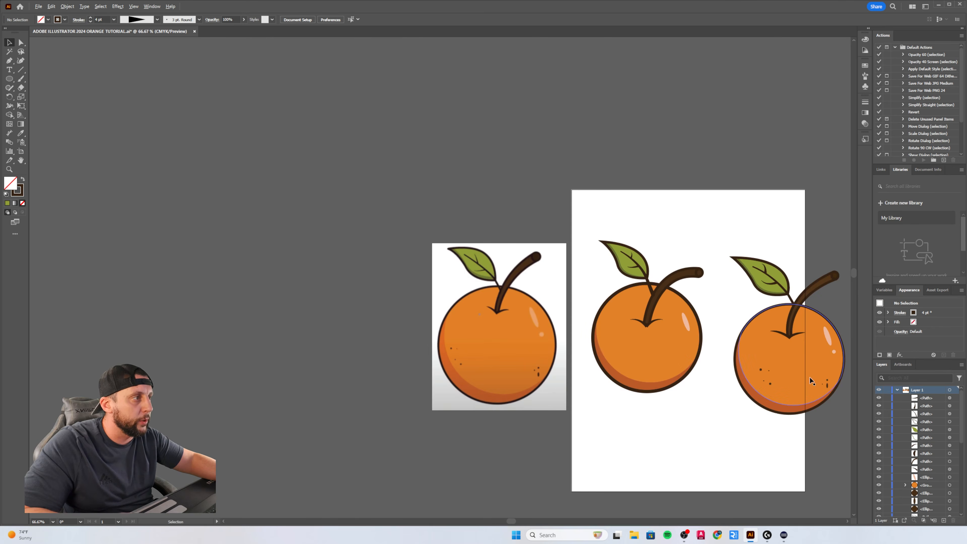